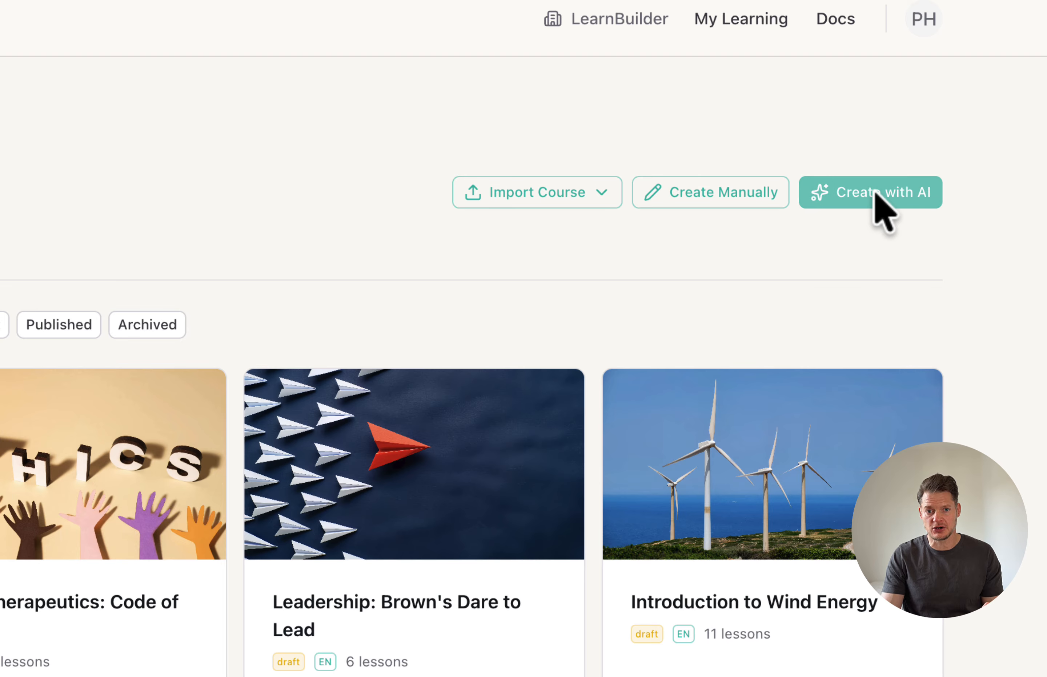
- Start a new AI-generated course and add Lumina_Therapeutics_Code_of_Ethics.docx as its knowledge file
left_click(874, 192)
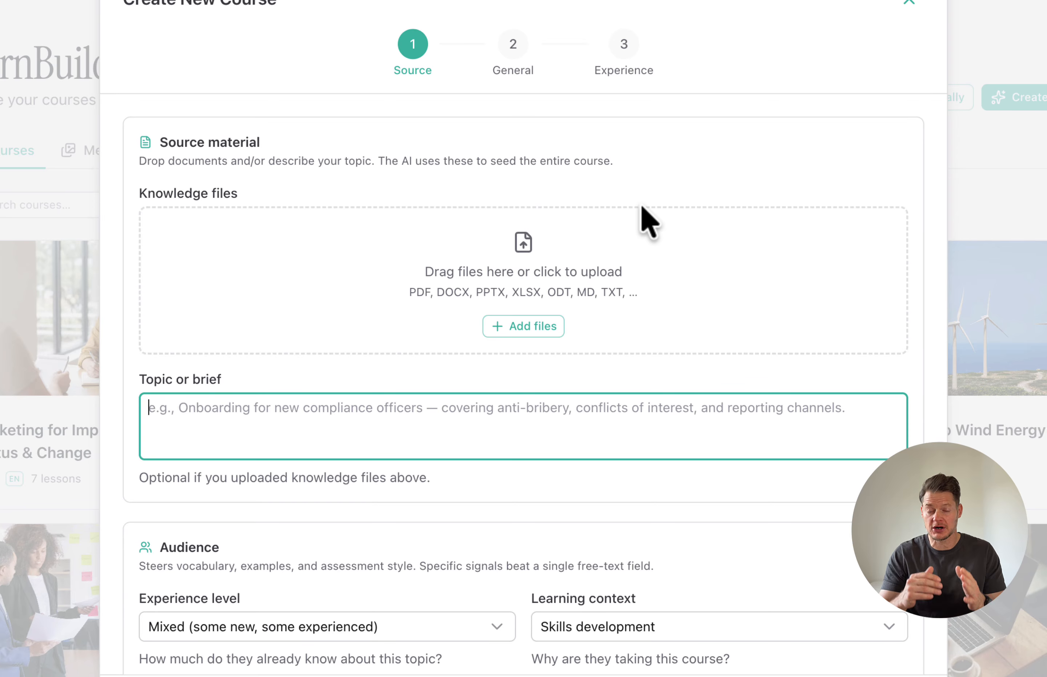
left_click(519, 326)
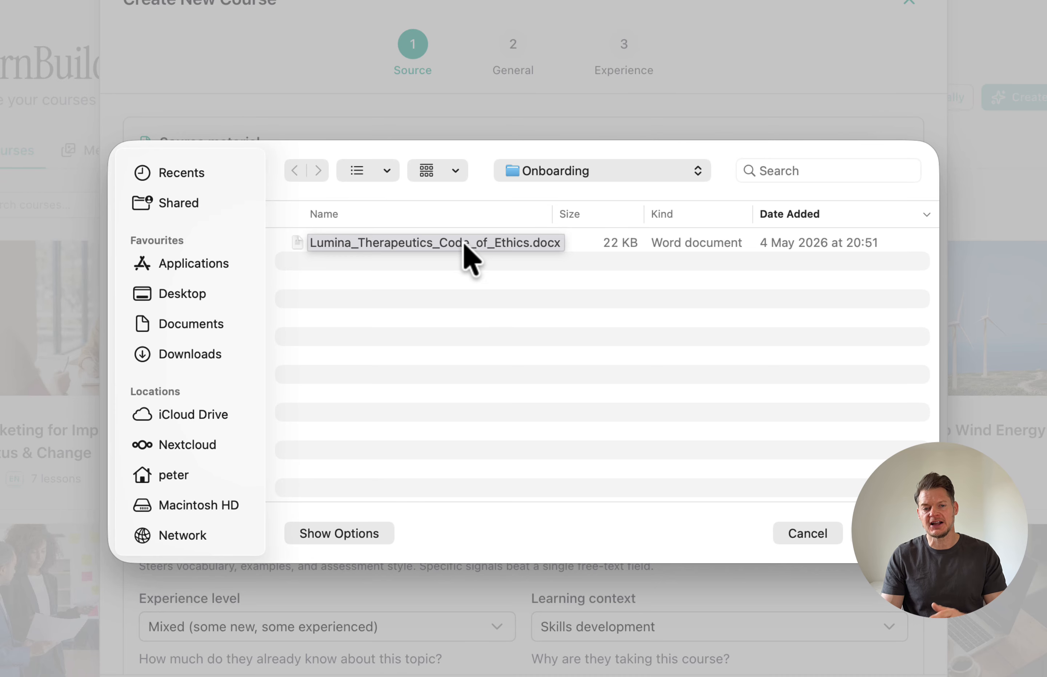
double_click(418, 246)
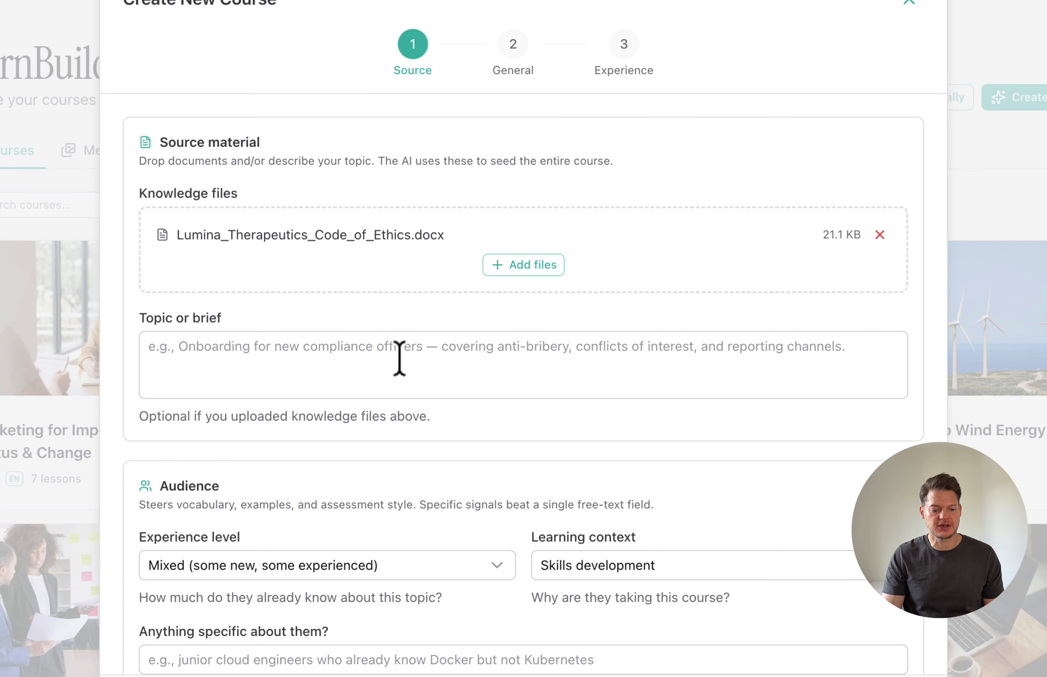
- Define the audience with a Mixed (some new, some experienced) experience level and Compliance training as the learning context
scroll(399, 359, "down", 7)
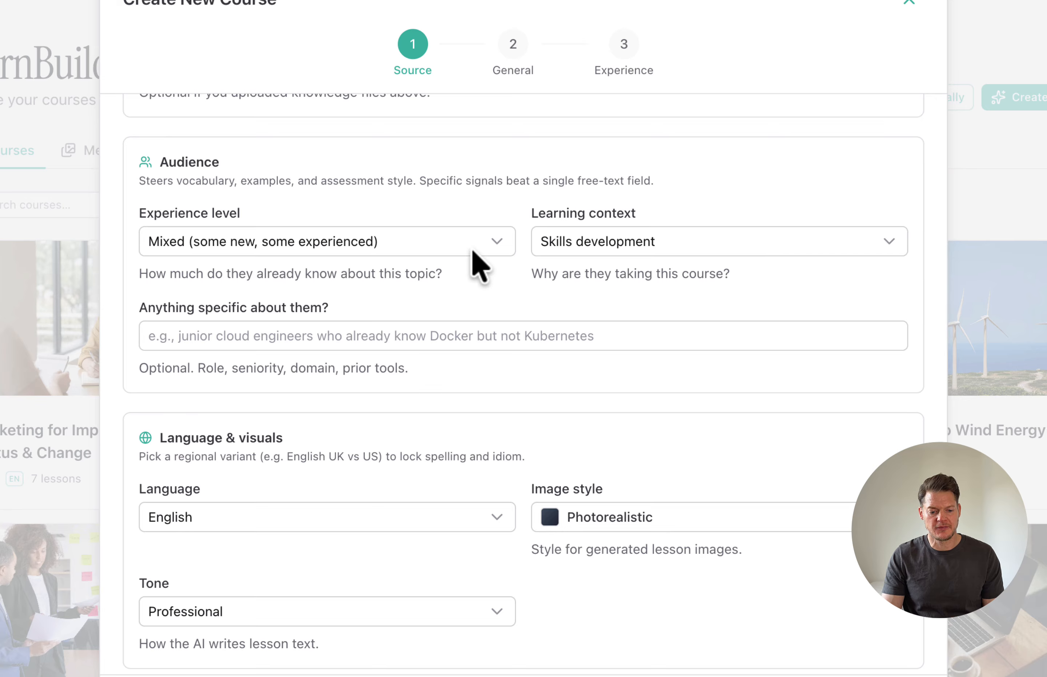
left_click(493, 245)
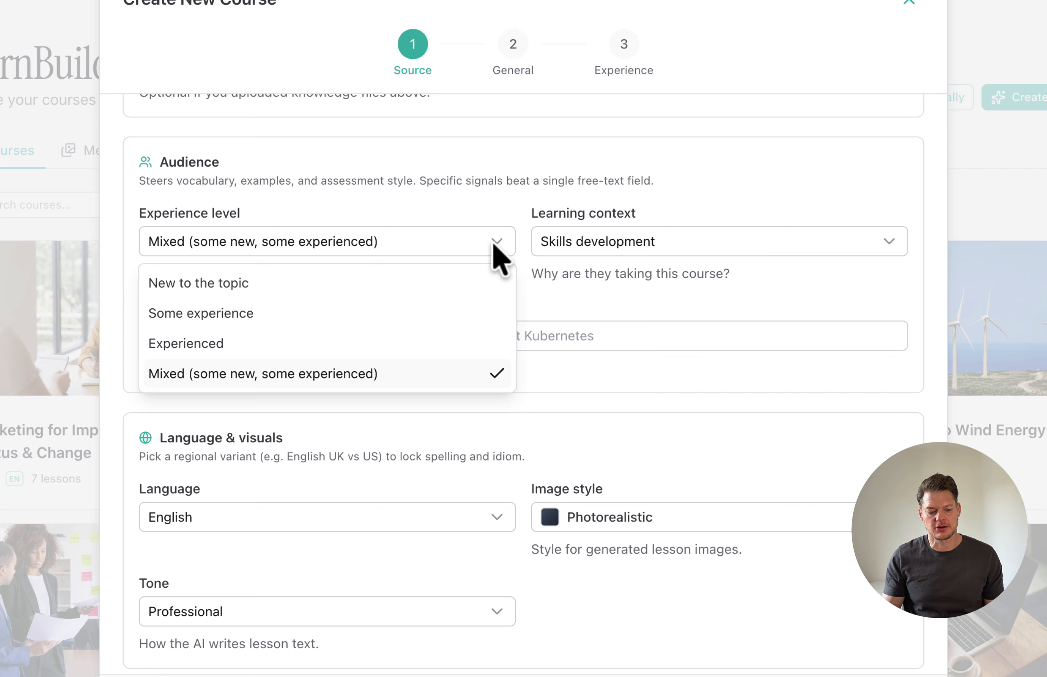
left_click(318, 373)
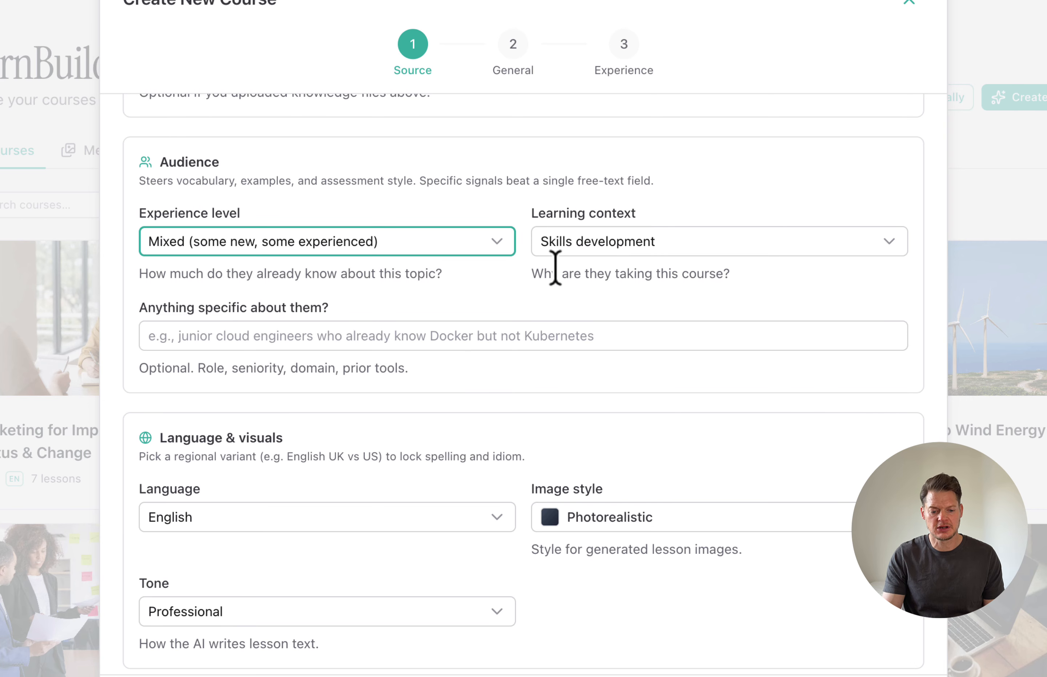
left_click(686, 252)
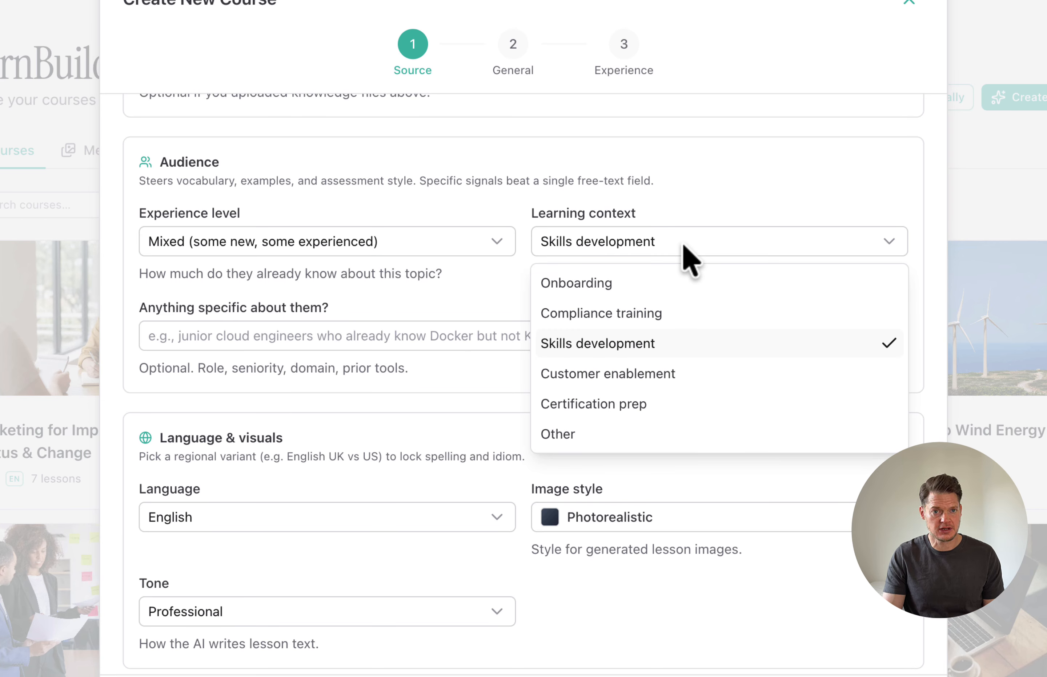
left_click(629, 313)
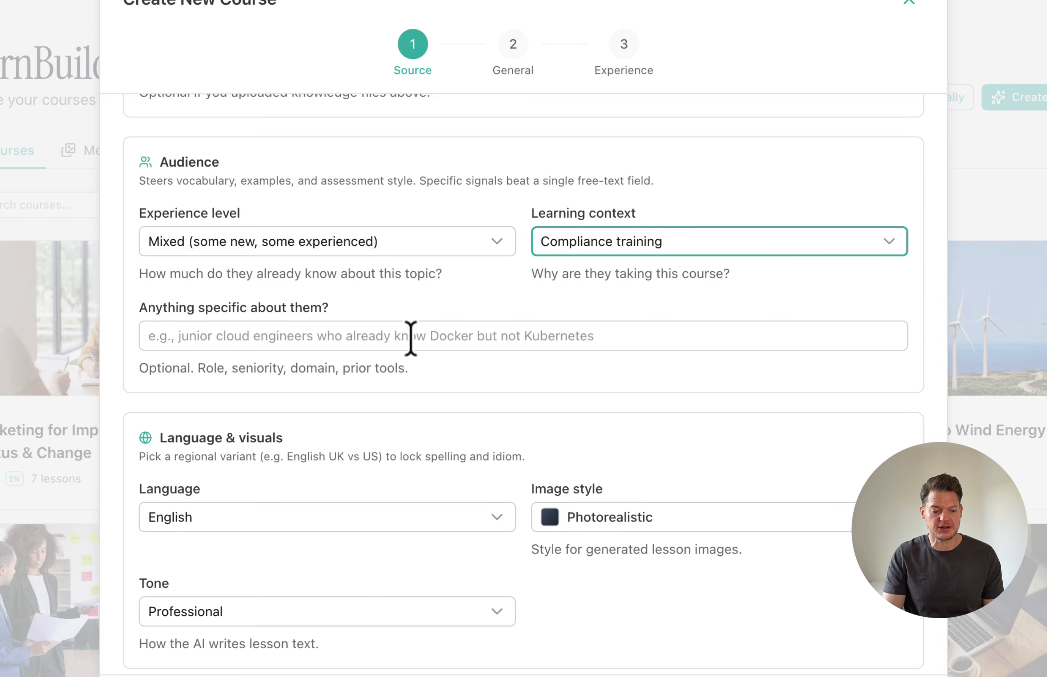
- Configure the language and visuals with English, the Photorealistic image style and a Professional tone
scroll(410, 339, "down", 6)
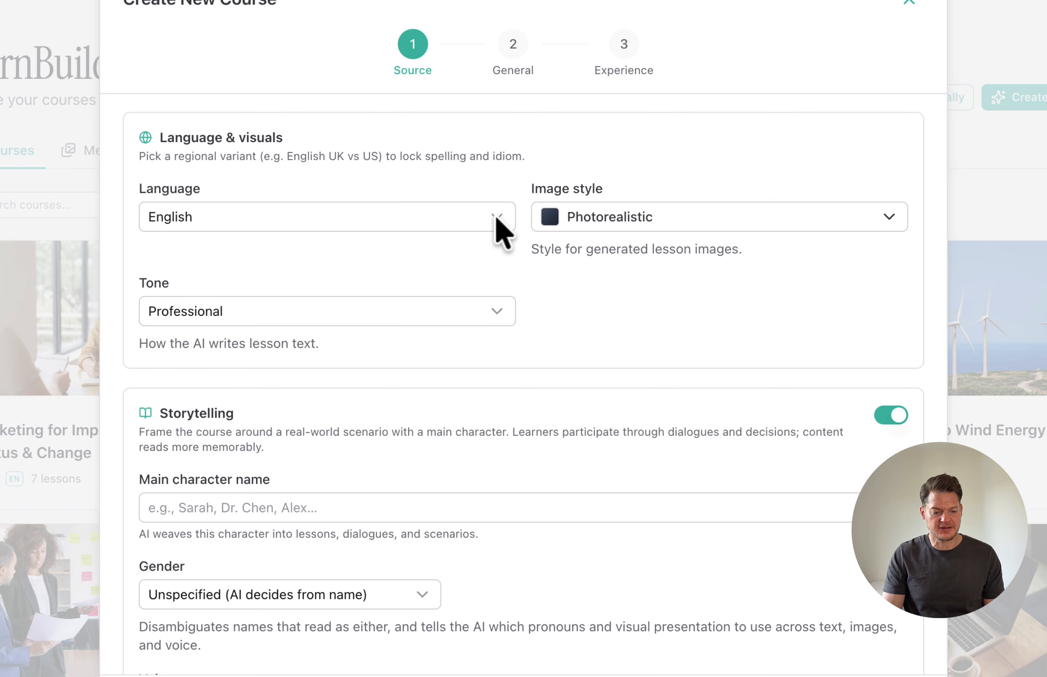
left_click(495, 218)
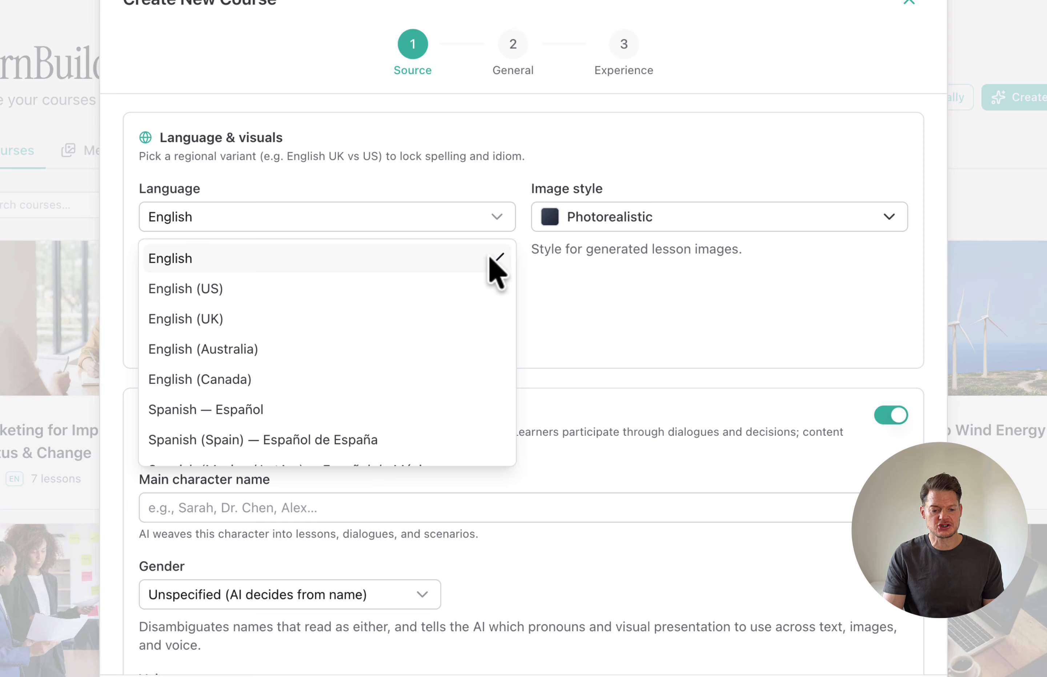
left_click(672, 297)
left_click(893, 220)
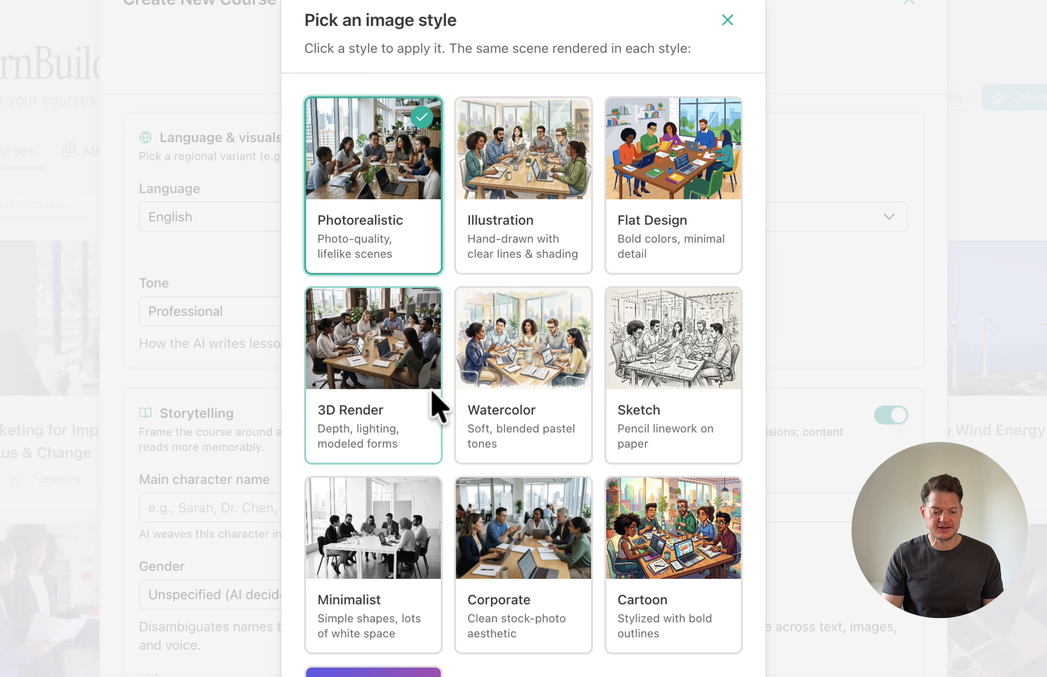
scroll(420, 477, "down", 4)
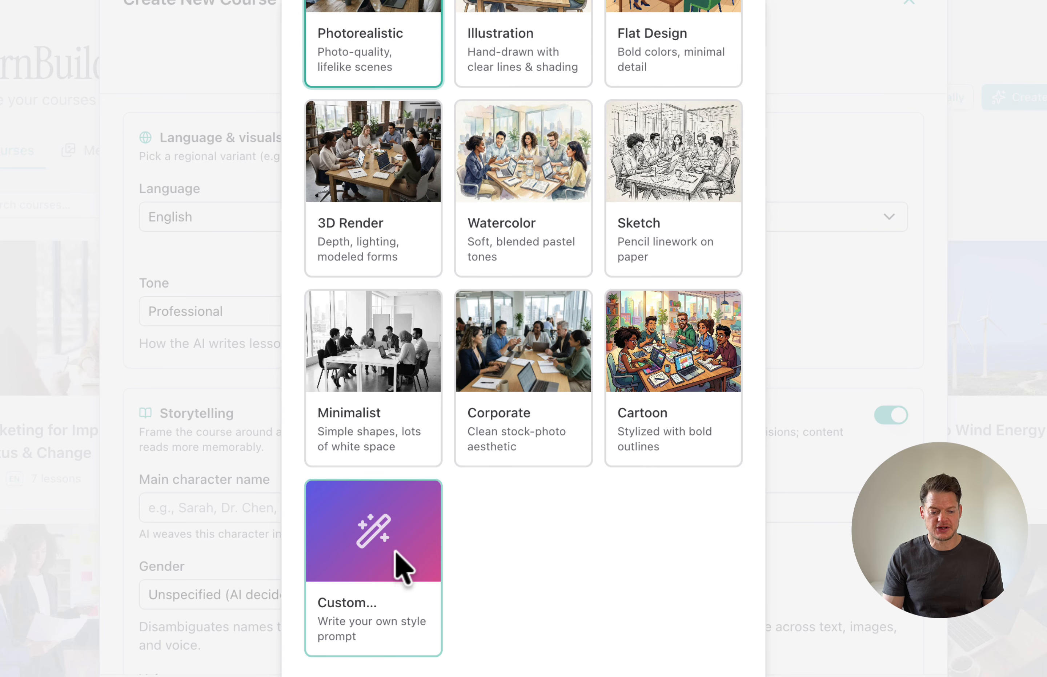
scroll(398, 563, "down", 1)
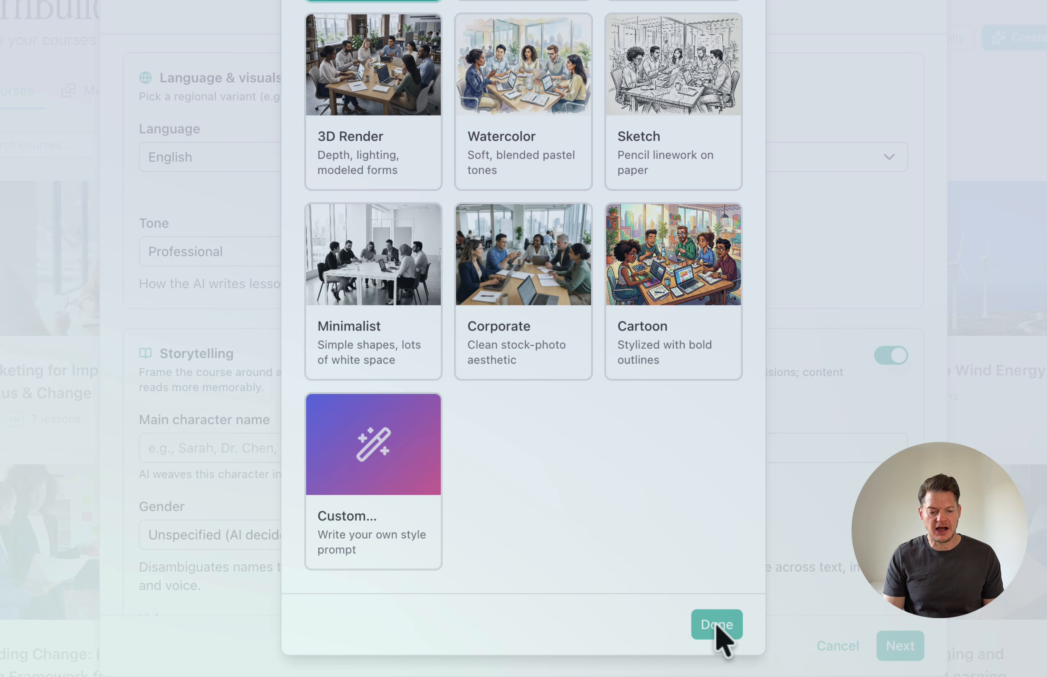
left_click(718, 625)
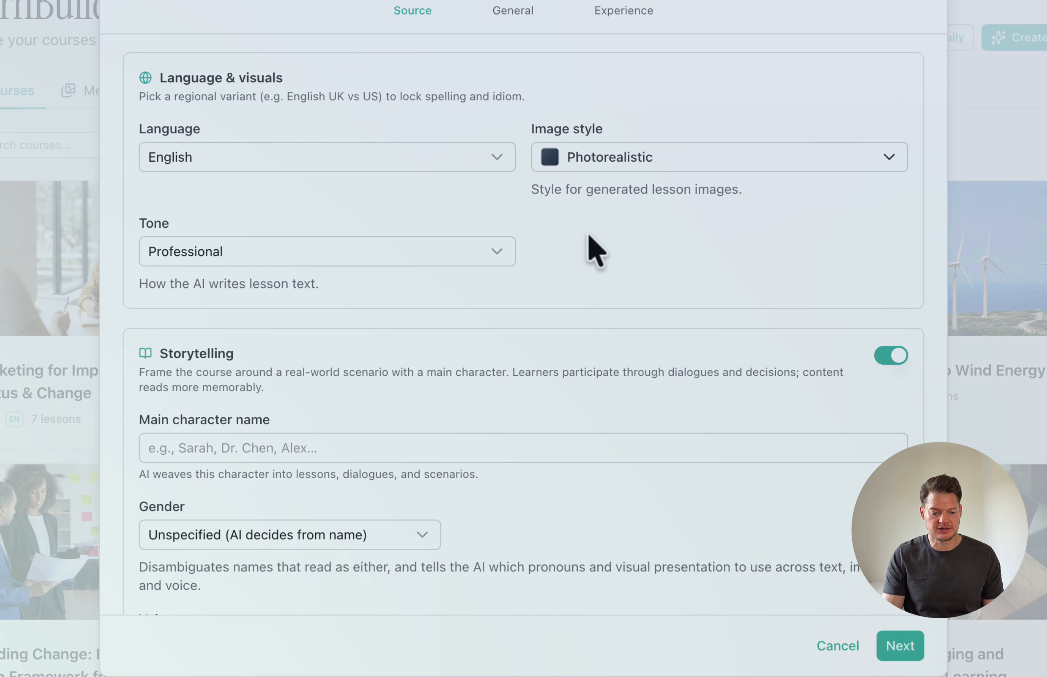
left_click(488, 256)
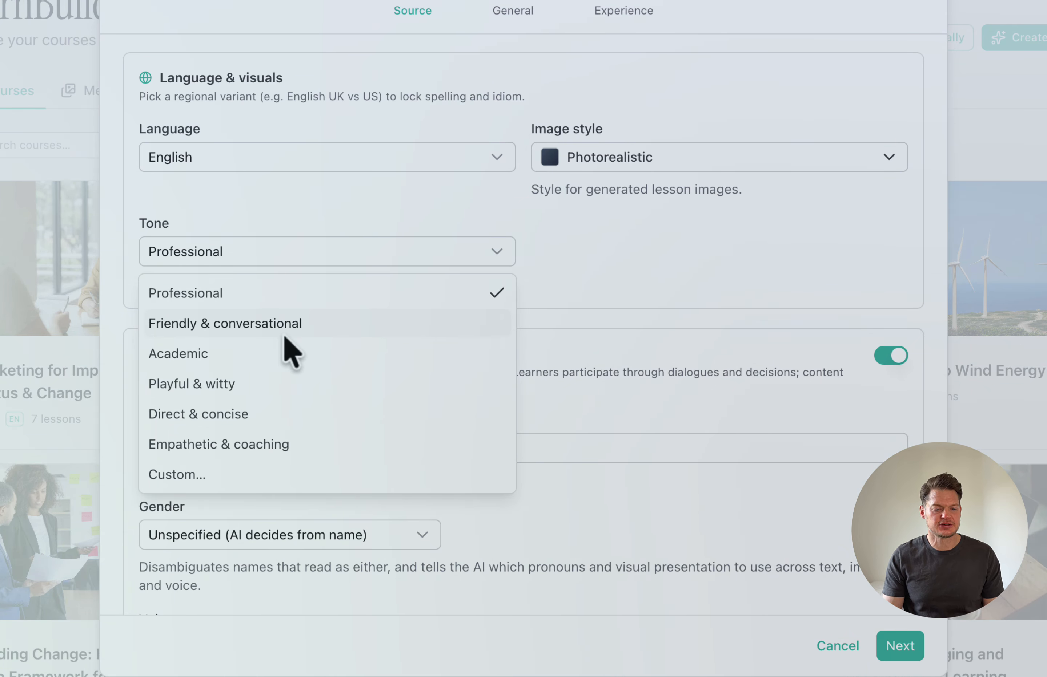
left_click(253, 296)
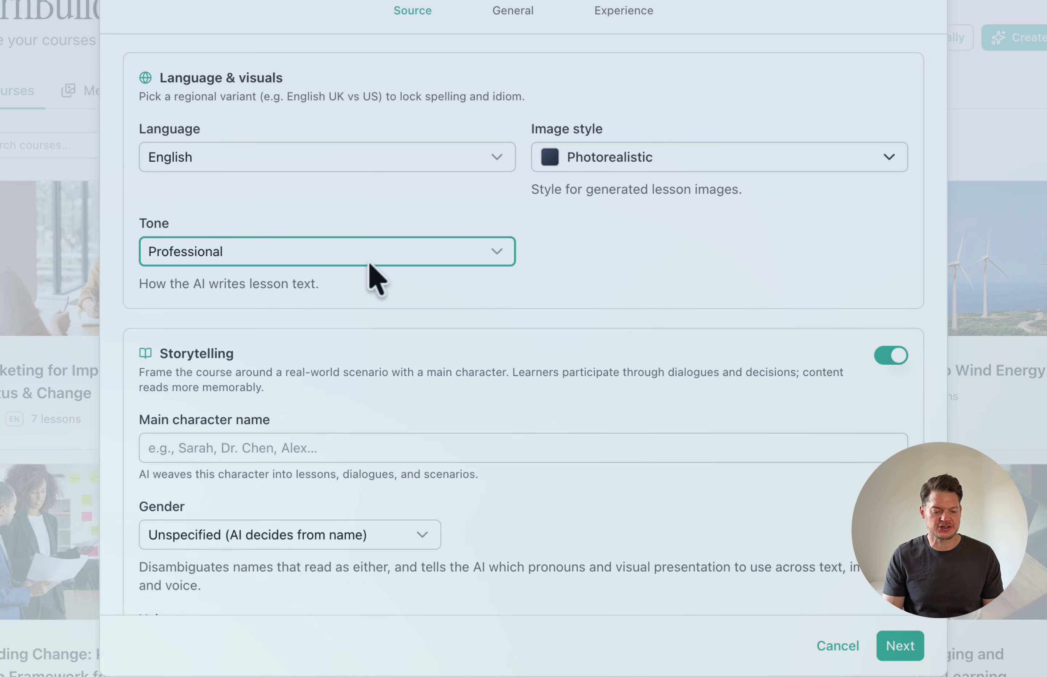
- Enter the storytelling main character's first name and set the gender to Male
scroll(556, 313, "down", 7)
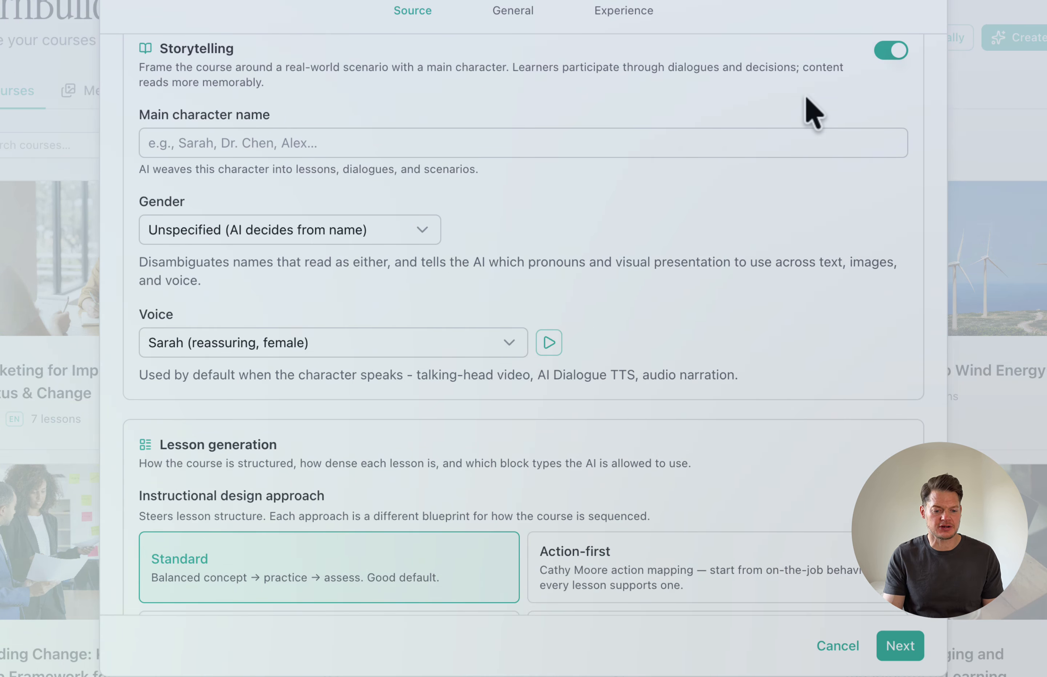
left_click(571, 144)
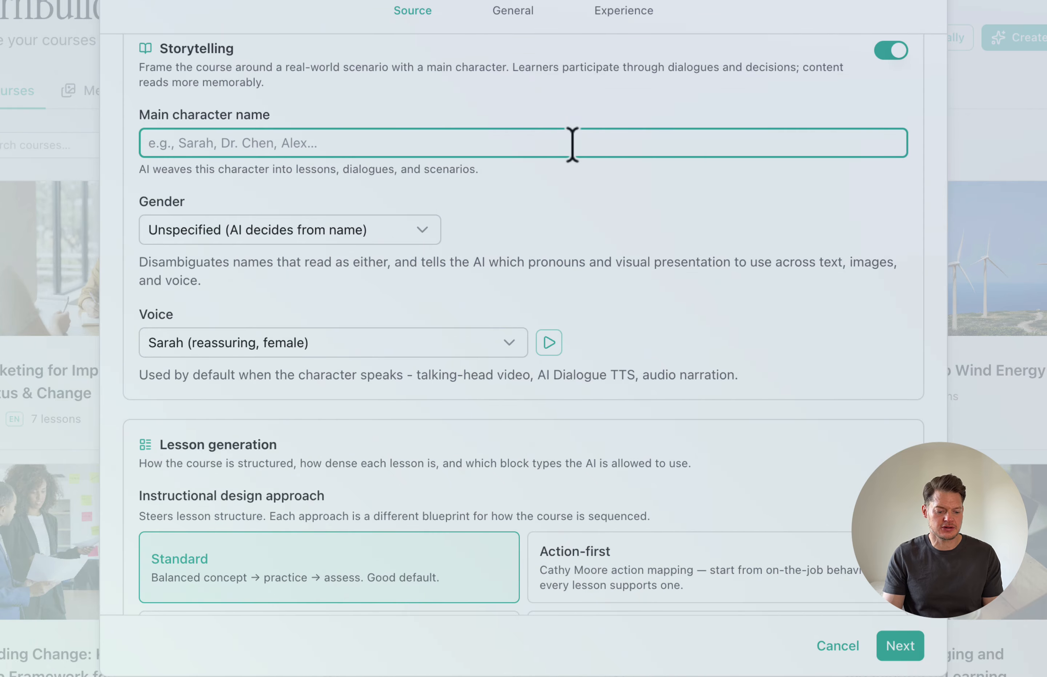
type("S")
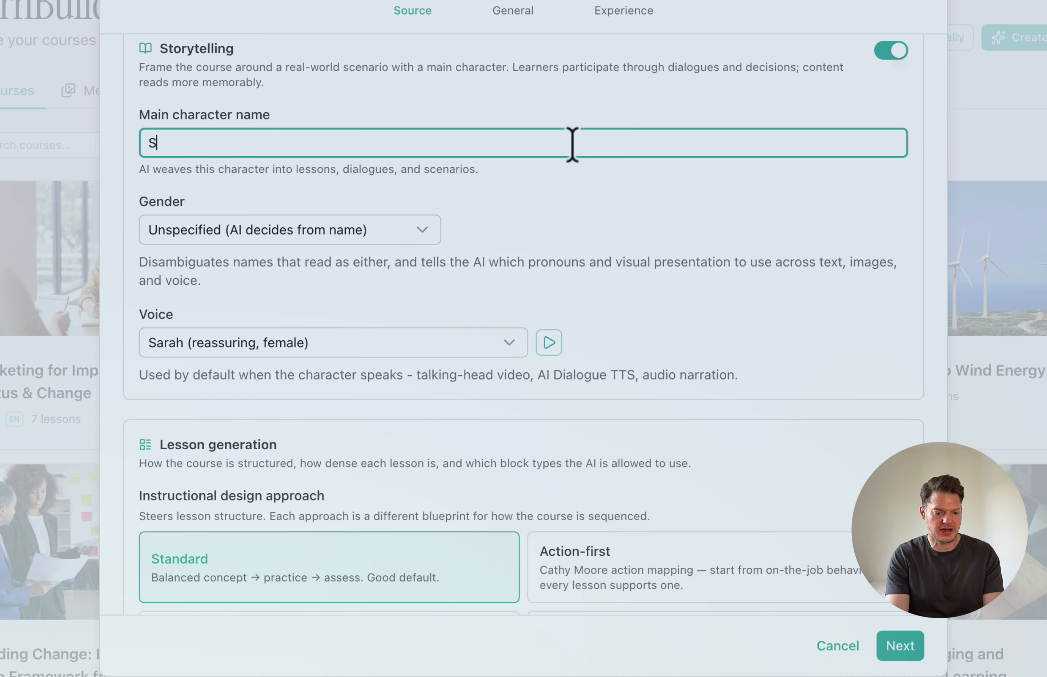
type("am")
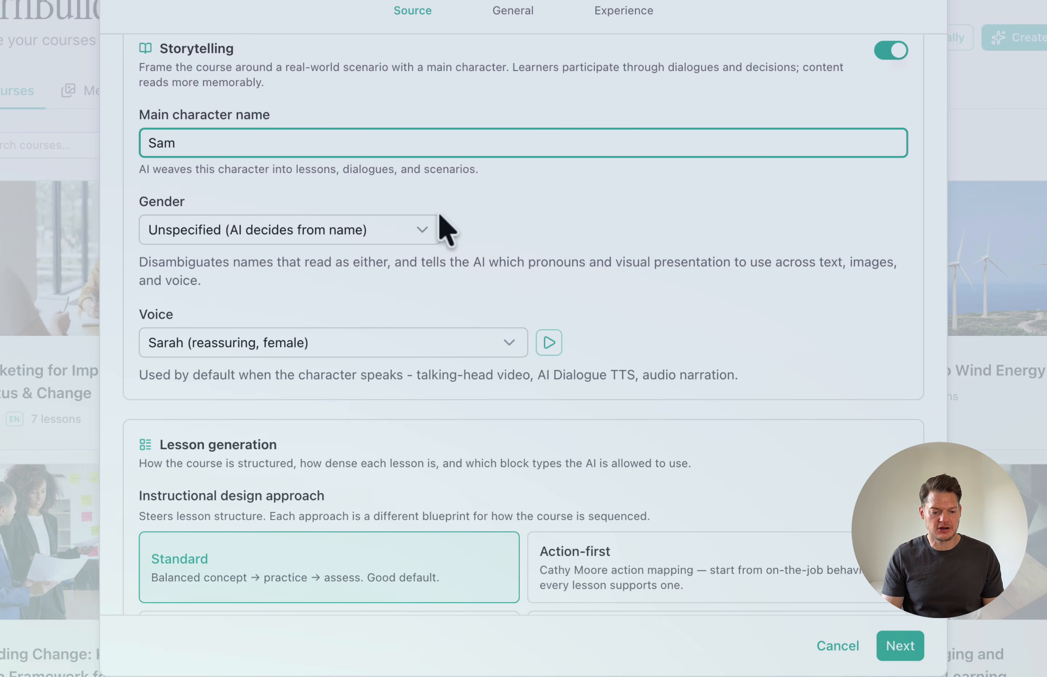
left_click(411, 230)
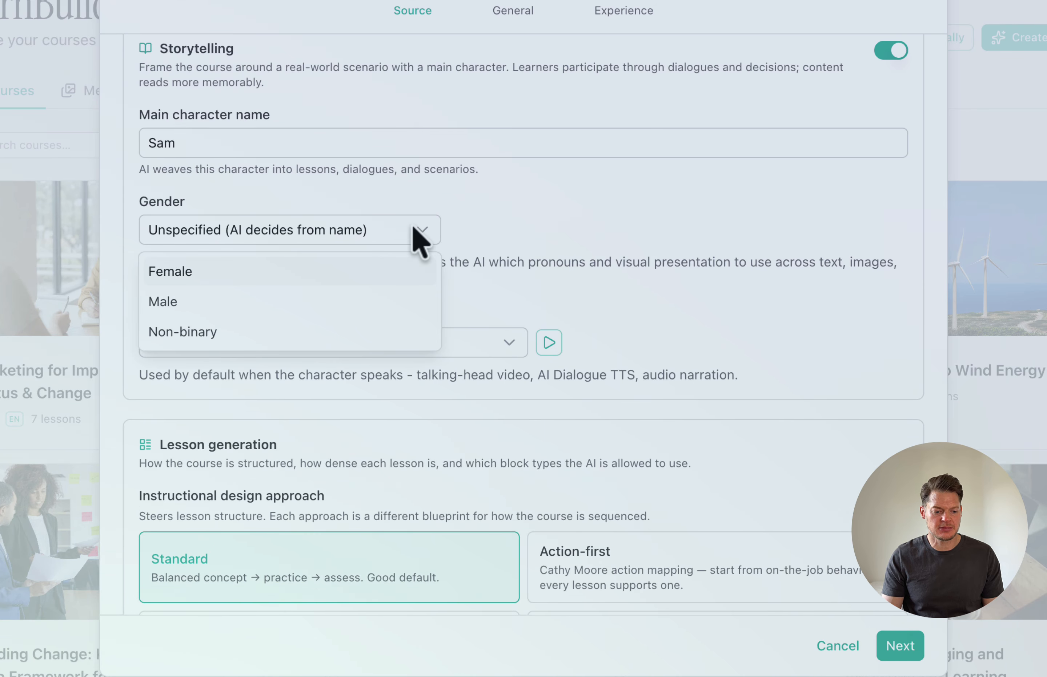
left_click(260, 308)
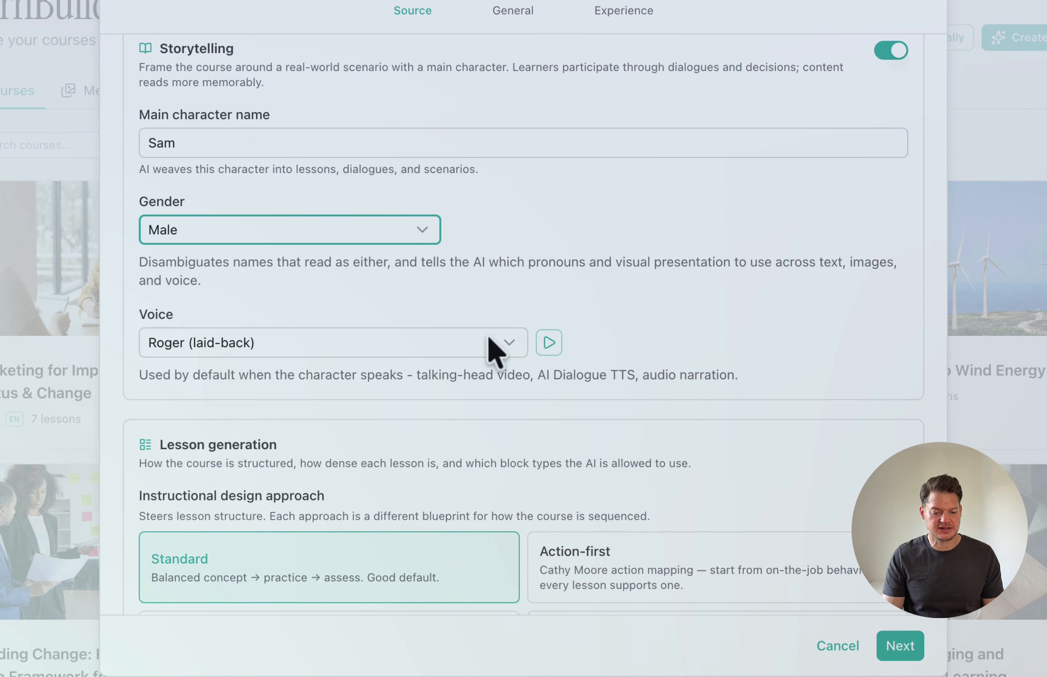
- Choose the warm storyteller voice for the main character and play its preview
left_click(504, 343)
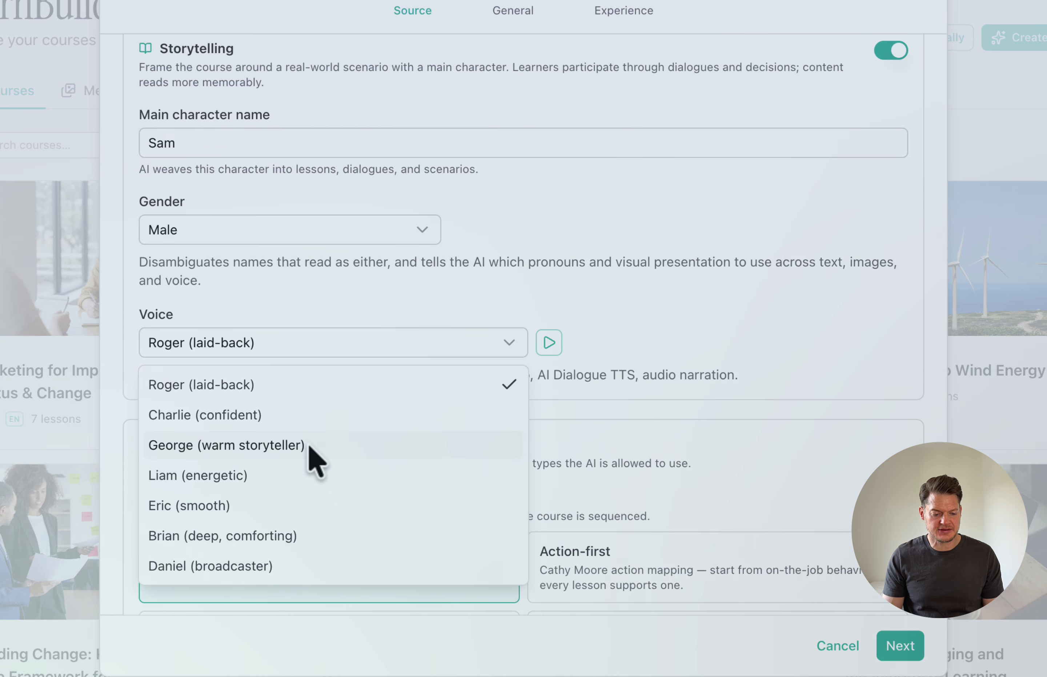
left_click(291, 445)
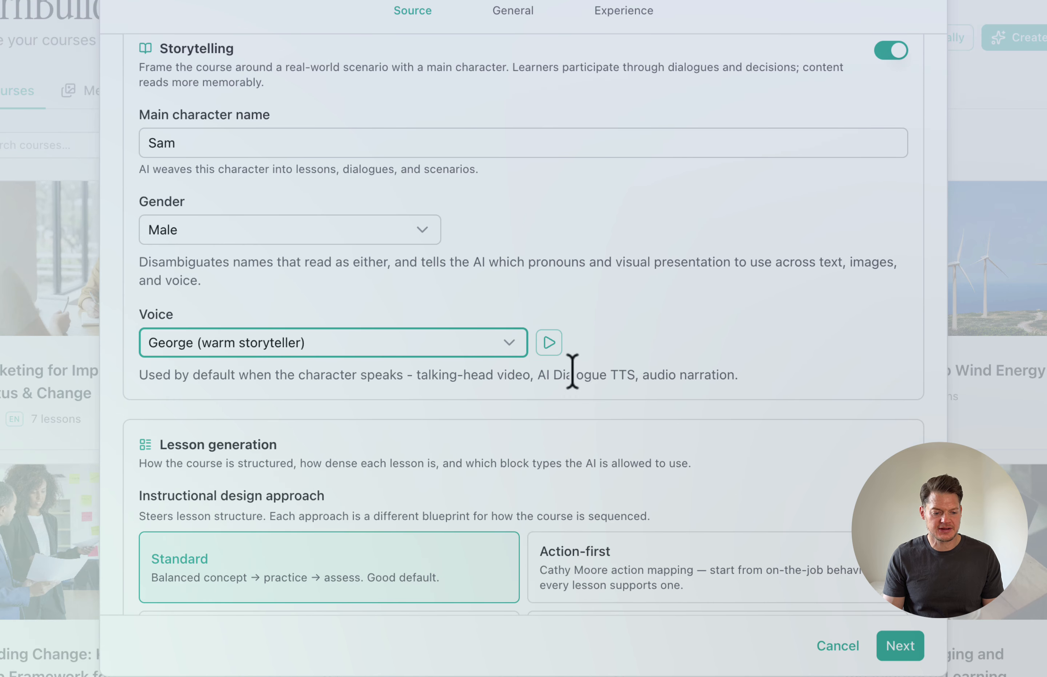
left_click(548, 343)
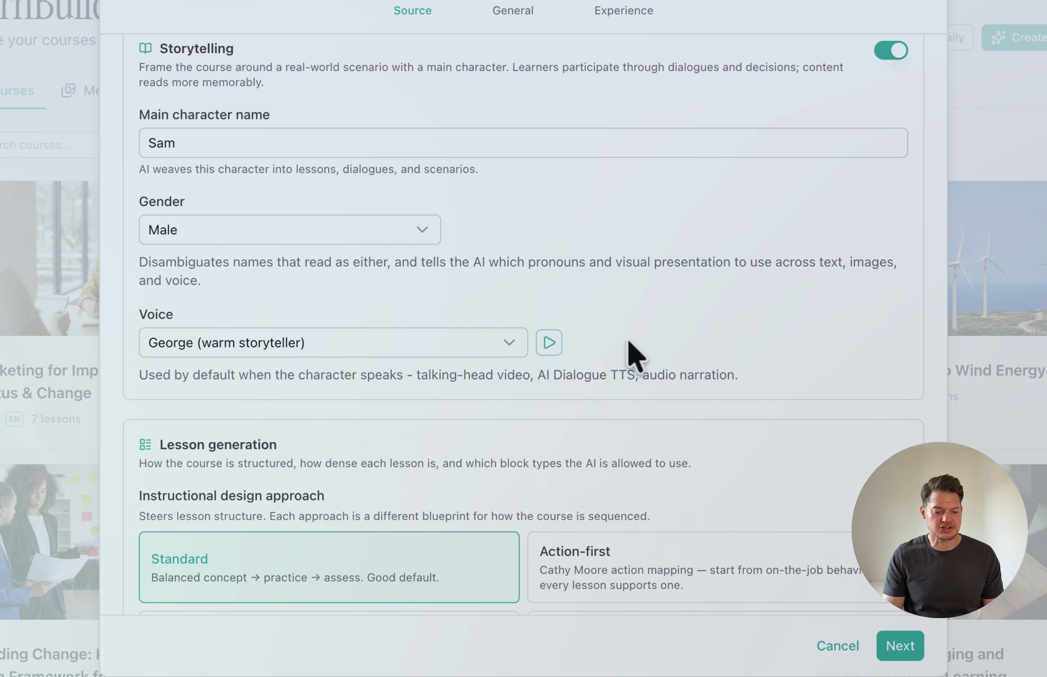
- Set the lesson content density to Balanced — mix of prose and bullets and proceed to the General stage
scroll(628, 342, "down", 5)
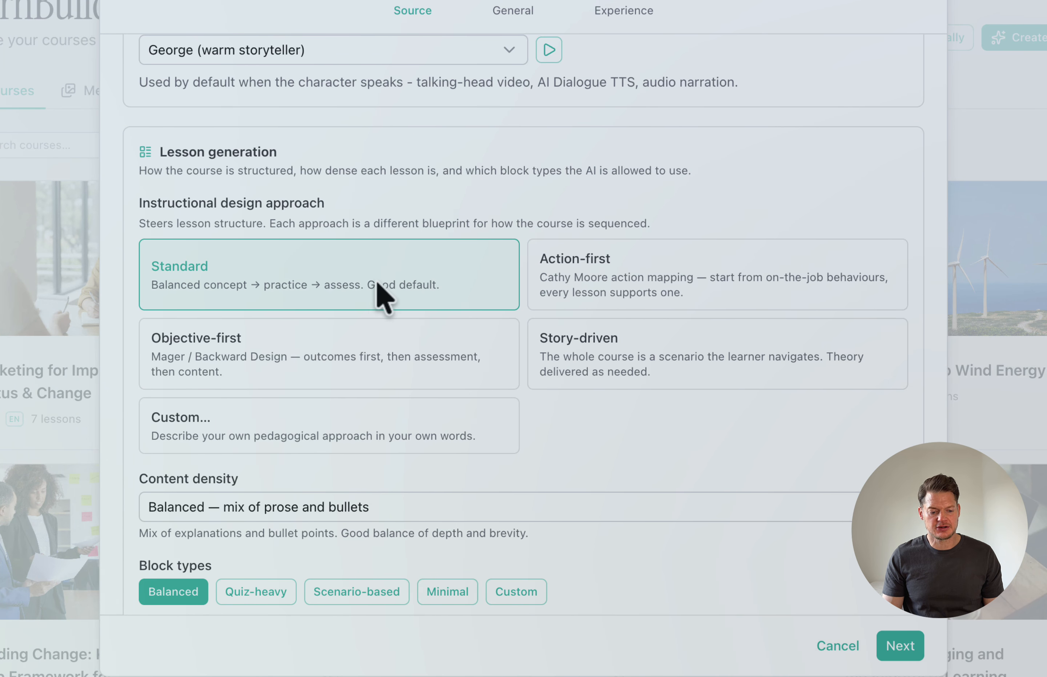
scroll(391, 278, "down", 2)
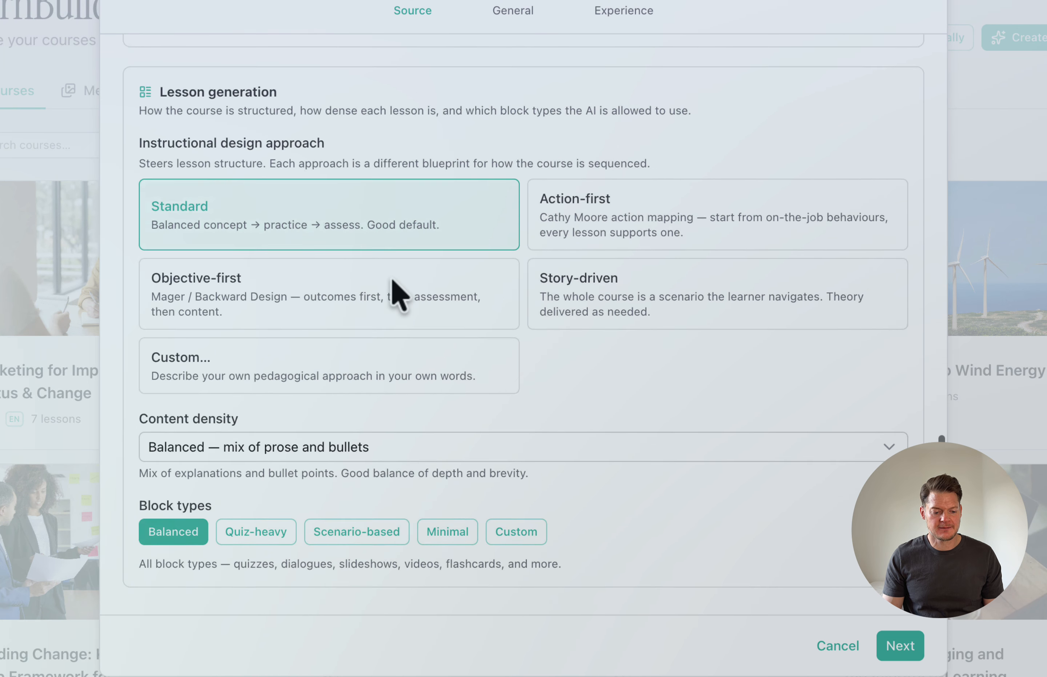
left_click(363, 458)
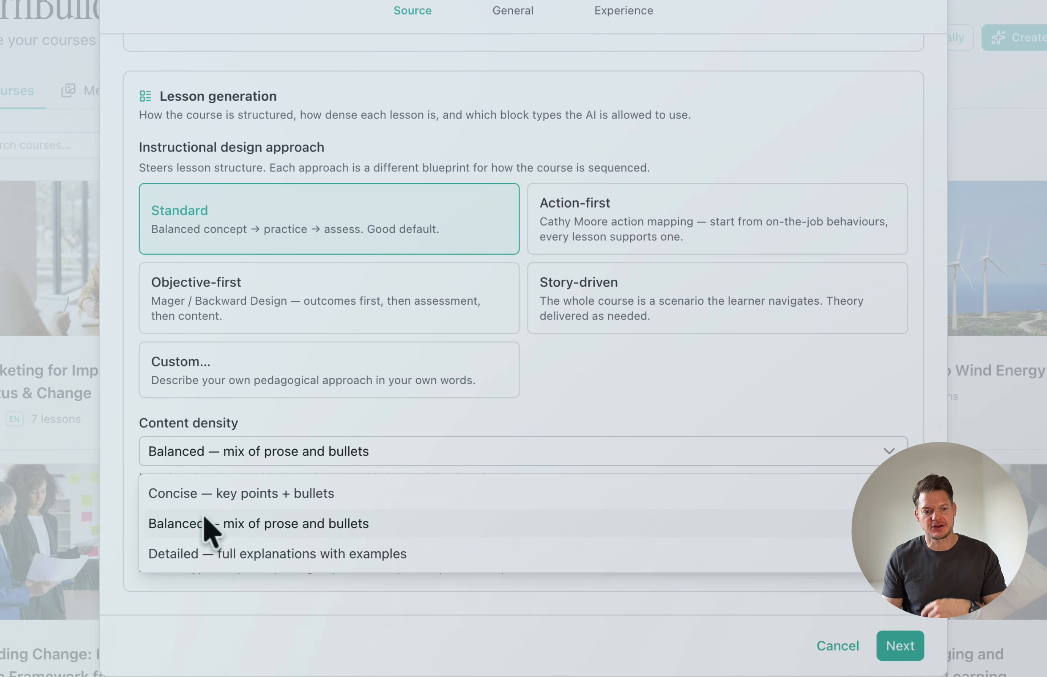
left_click(195, 529)
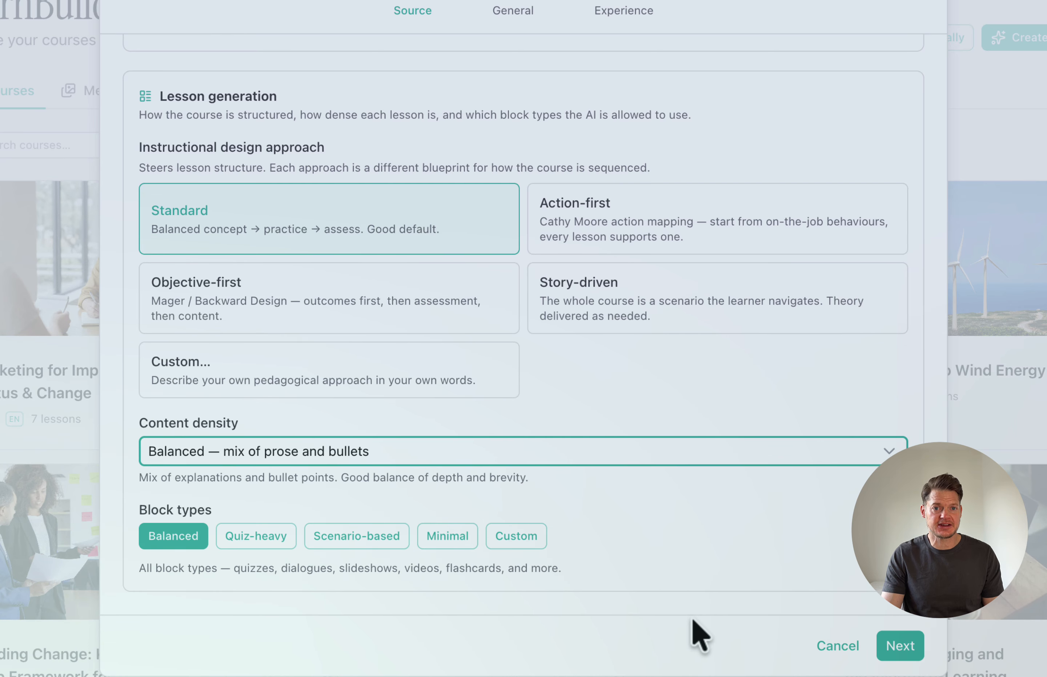
left_click(897, 659)
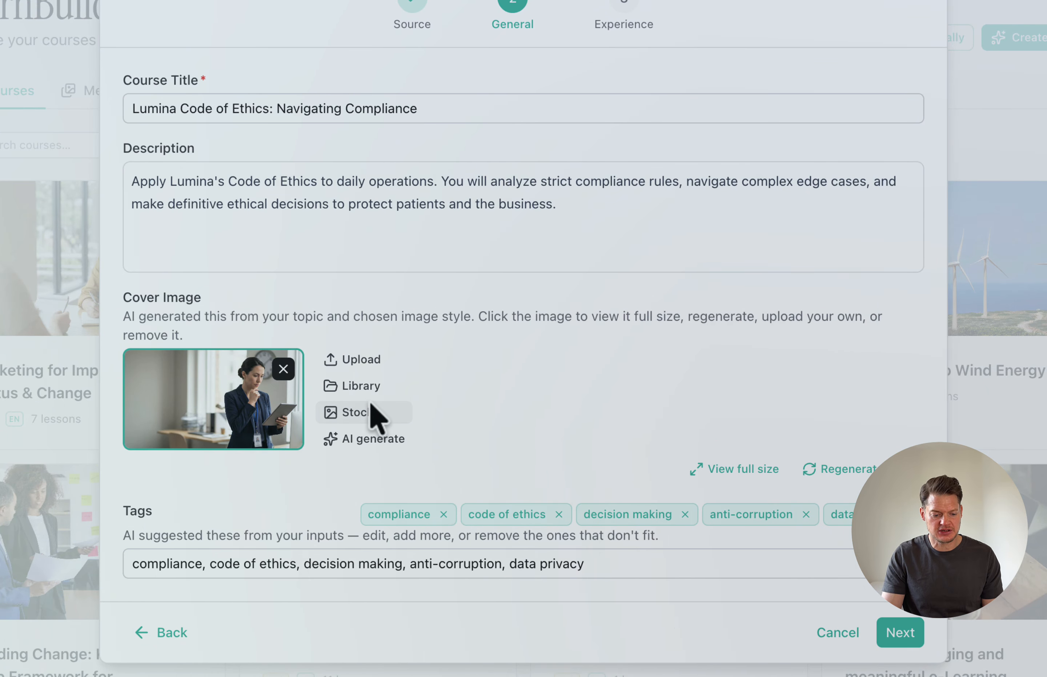
- Continue to the Experience stage, review the learning objectives, story and character photo, and create the course
left_click(902, 637)
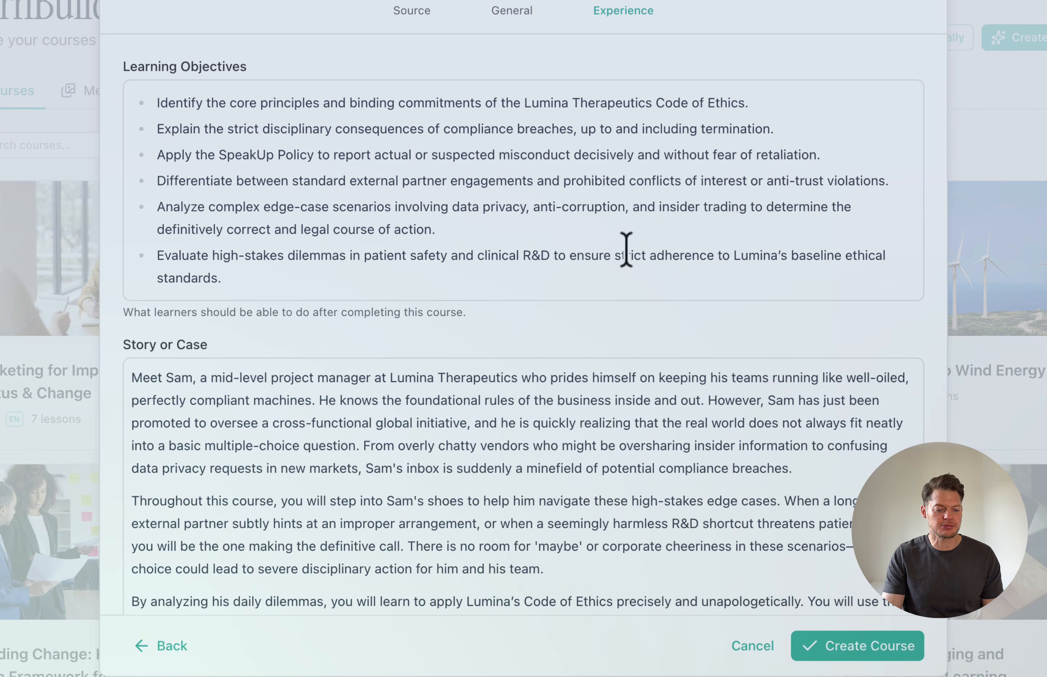
scroll(398, 420, "down", 3)
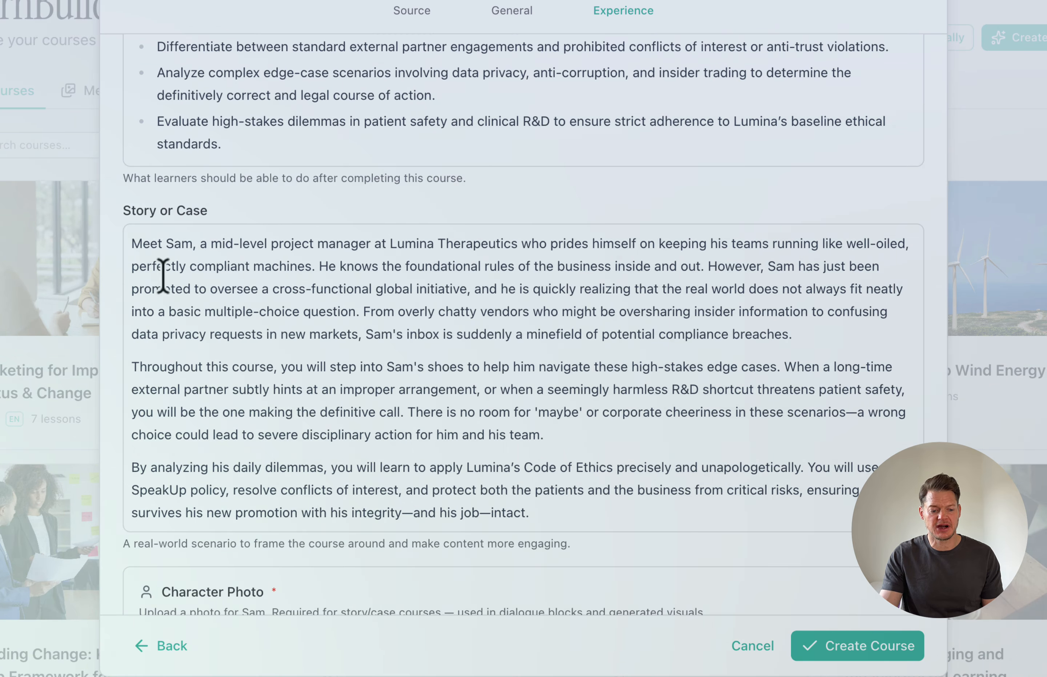
scroll(308, 350, "down", 6)
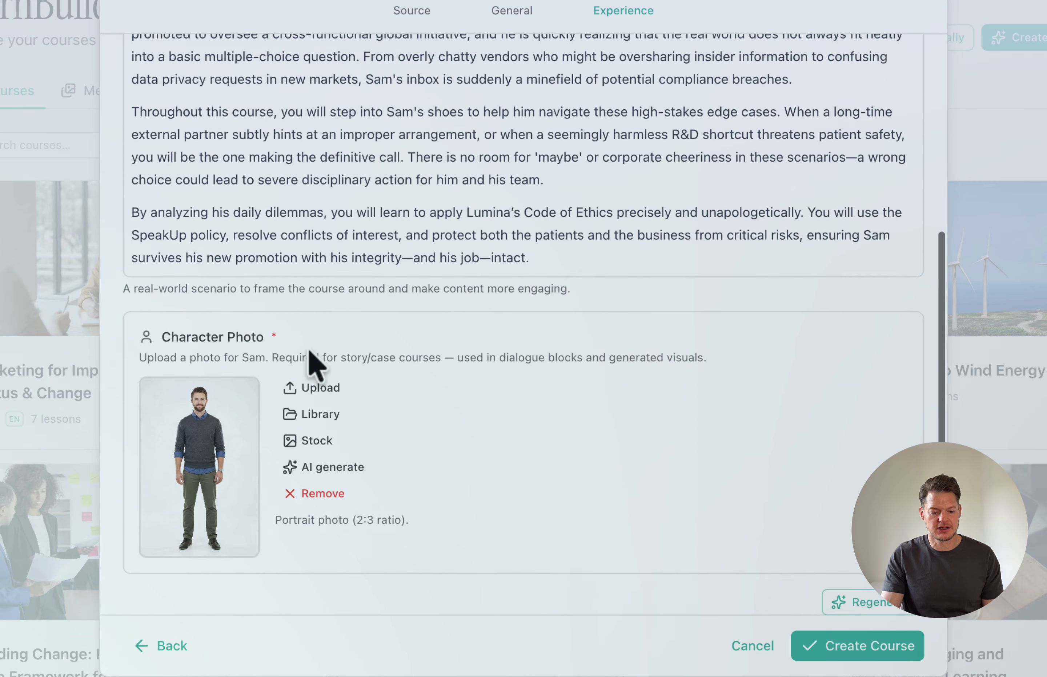
scroll(308, 351, "down", 1)
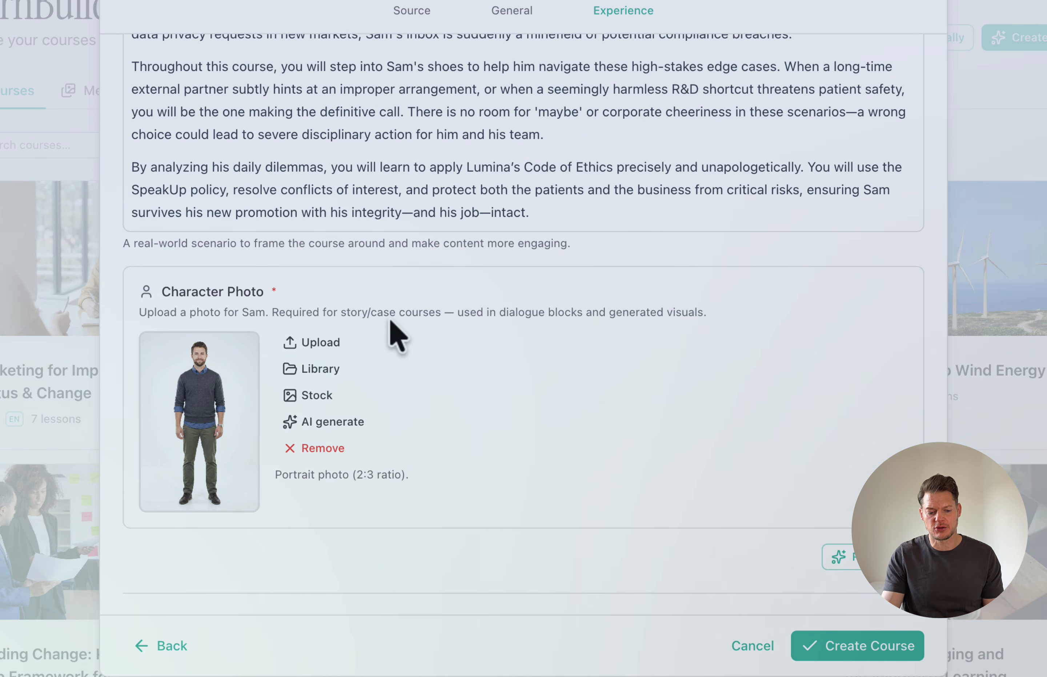
left_click(841, 647)
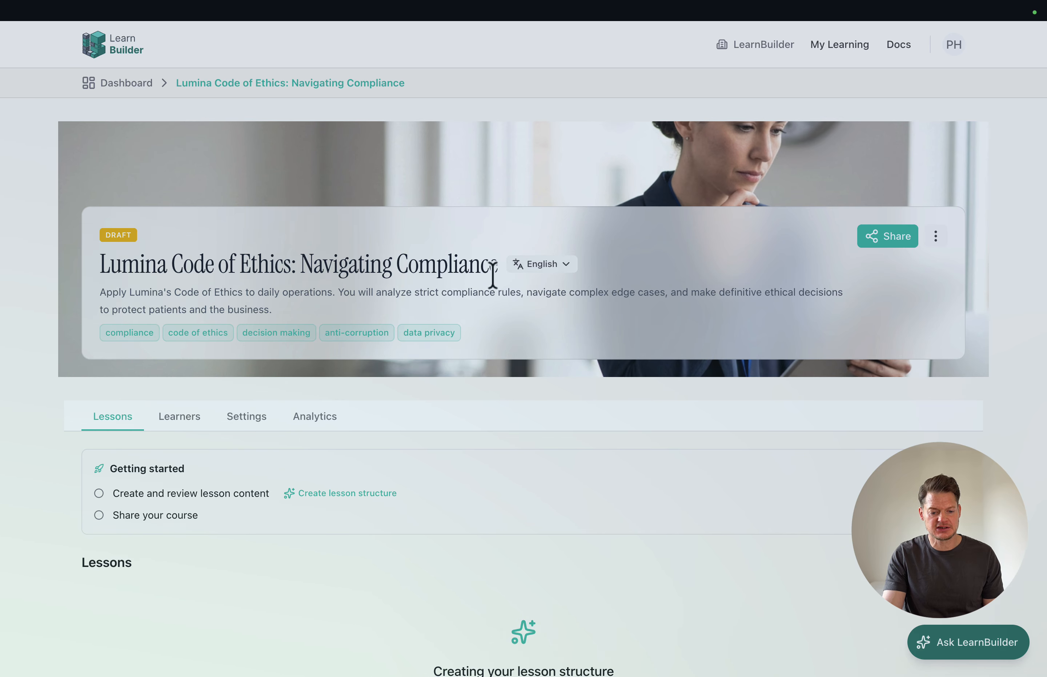
- Check the course's options for adding a language and for translating or reviewing by export and import
left_click(558, 270)
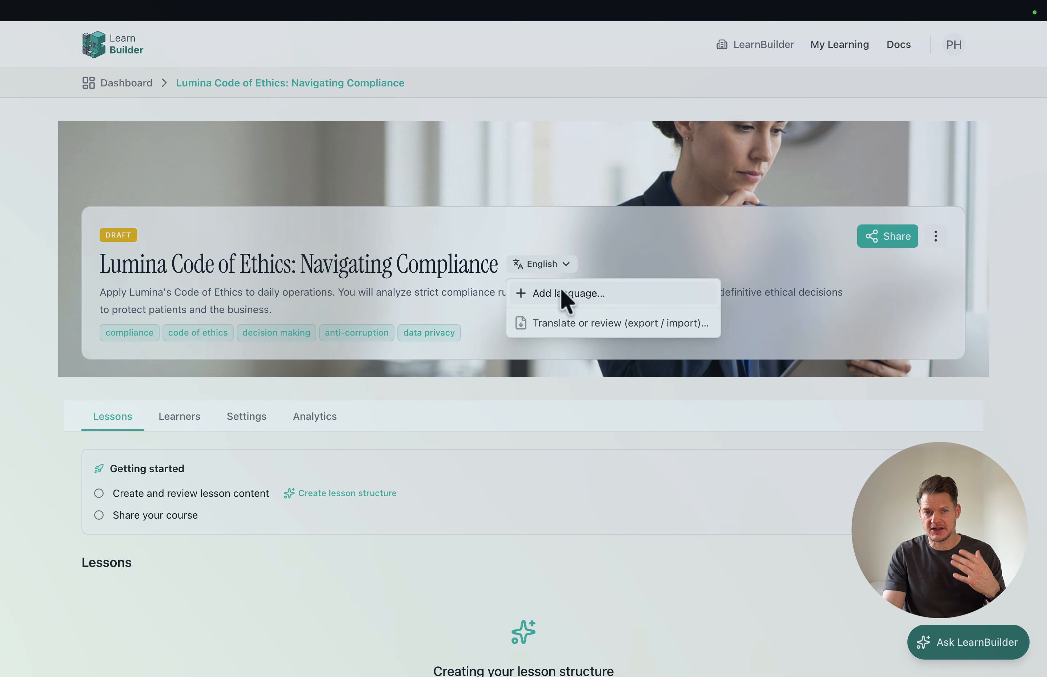
left_click(329, 303)
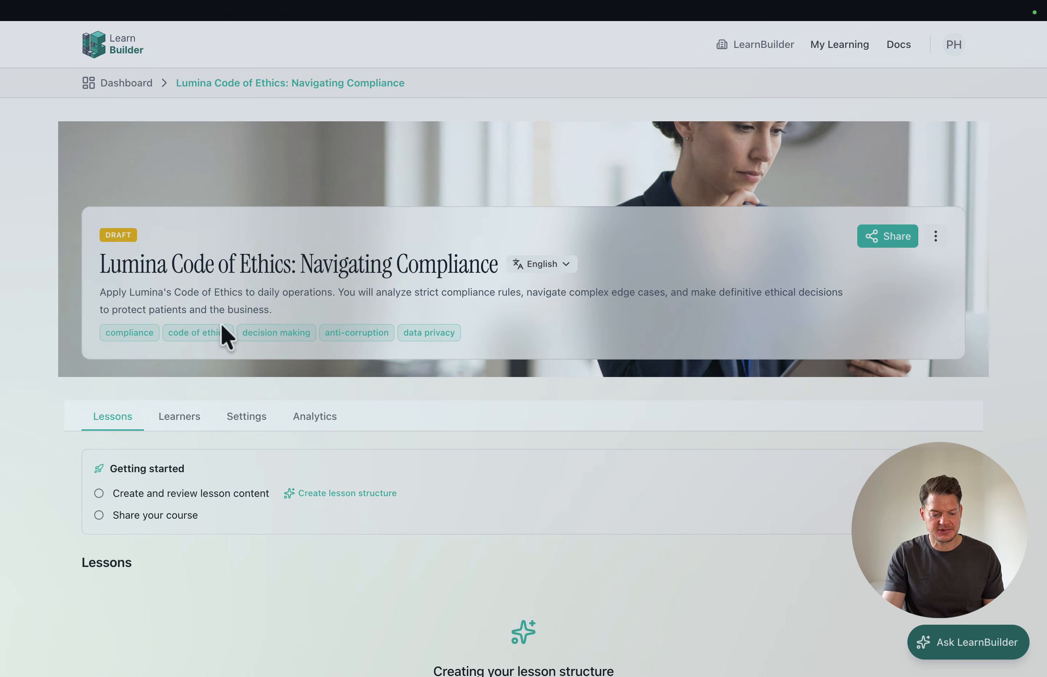
- Review the proposed lesson descriptions and performance outcomes through Lesson 7 and accept the proposed course structure
scroll(221, 326, "down", 5)
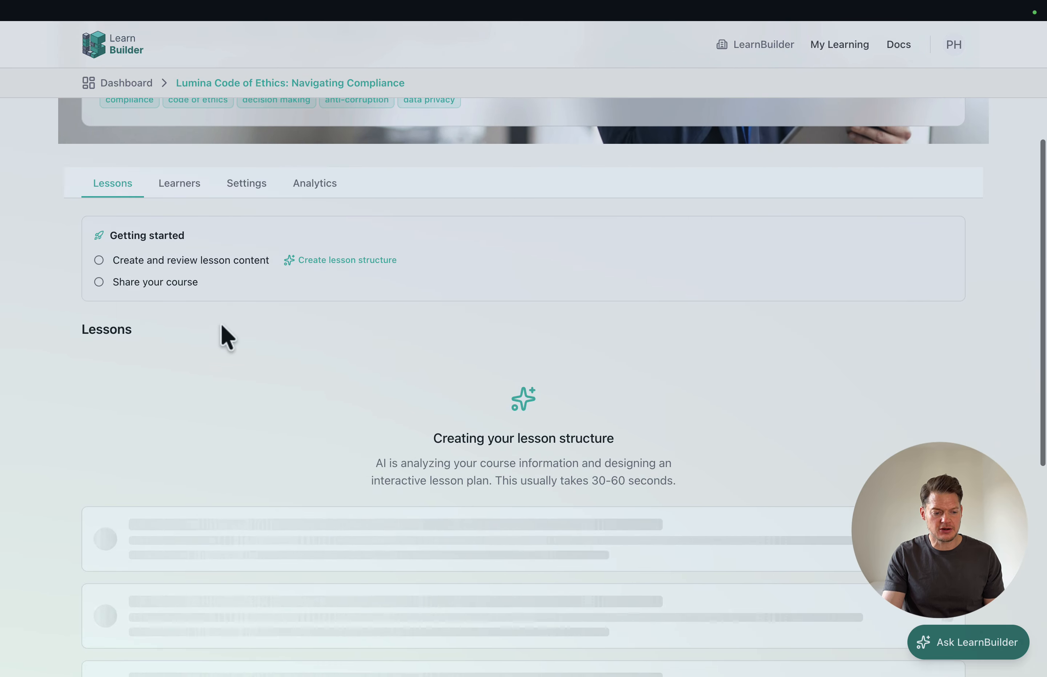
scroll(227, 336, "down", 2)
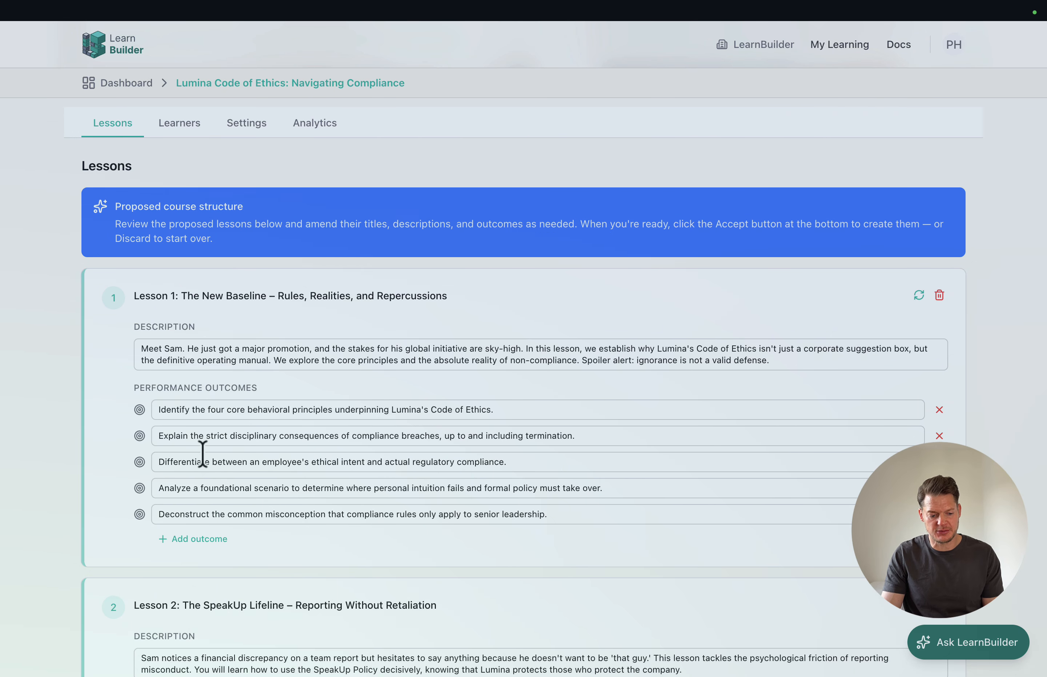
scroll(203, 454, "down", 5)
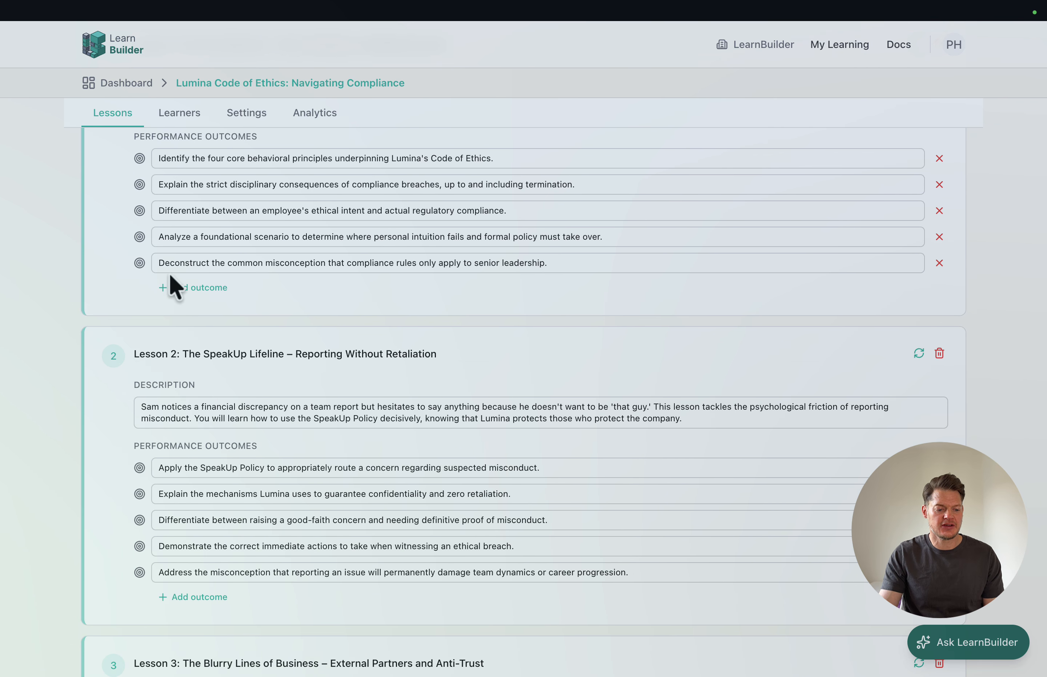
left_click(253, 264)
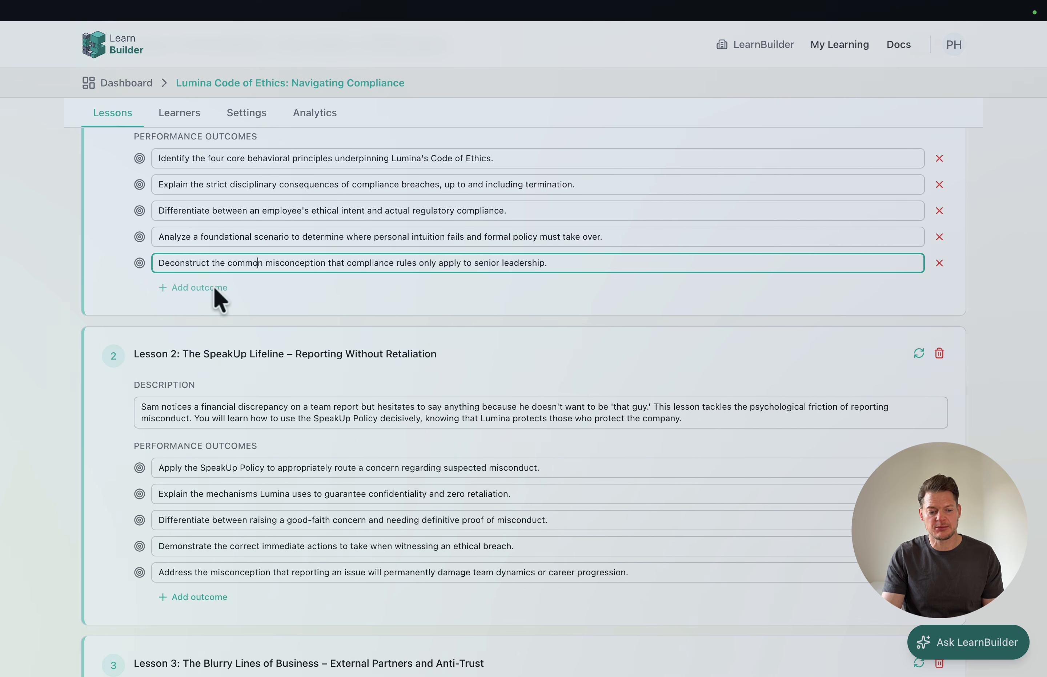
scroll(213, 290, "down", 10)
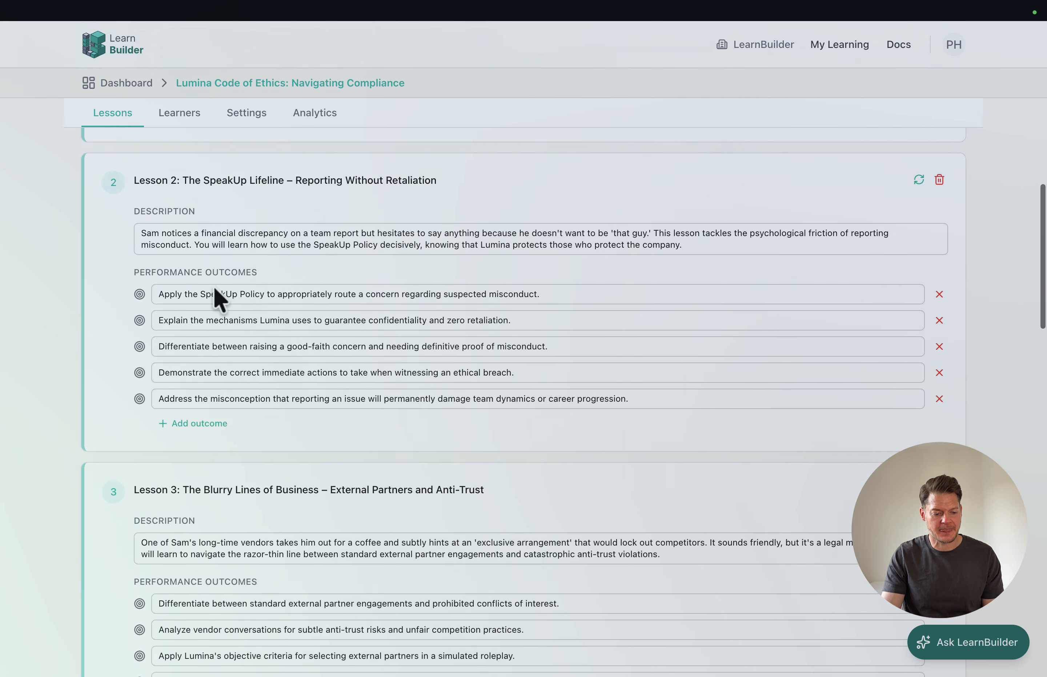
scroll(213, 289, "down", 15)
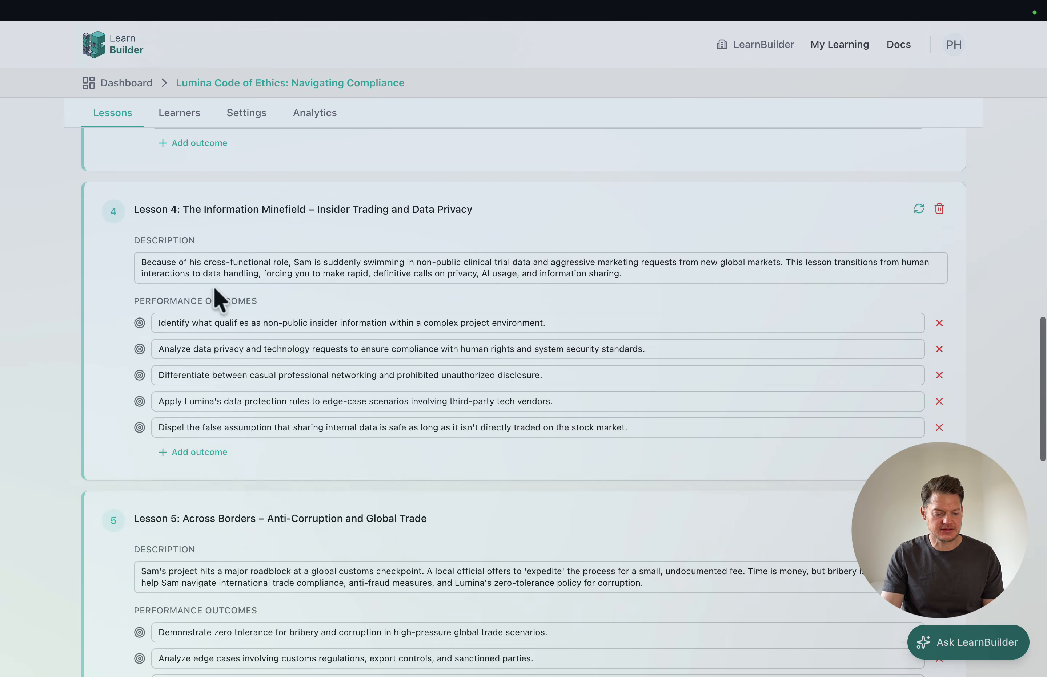
scroll(213, 289, "down", 14)
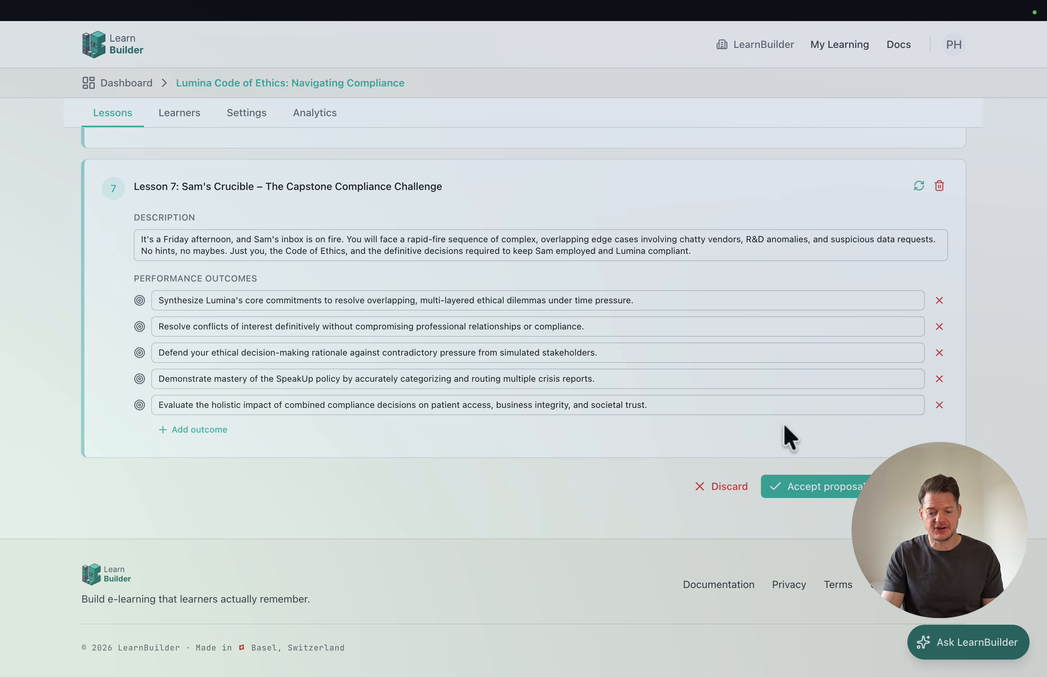
left_click(823, 487)
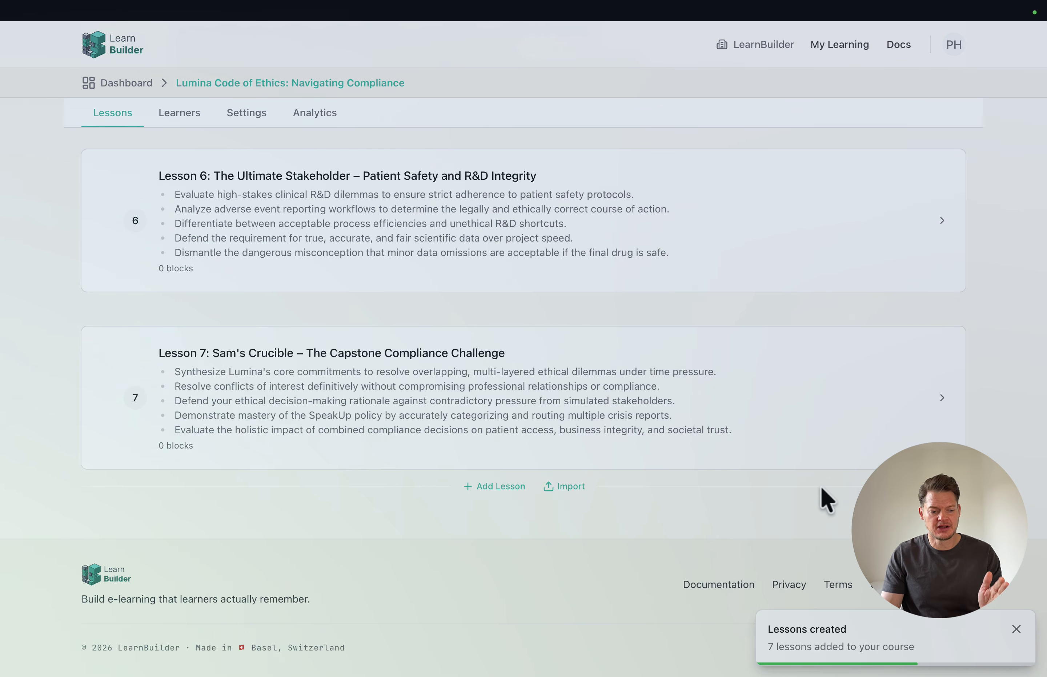
- Open Lesson 1: The New Baseline – Rules, Realities, and Repercussions and generate its content with AI
scroll(821, 488, "up", 15)
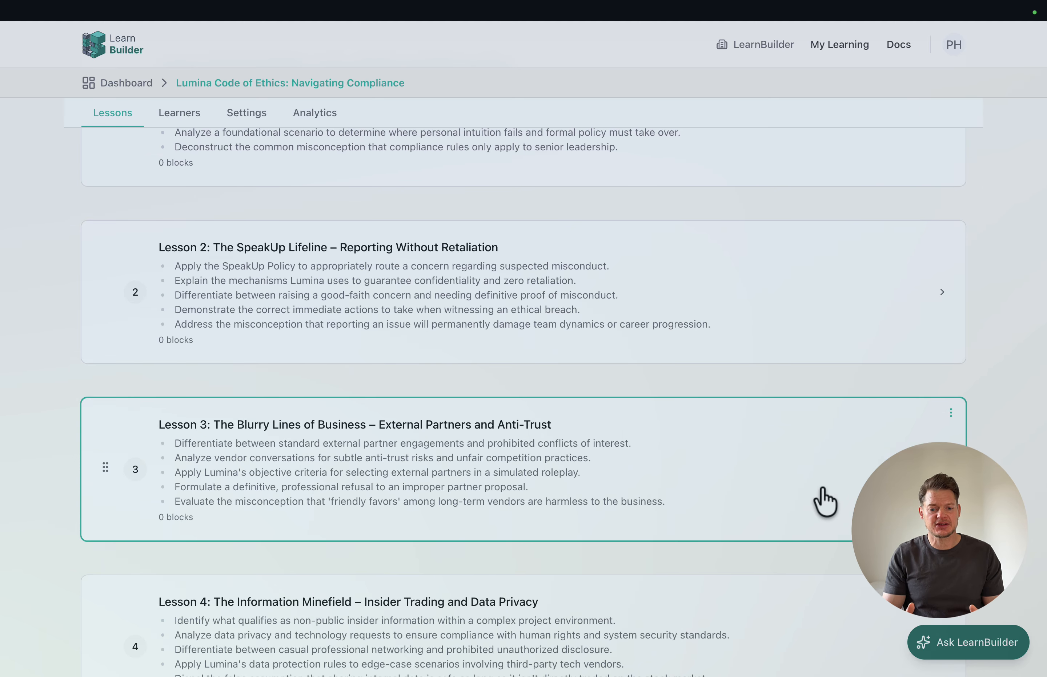
scroll(825, 501, "up", 12)
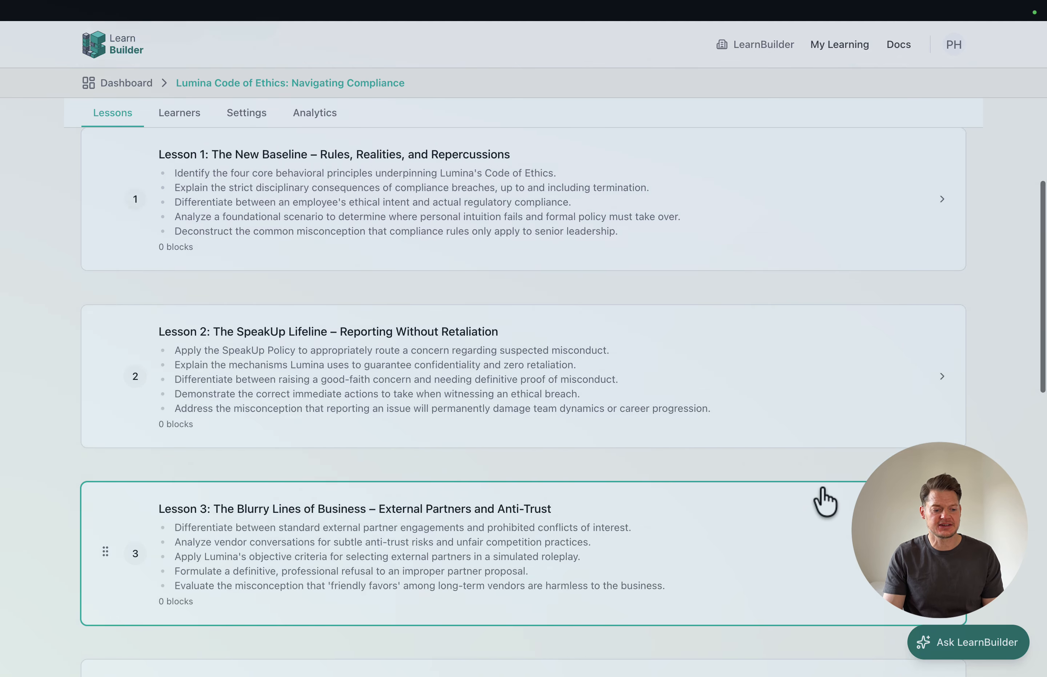
scroll(824, 501, "down", 4)
scroll(825, 502, "down", 2)
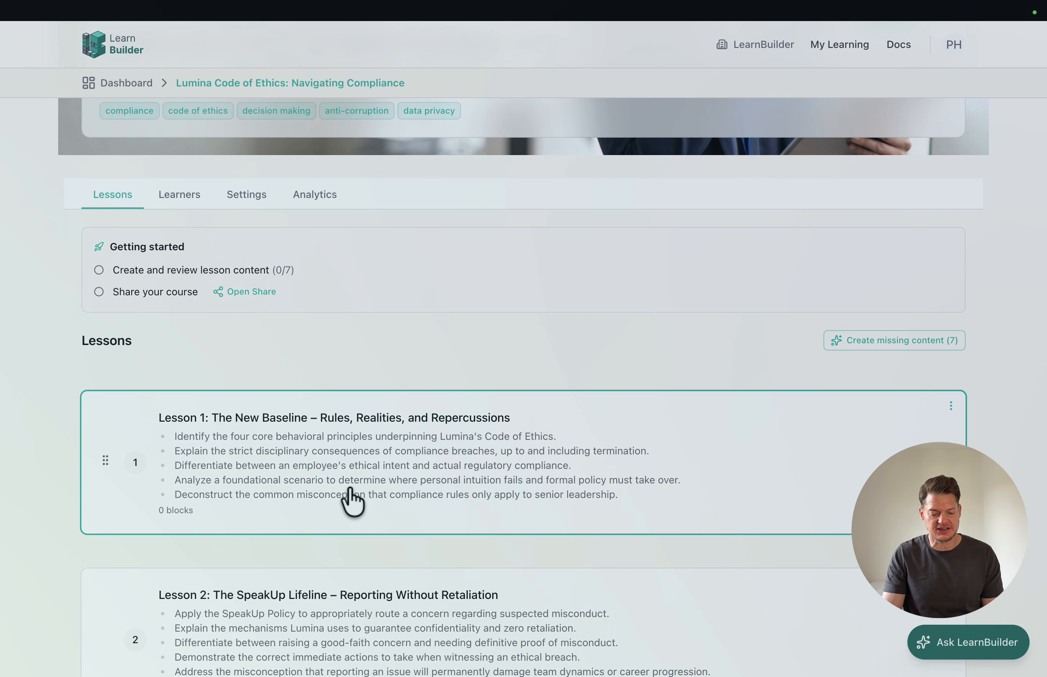
left_click(352, 501)
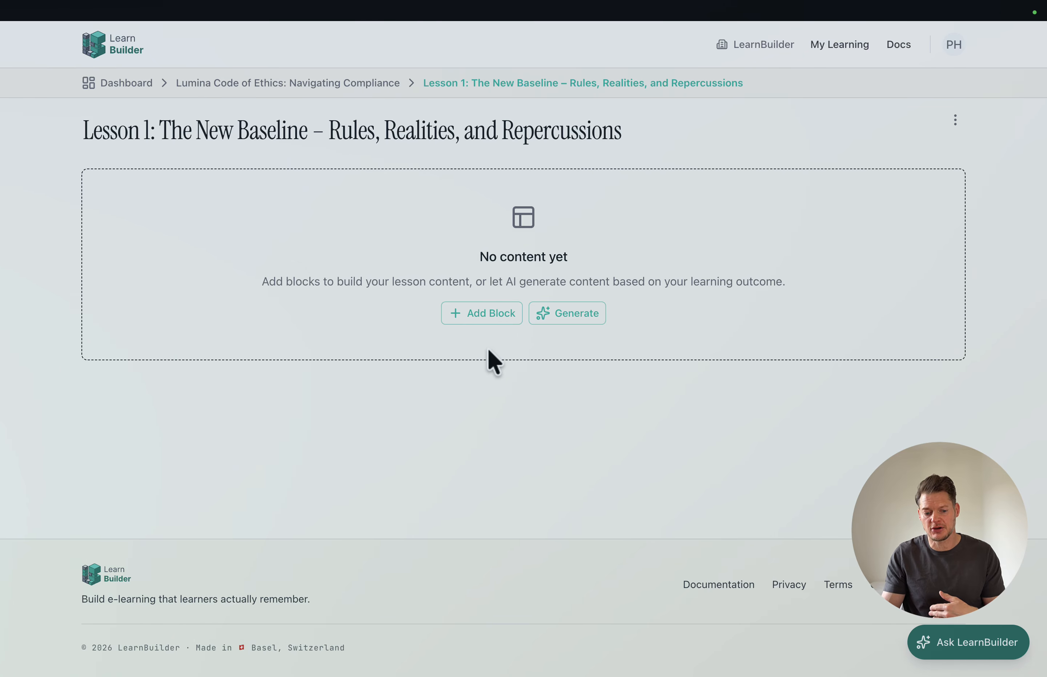
left_click(562, 318)
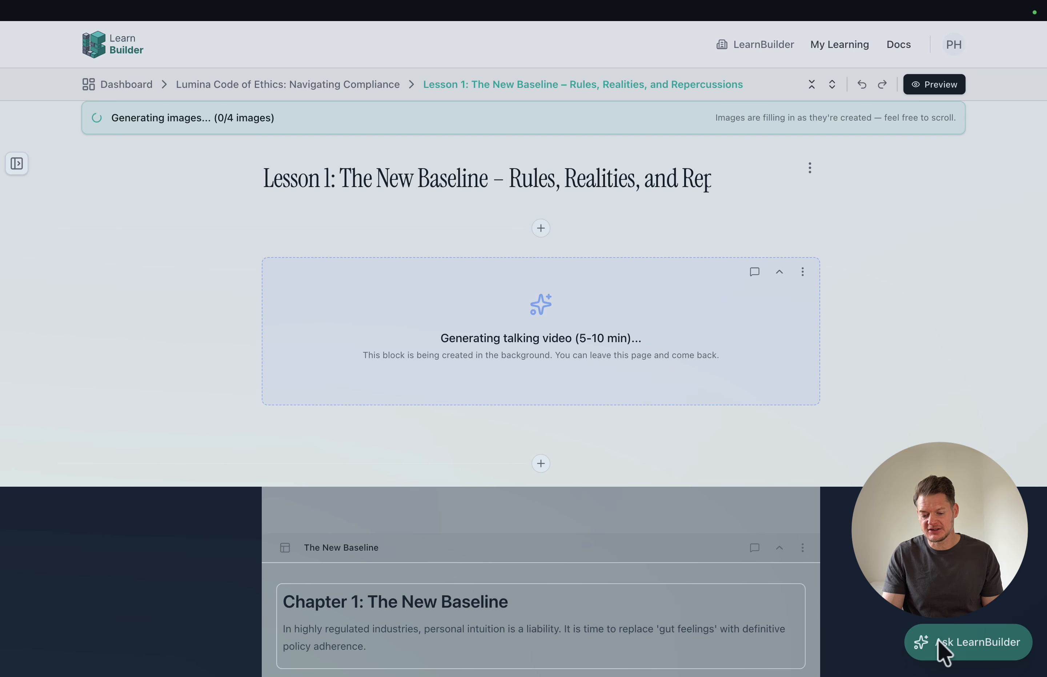
- Ask the LearnBuilder Assistant "What is the interactive slideshow?", read the answer and close the assistant
left_click(990, 644)
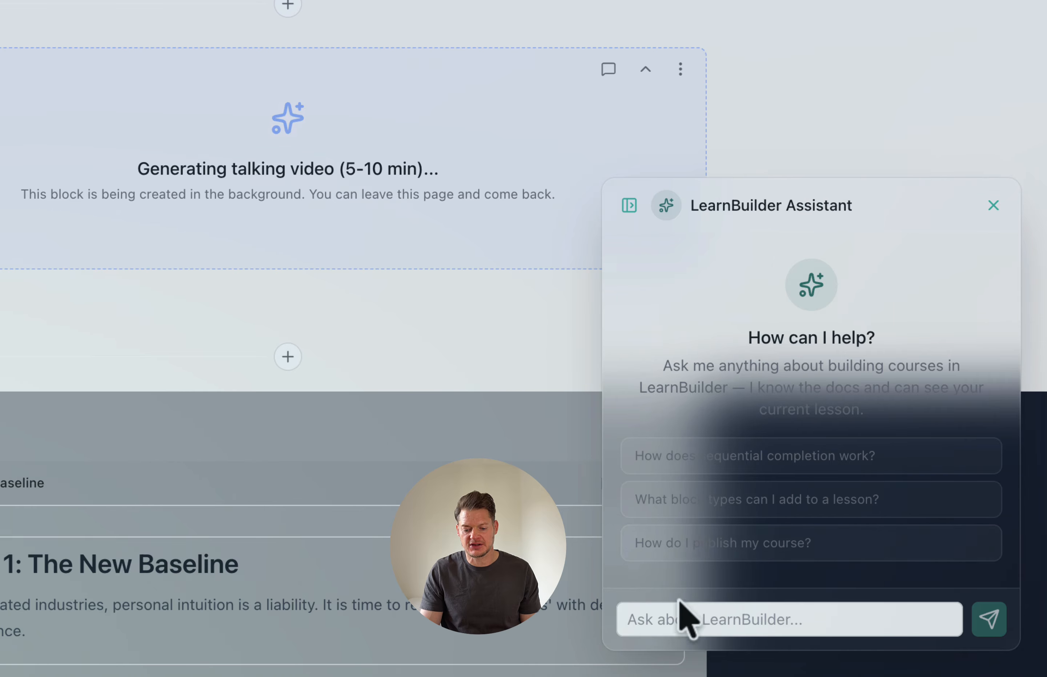
left_click(676, 614)
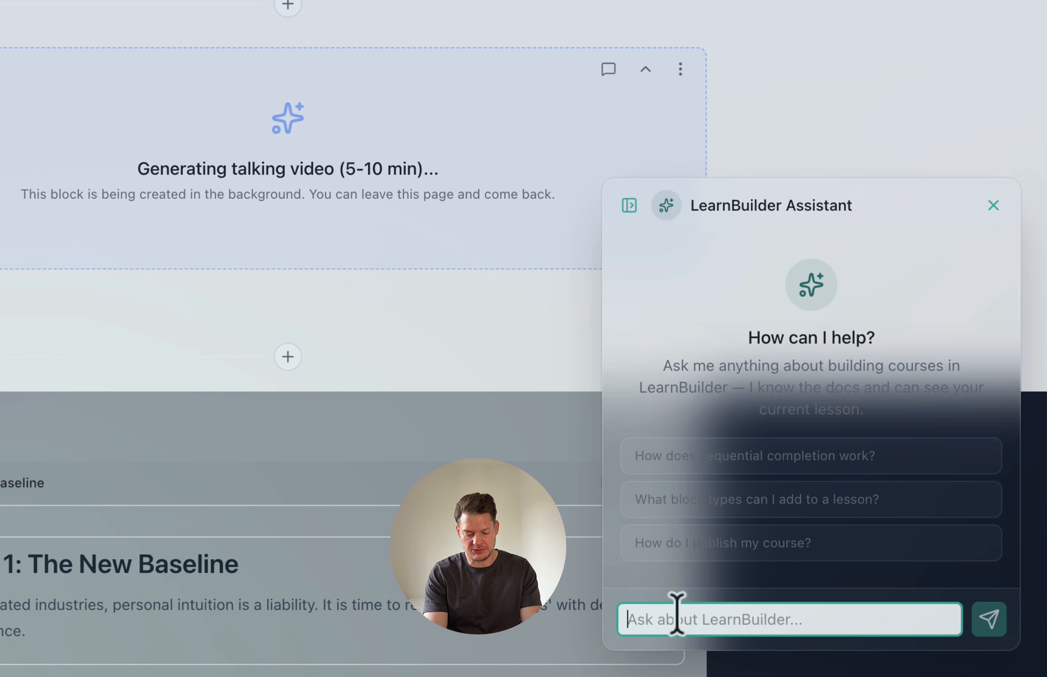
type("What")
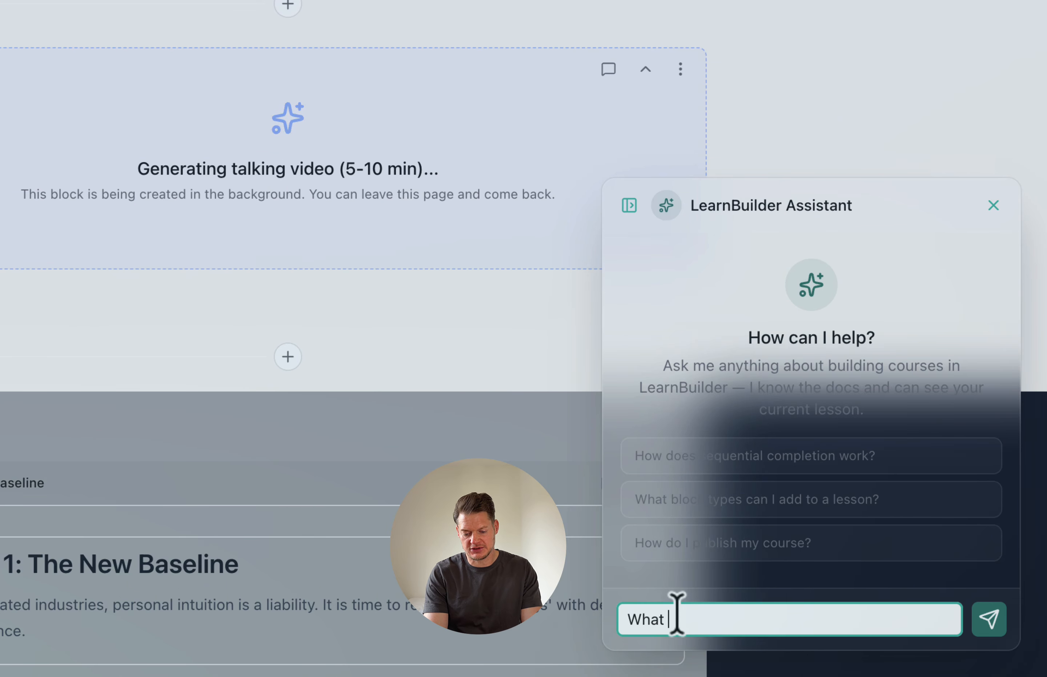
type(" is the interac")
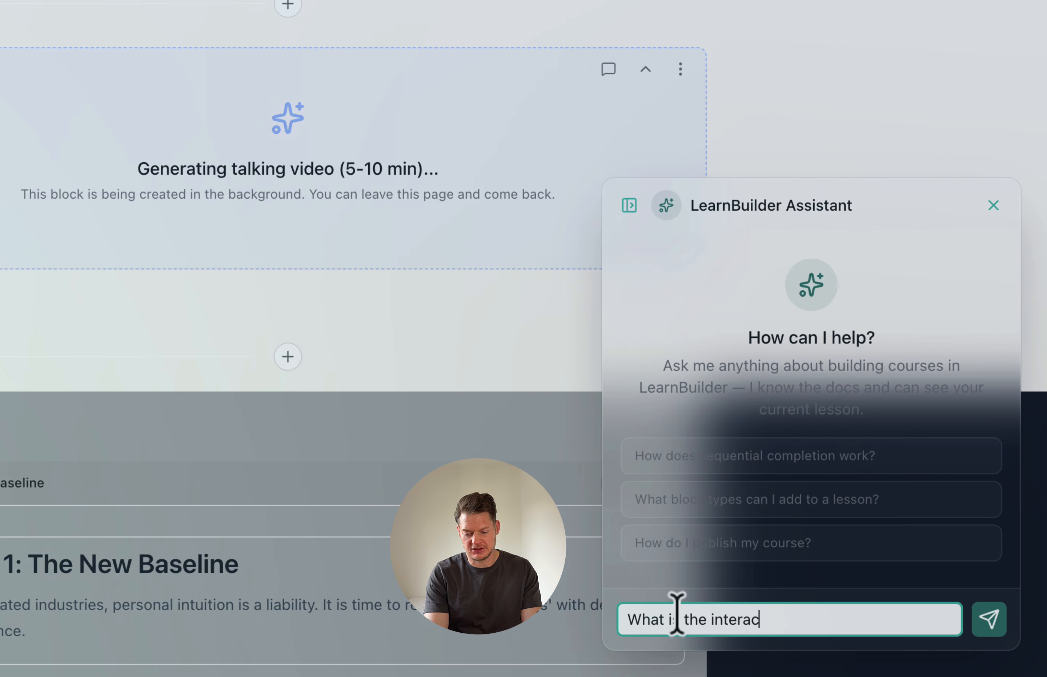
type("tive slied")
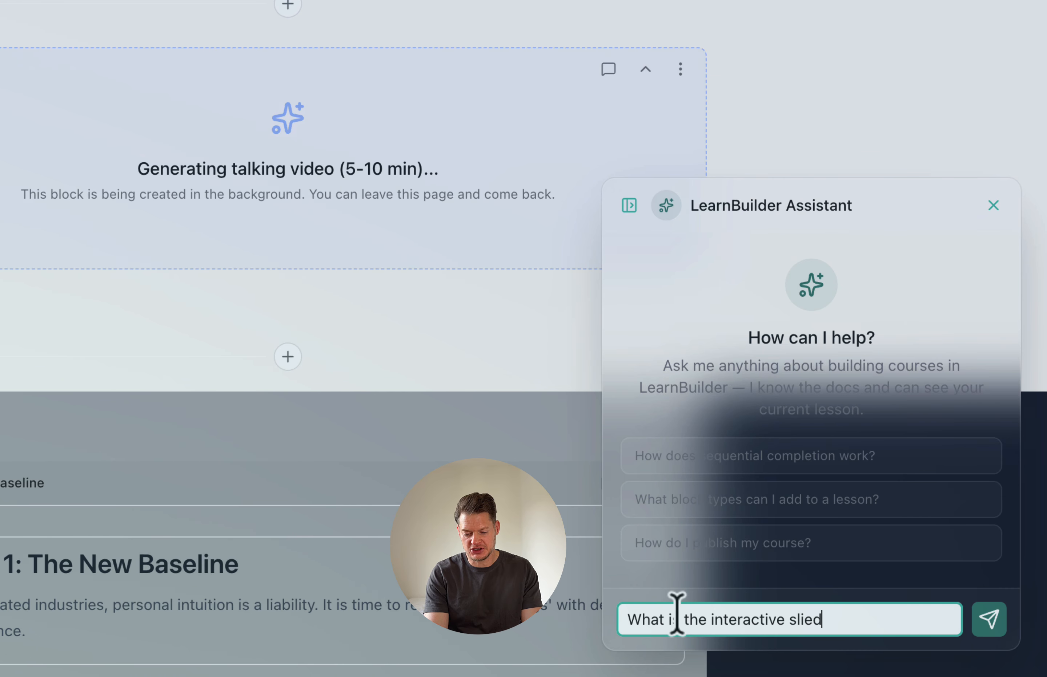
key("BackSpace")
key("BackSpace")
type("deshow?")
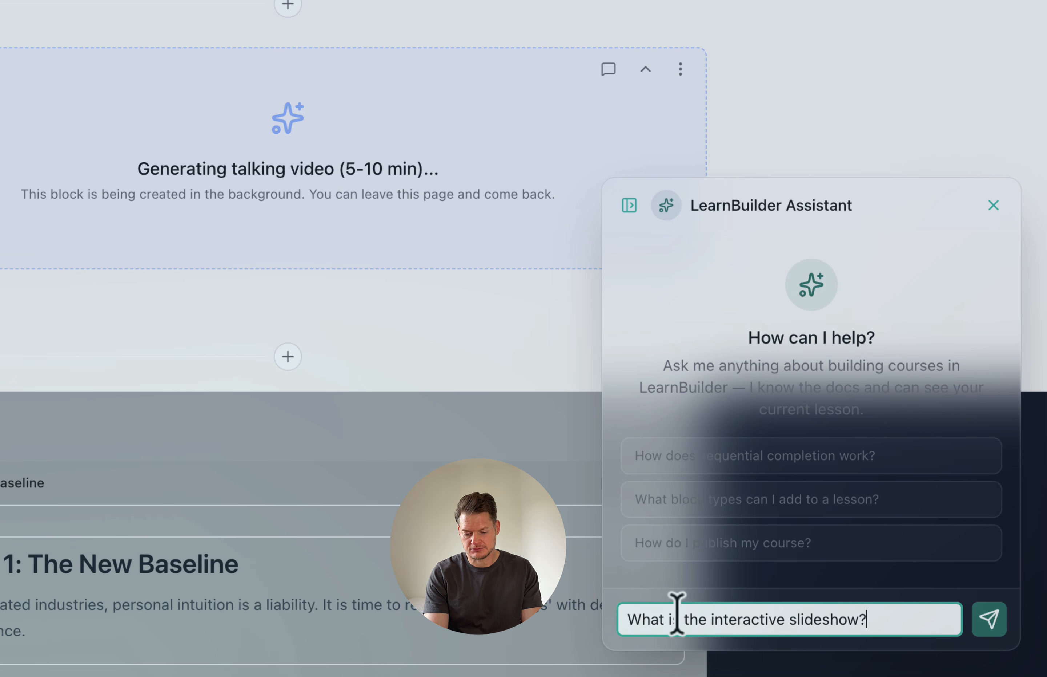
key("Return")
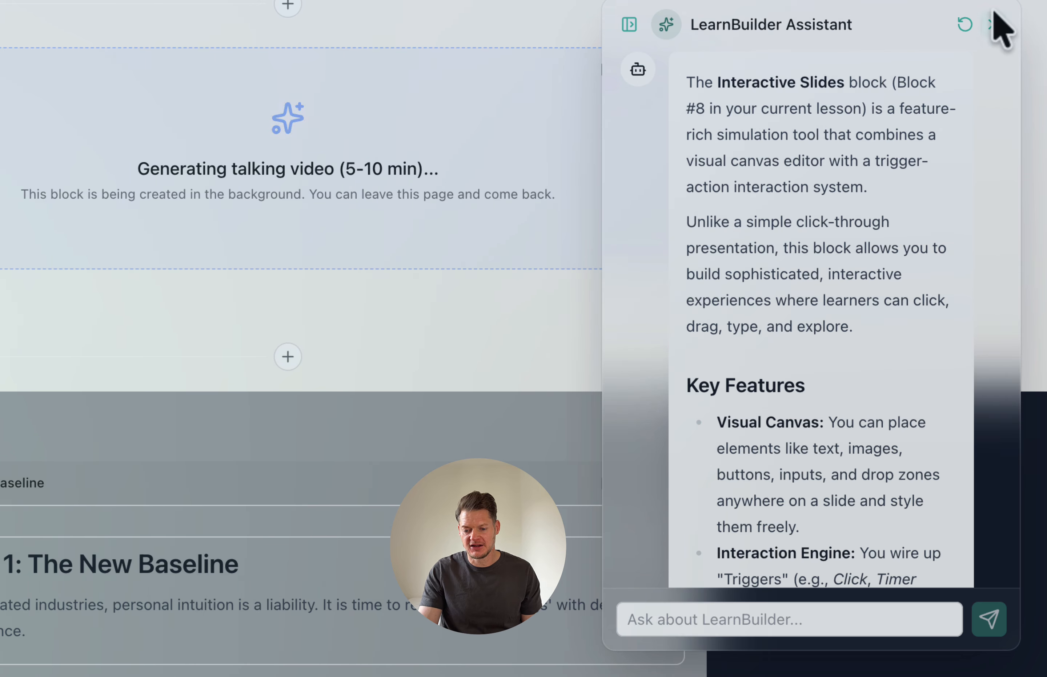
left_click(992, 25)
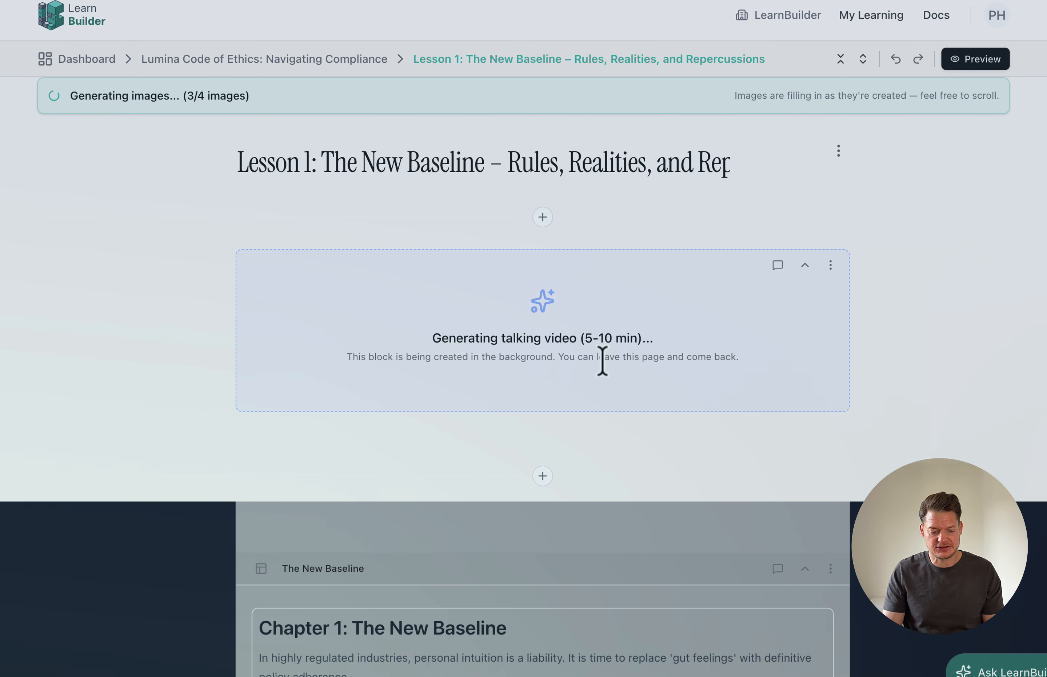
- In the Explore the Principles image, move the Patient Safety hotspot onto the vial, Transparent Partnerships onto the papers and Information Protection onto the hard drive
scroll(602, 361, "down", 7)
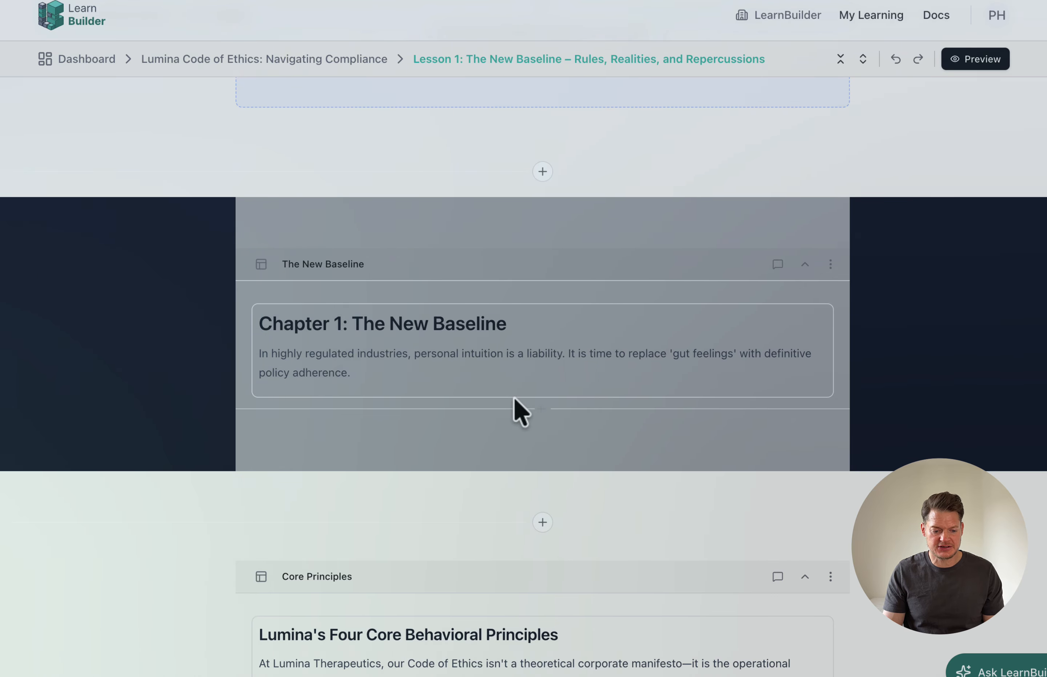
scroll(514, 401, "down", 1)
scroll(514, 398, "down", 10)
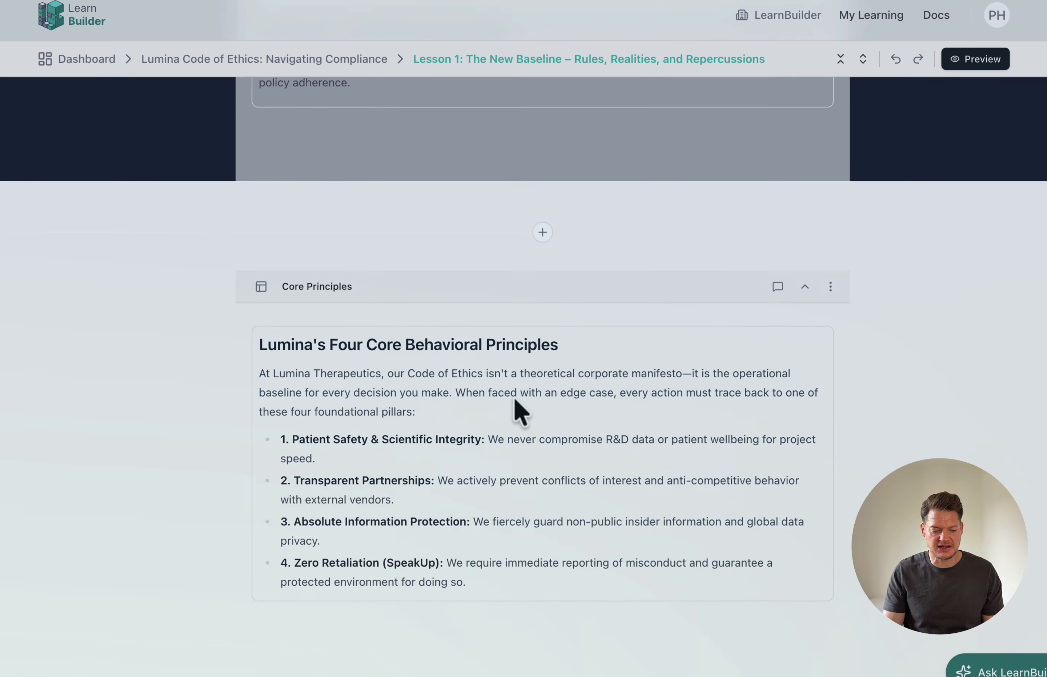
scroll(513, 400, "down", 16)
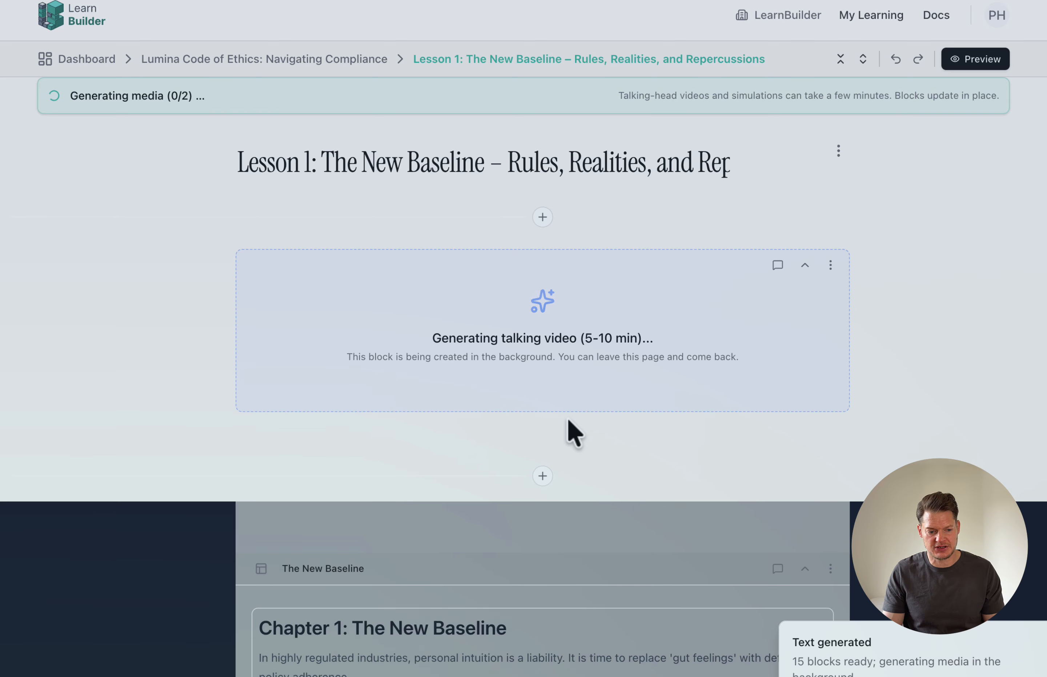
scroll(572, 433, "down", 20)
scroll(571, 434, "down", 17)
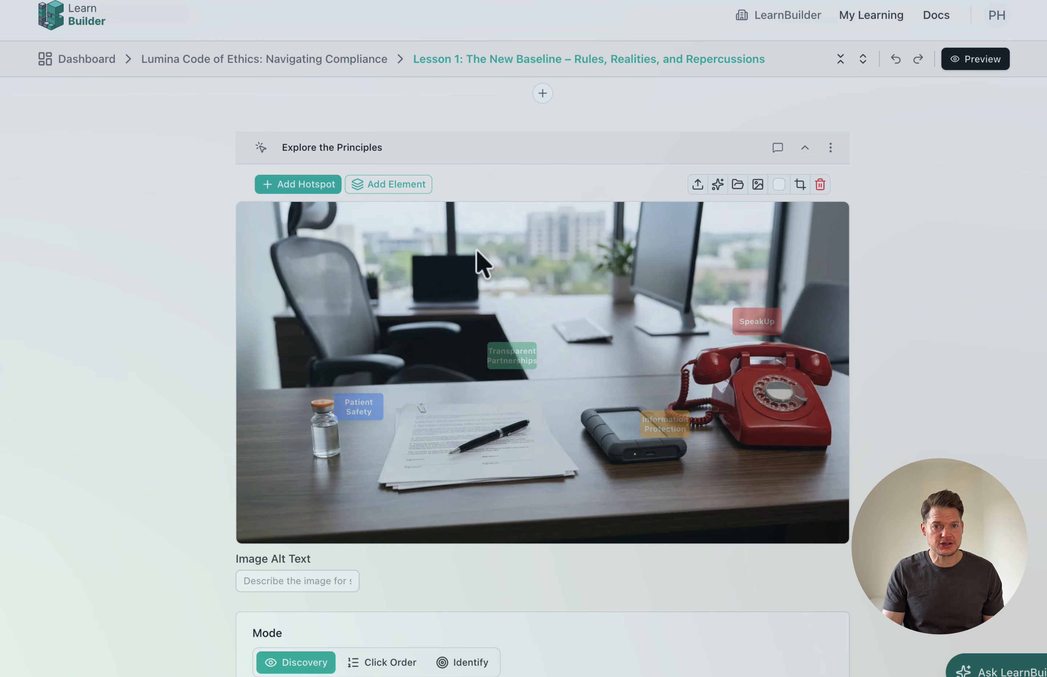
left_click(361, 401)
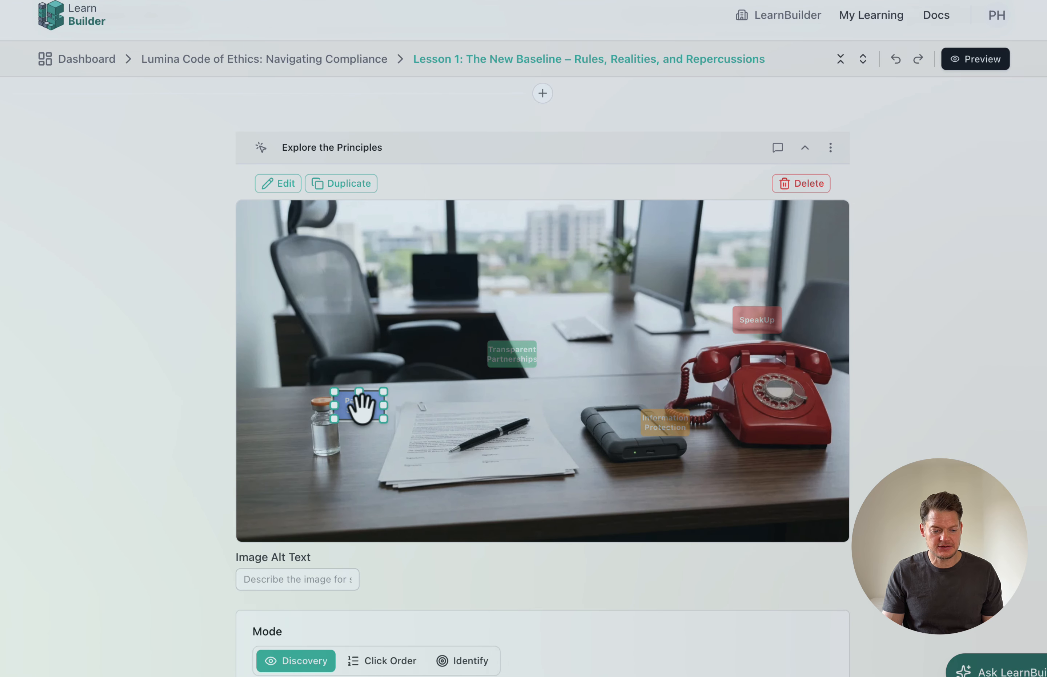
left_click_drag(361, 409, 334, 433)
left_click_drag(497, 362, 472, 424)
left_click_drag(662, 423, 657, 430)
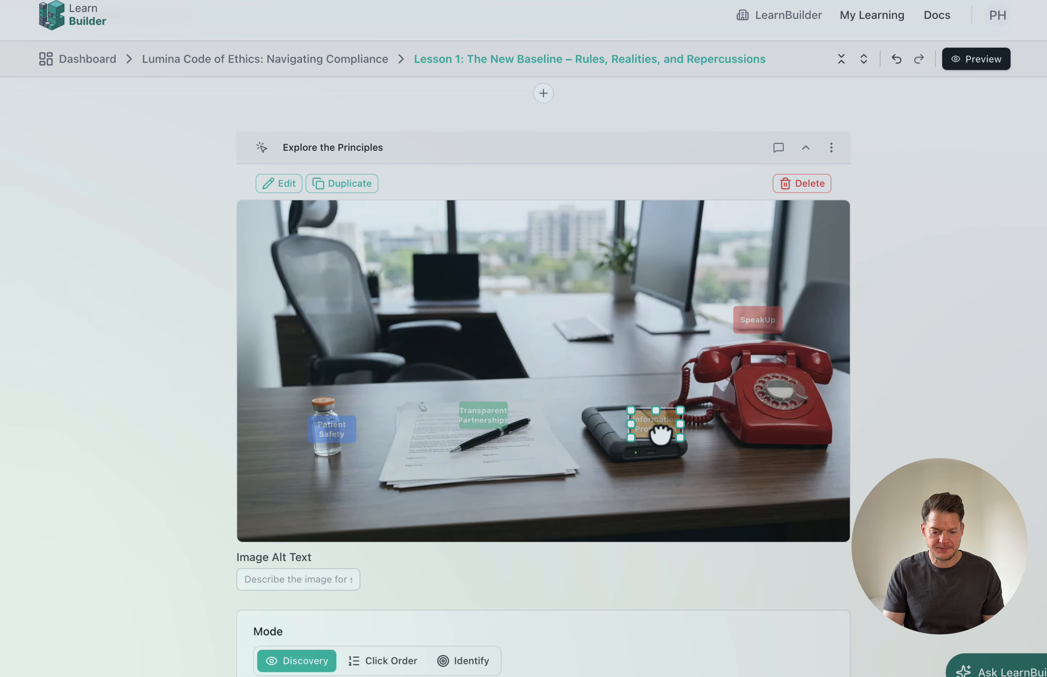
- Set the Explore the Principles block's mode to Click Order and review the lesson through the Intent vs. Compliance block
scroll(657, 429, "down", 9)
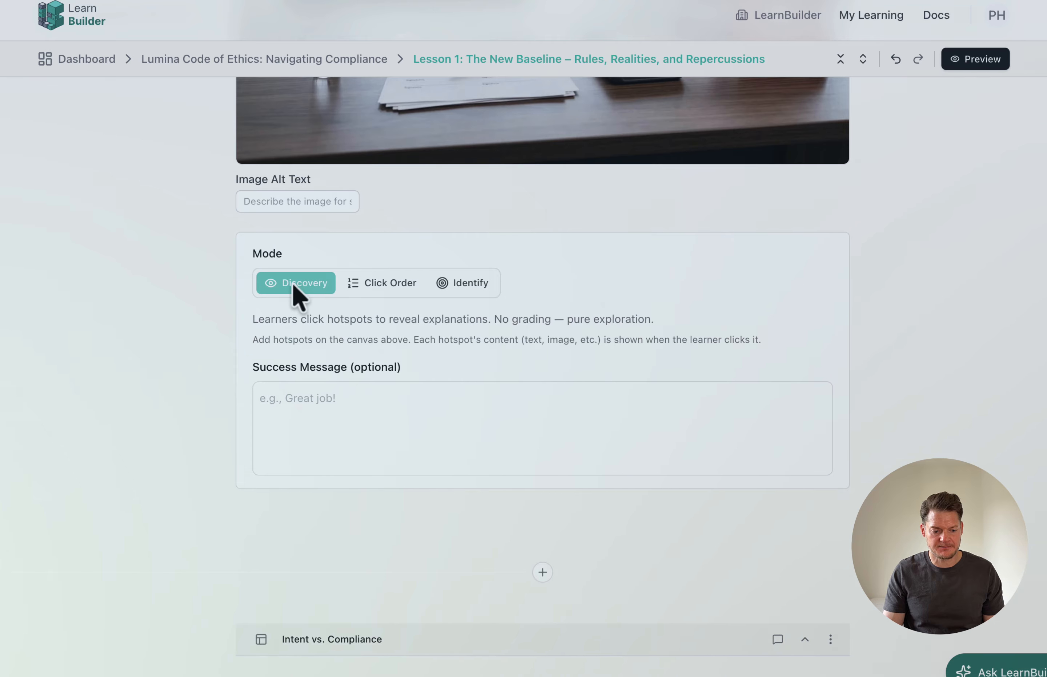
left_click(365, 285)
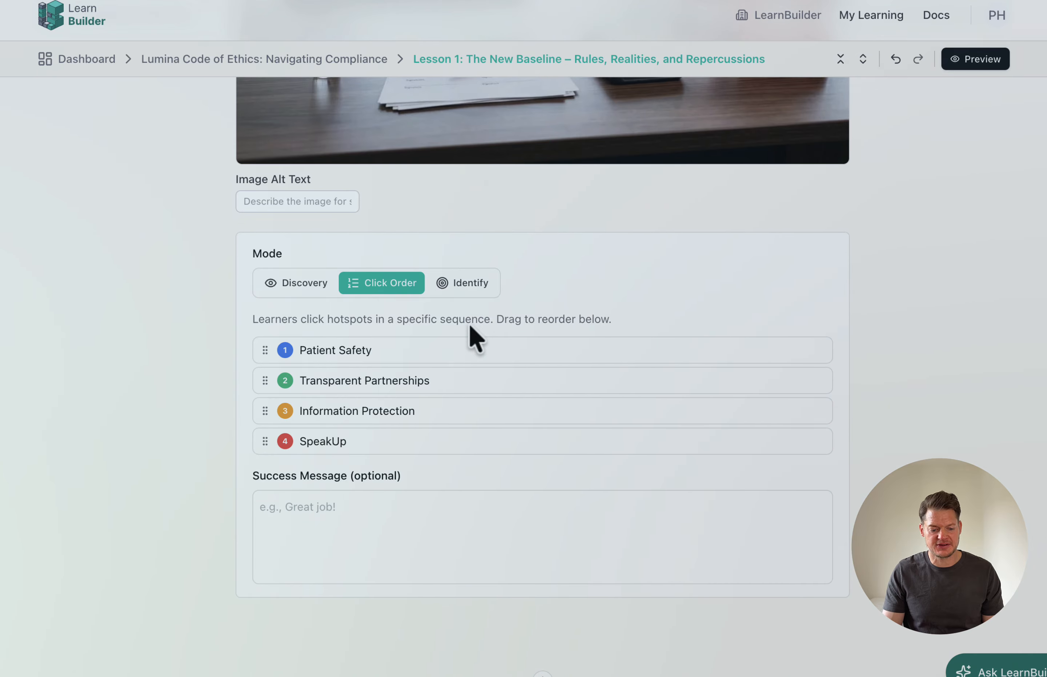
scroll(468, 322, "up", 12)
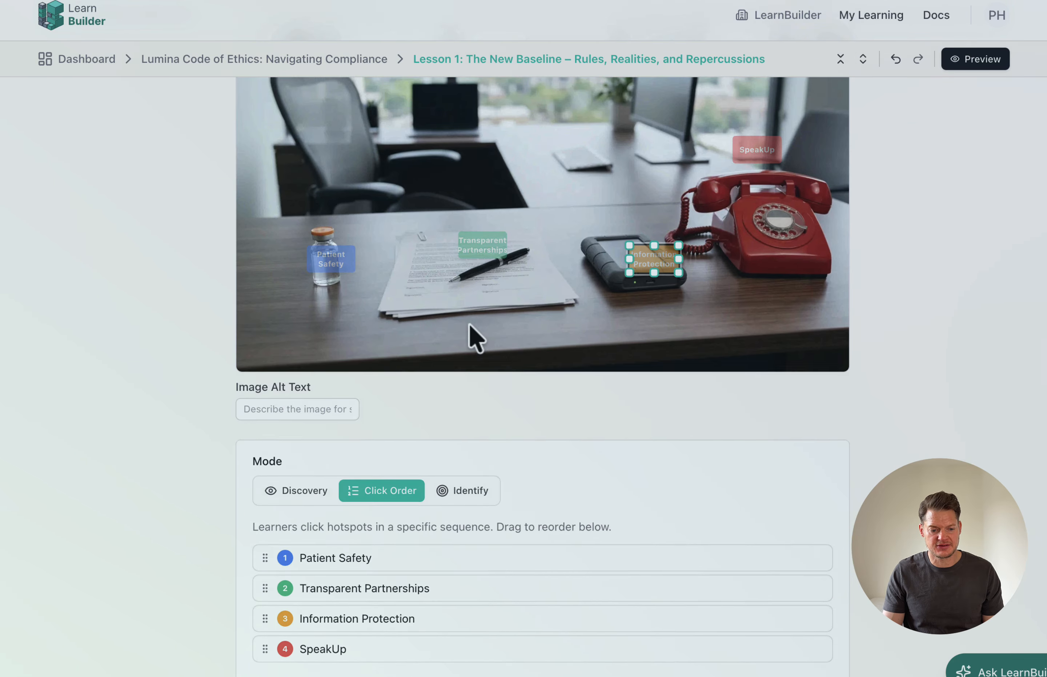
scroll(468, 325, "up", 6)
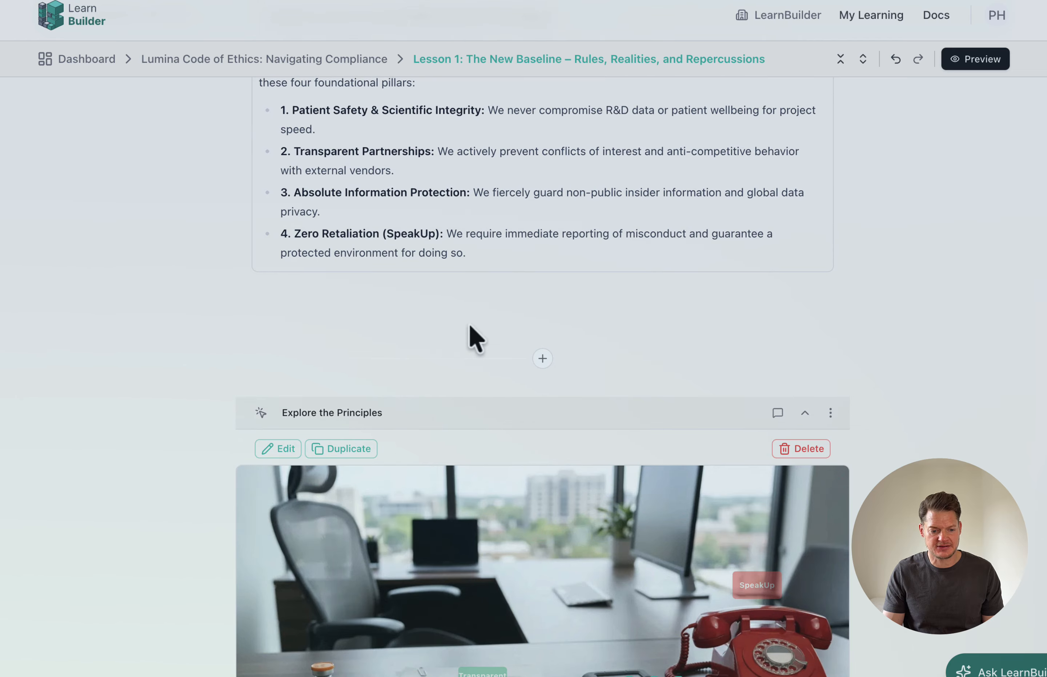
scroll(468, 322, "down", 15)
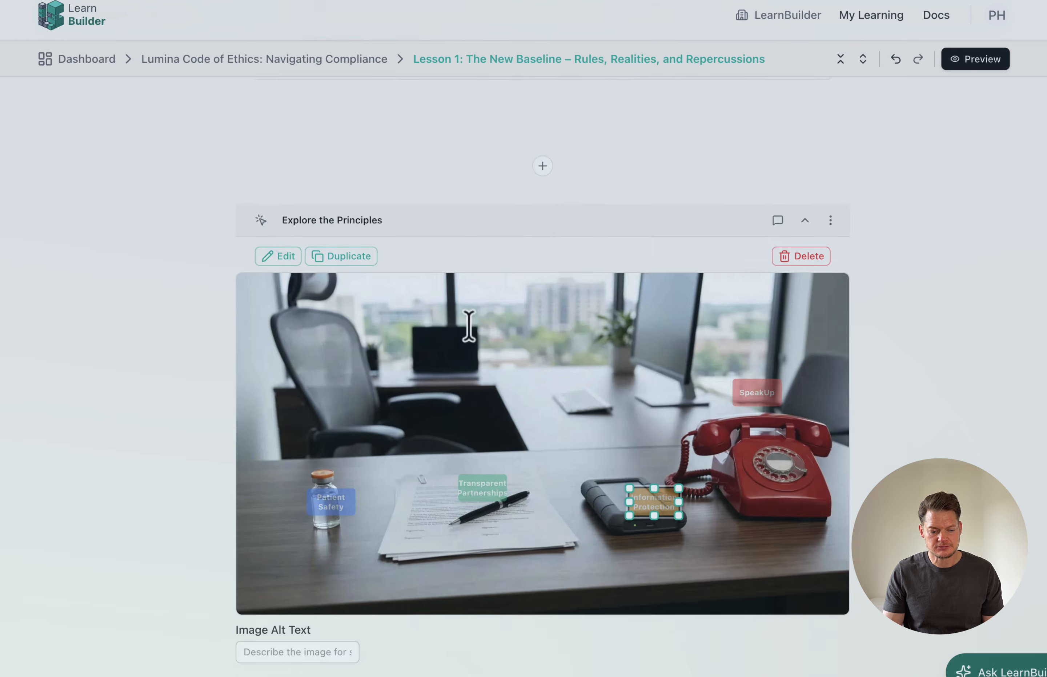
scroll(468, 323, "down", 12)
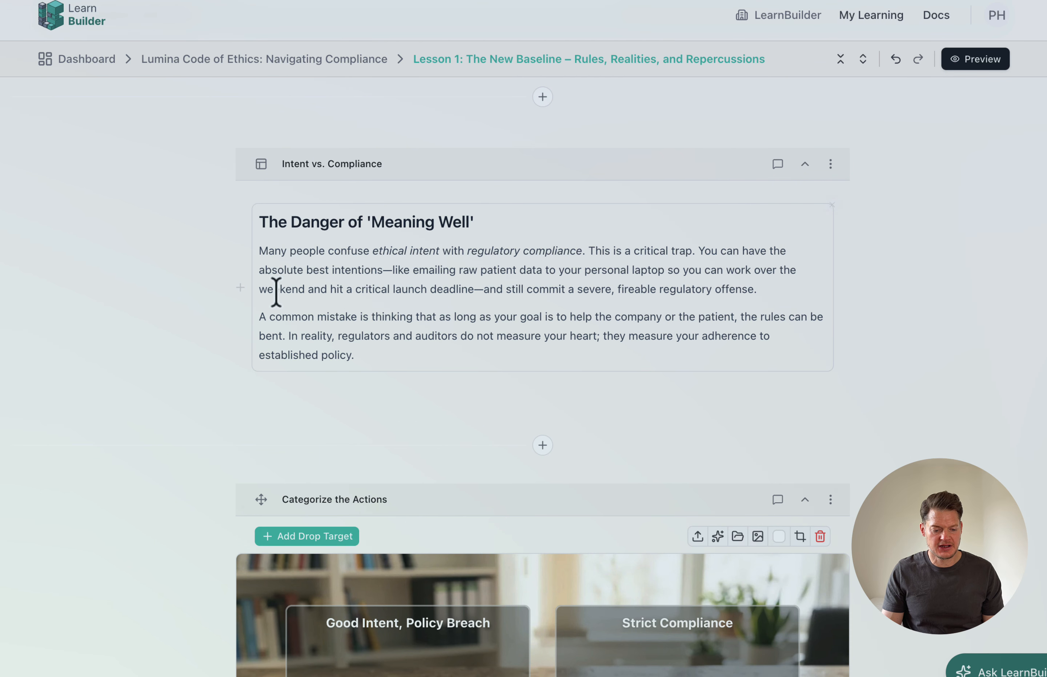
- Review the Categorize the Actions block with its drop targets and drag items, and the interactive simulation block below it
scroll(273, 292, "down", 5)
scroll(276, 291, "down", 5)
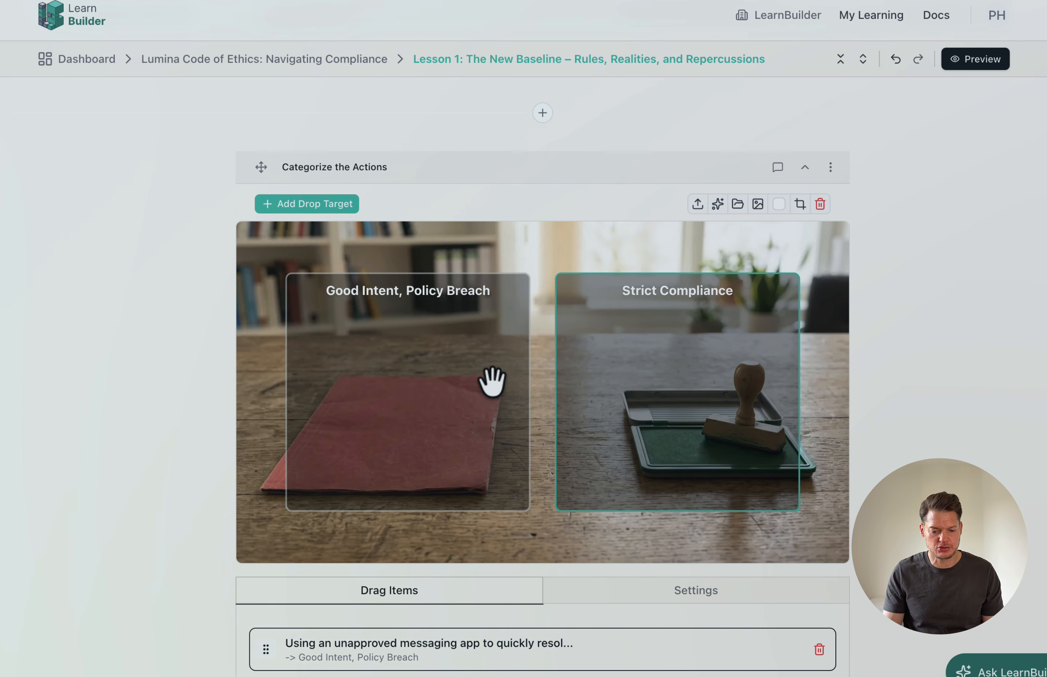
scroll(625, 351, "down", 6)
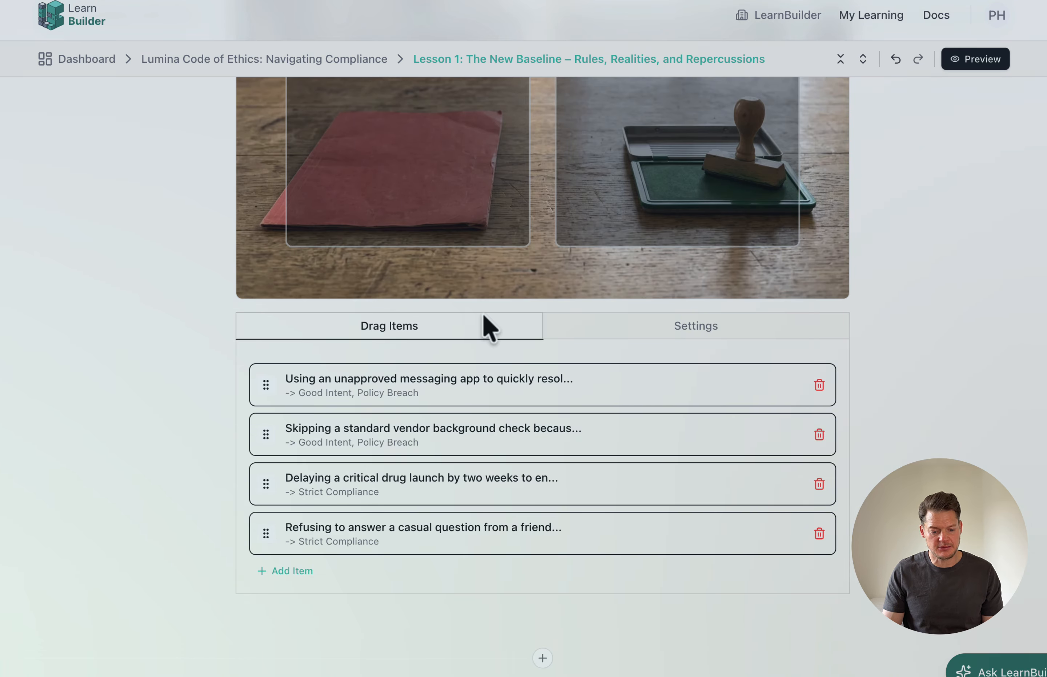
scroll(488, 327, "down", 15)
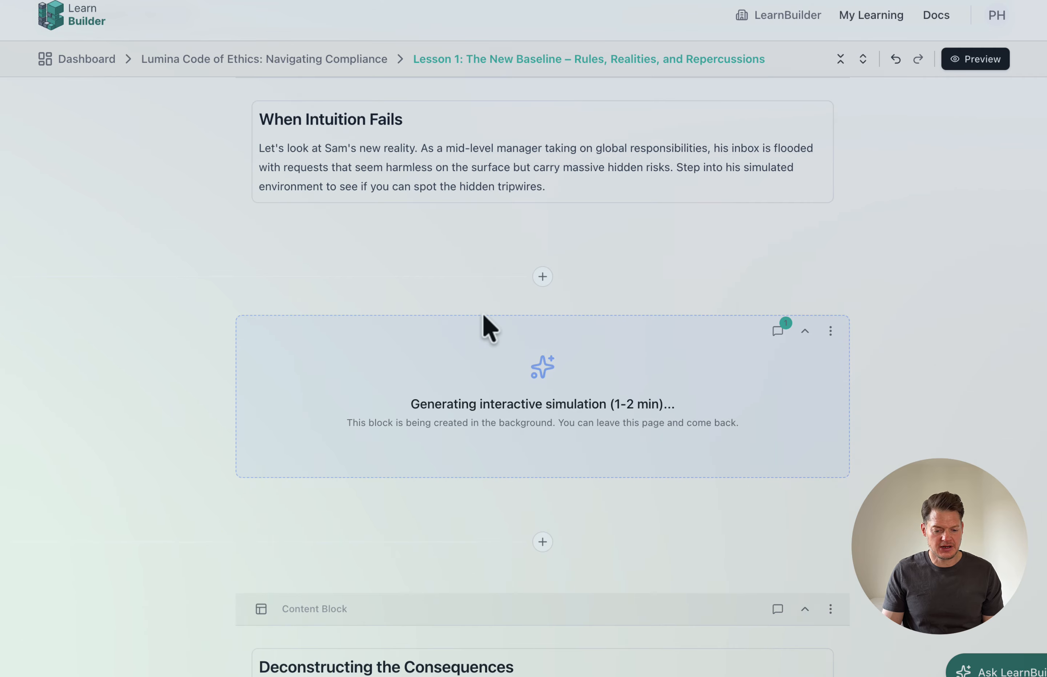
scroll(609, 435, "down", 1)
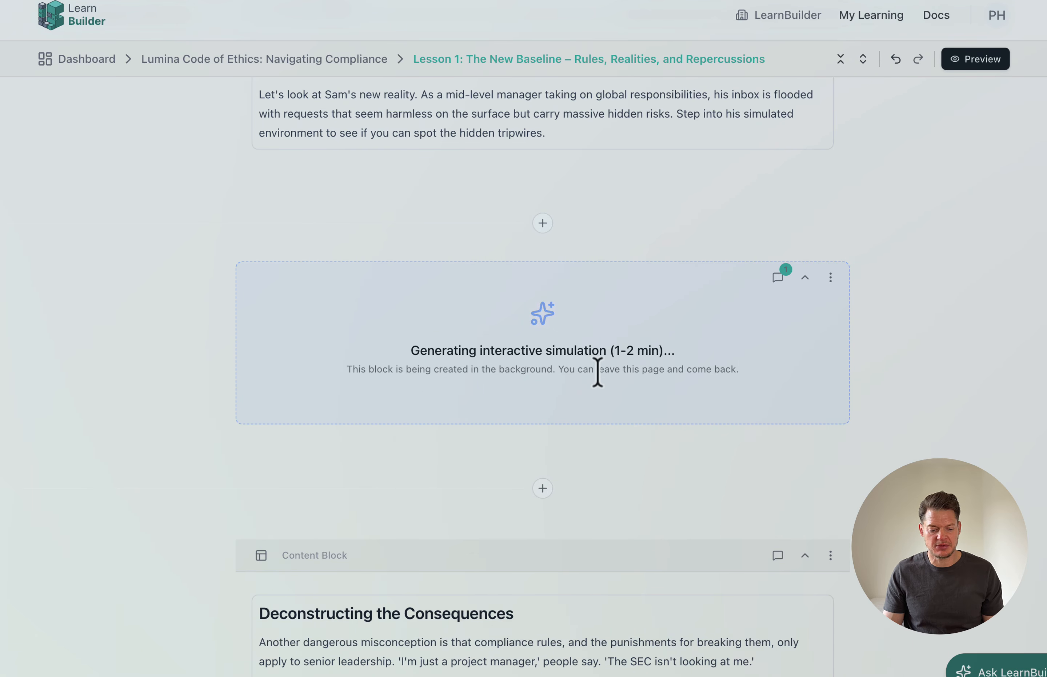
- In the Advise Sam scene, point the speech bubble's tail at Sam's mouth and place the bubble close beside his head
scroll(597, 373, "down", 10)
scroll(597, 373, "down", 2)
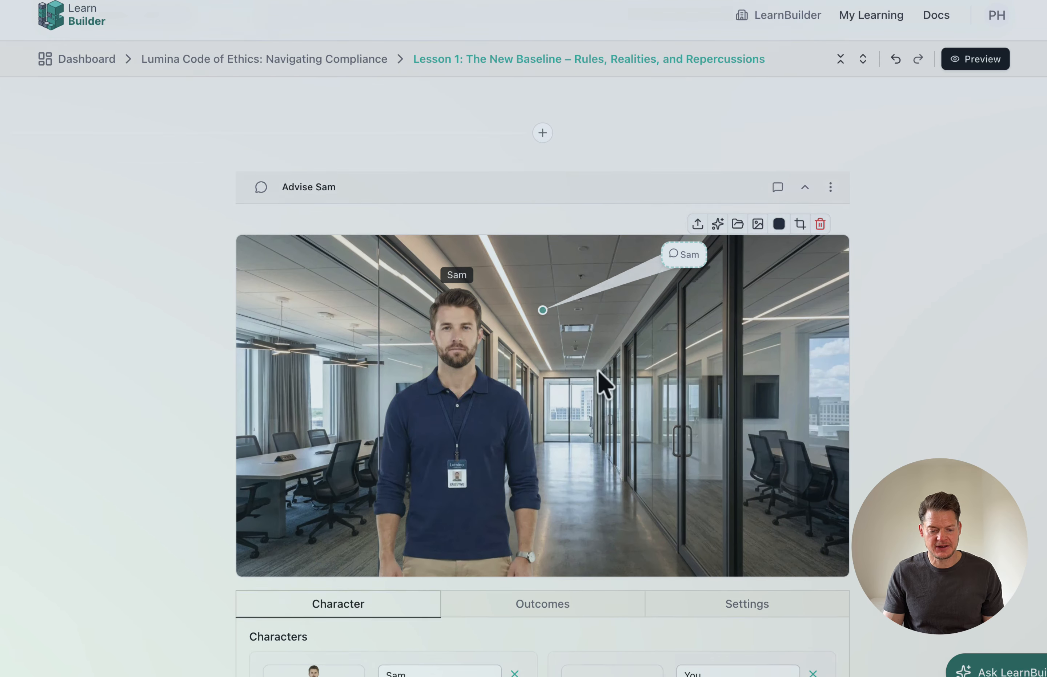
left_click_drag(544, 289, 476, 331)
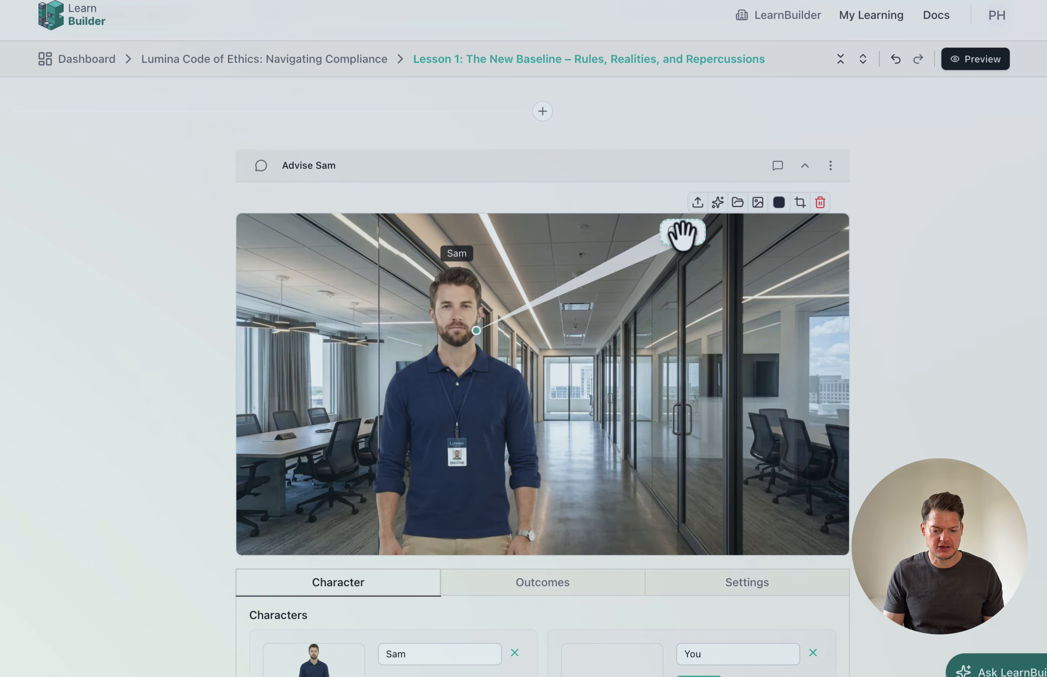
left_click_drag(682, 233, 554, 316)
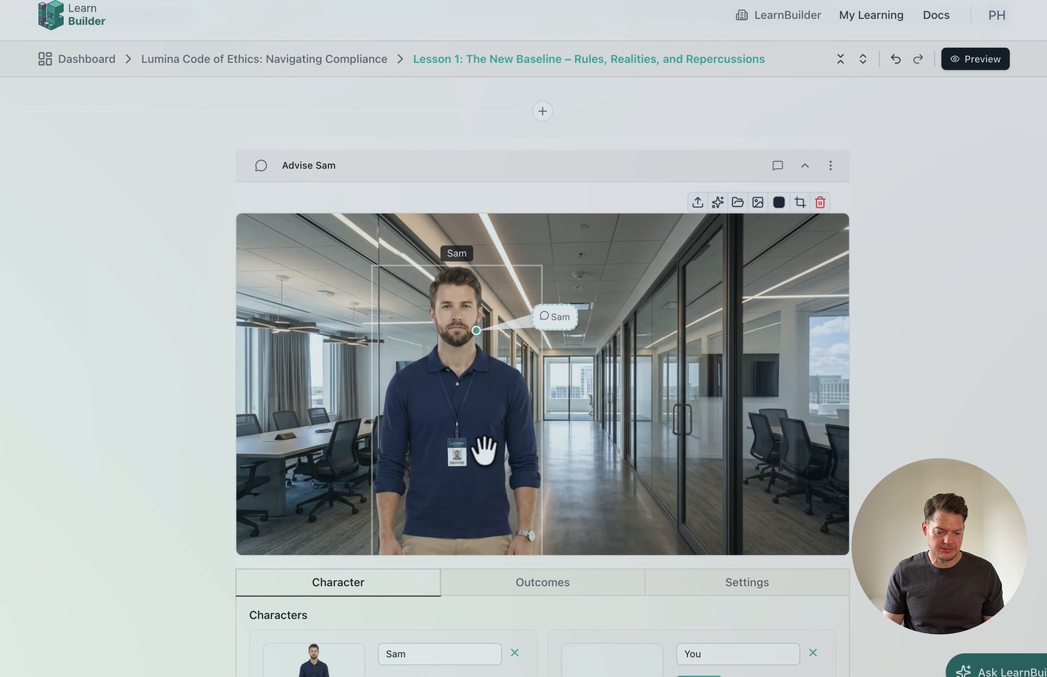
- Go through Sam's emotion variants in the enlarged avatar view up to Angry, and close the view
scroll(425, 419, "down", 5)
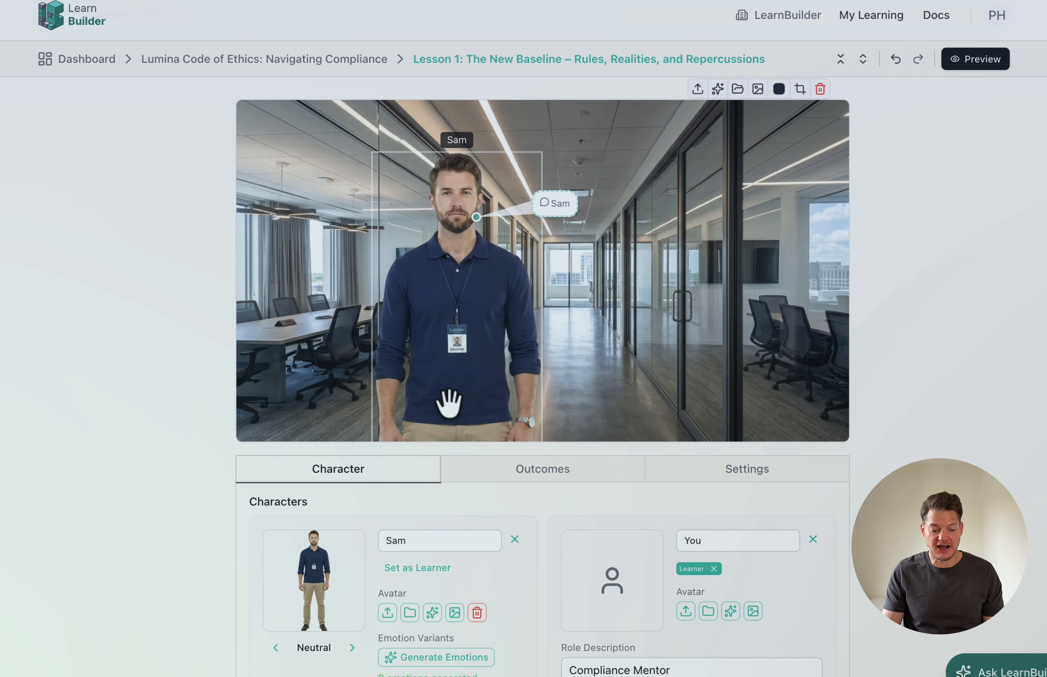
scroll(466, 514, "down", 7)
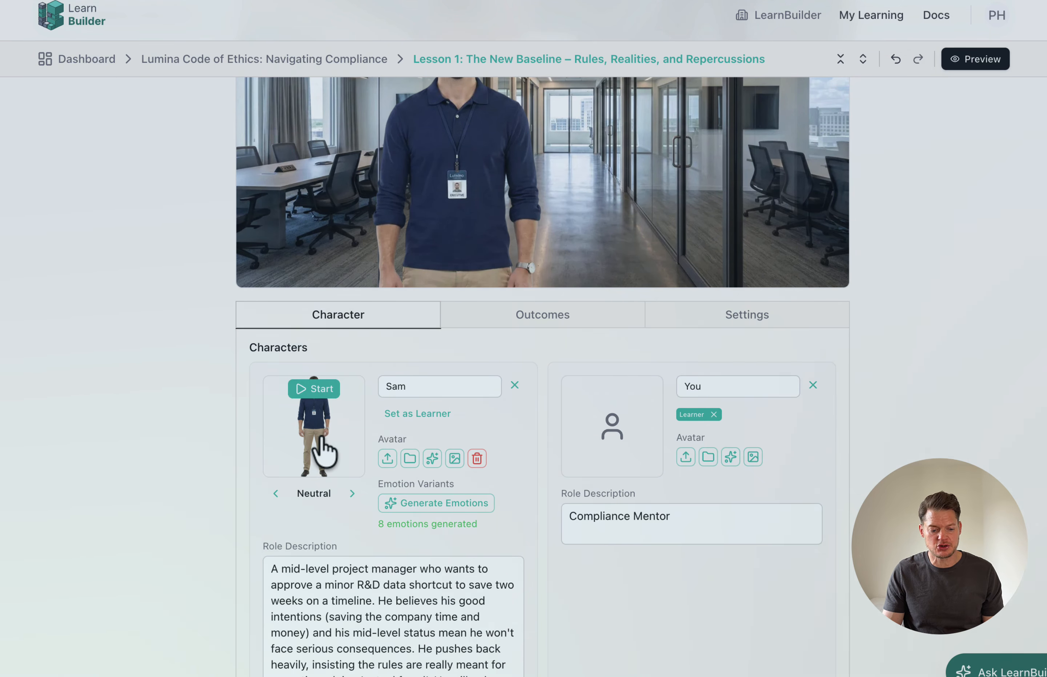
left_click(323, 455)
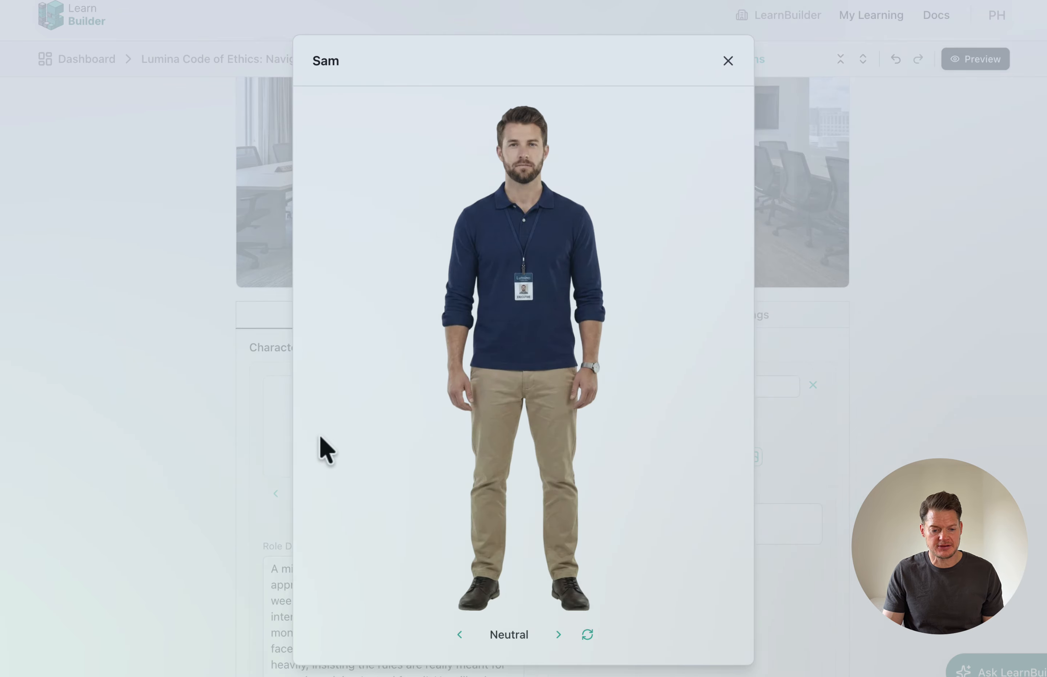
left_click(558, 634)
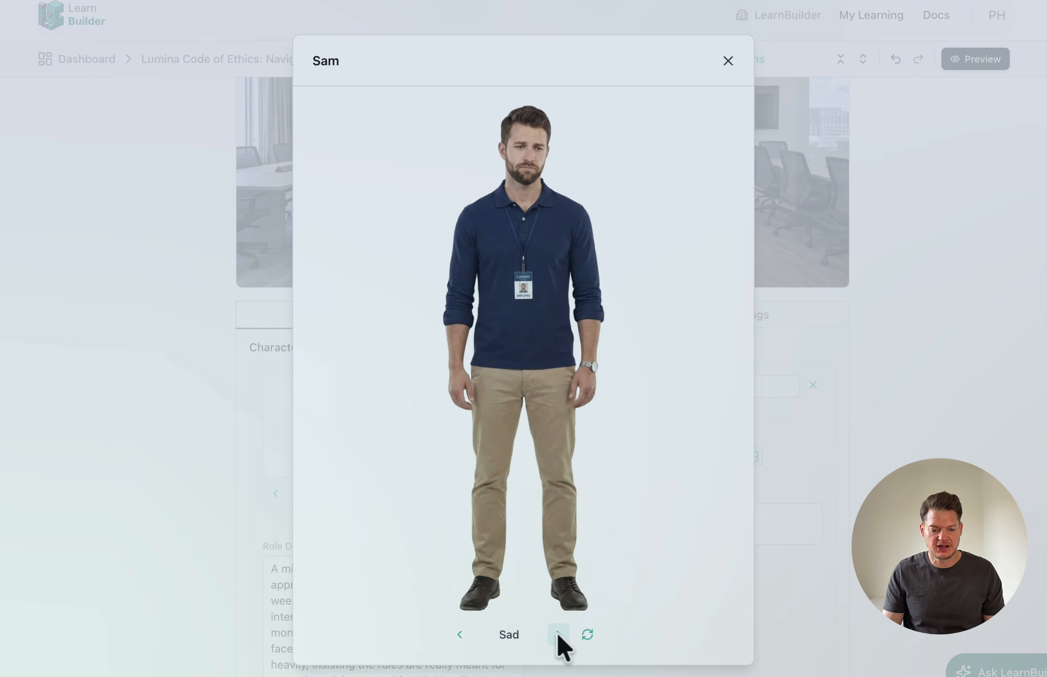
left_click(558, 634)
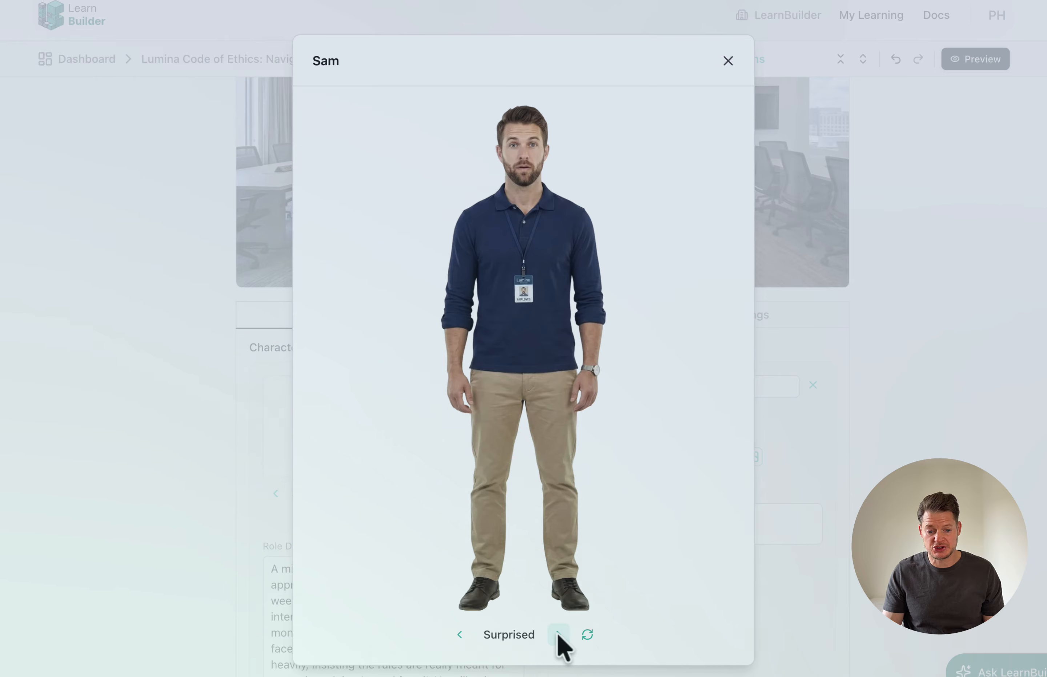
left_click(558, 634)
left_click(558, 634)
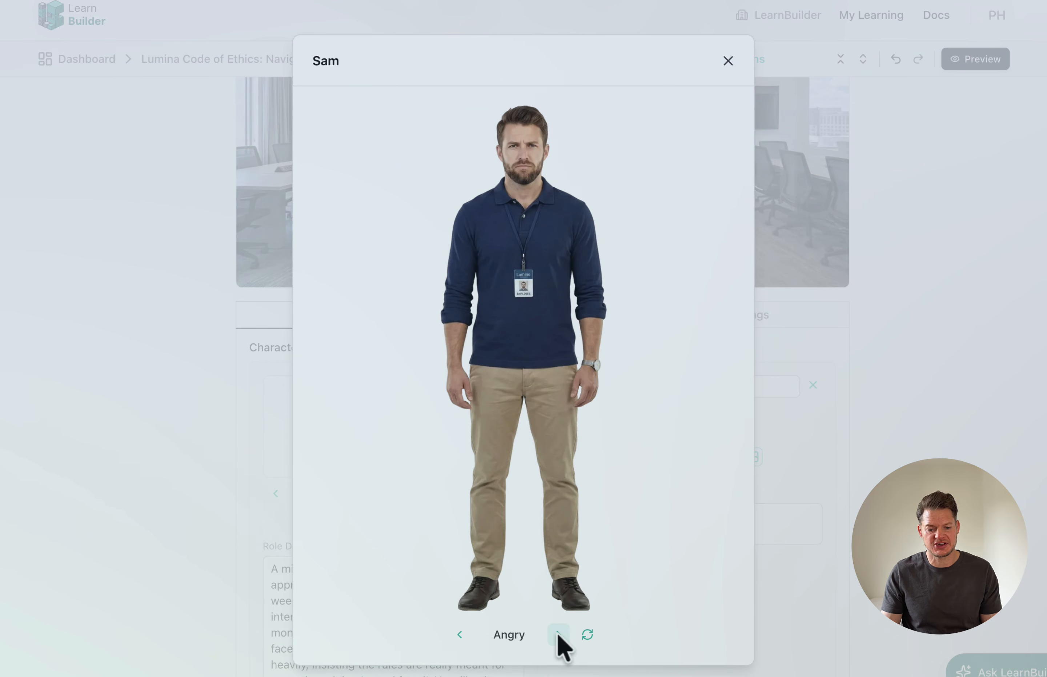
left_click(728, 62)
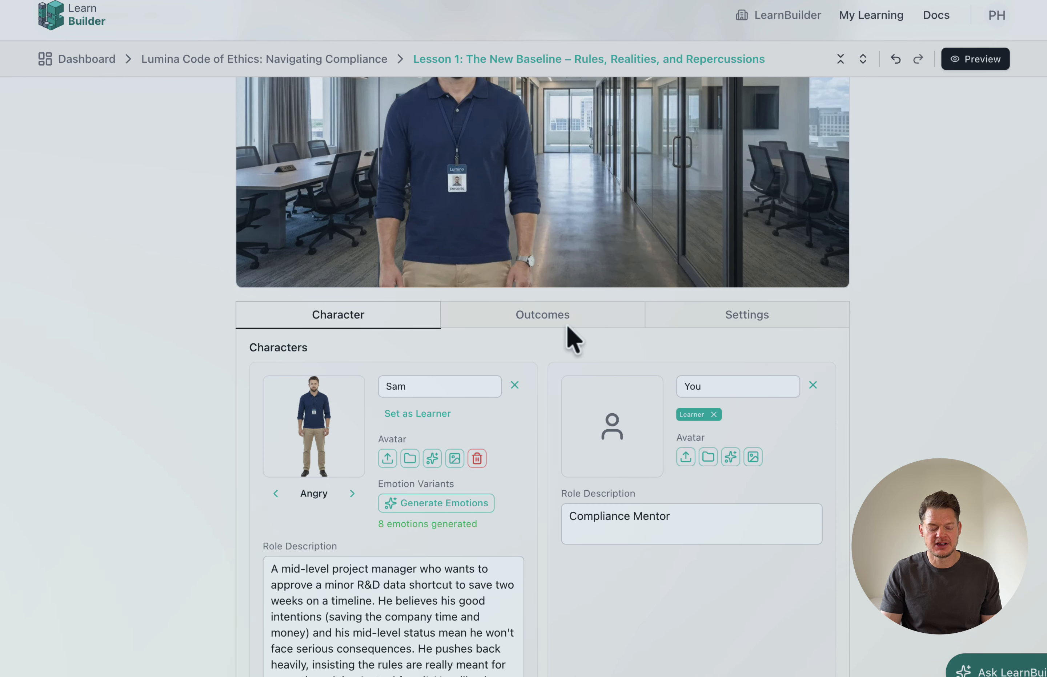
- Read the role descriptions of Sam and the learner character in the Advise Sam block
scroll(567, 337, "down", 3)
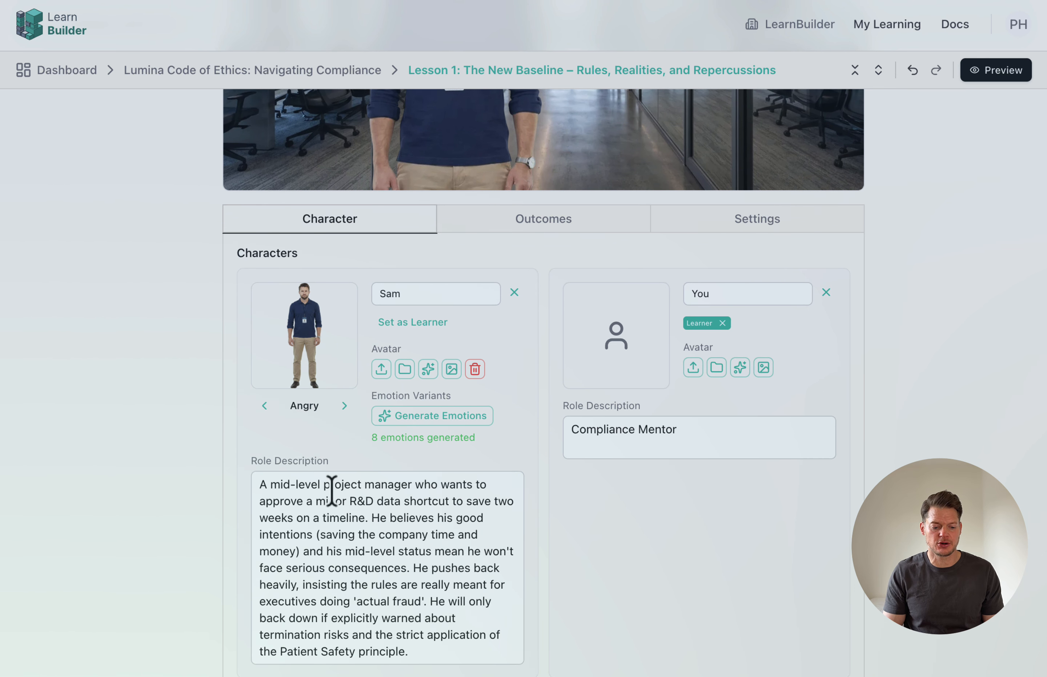
scroll(308, 519, "down", 1)
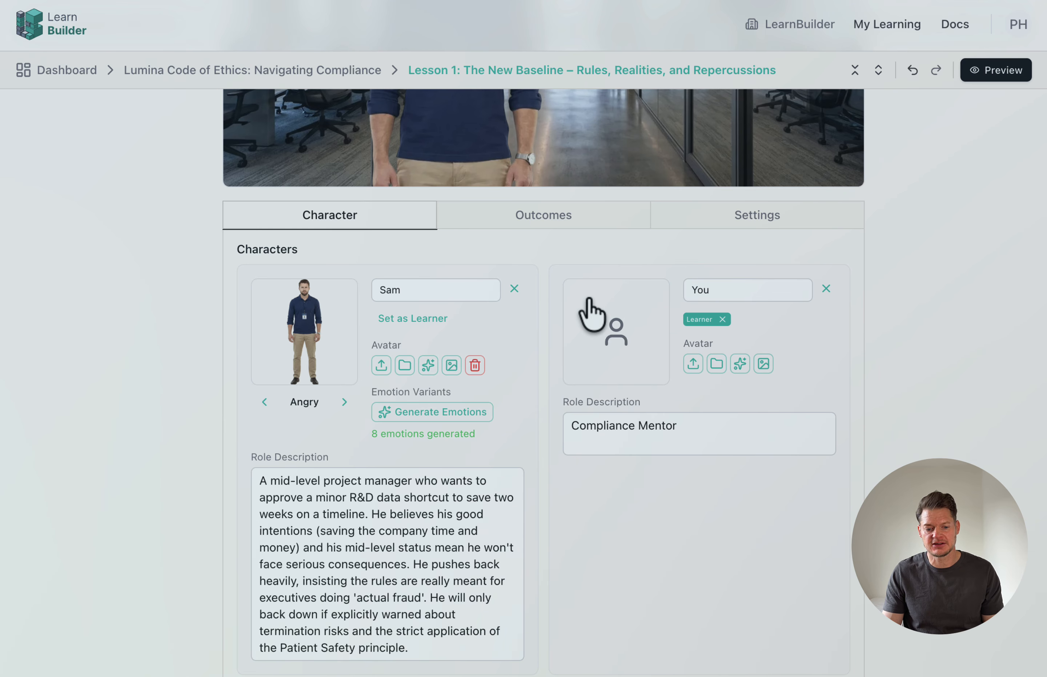
scroll(592, 314, "down", 15)
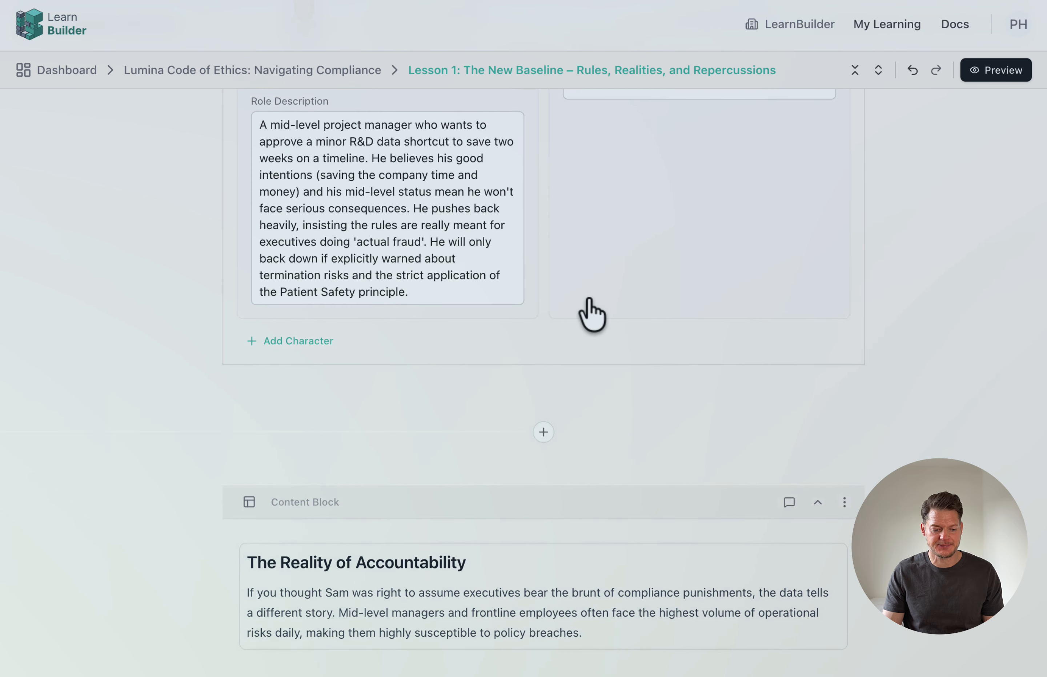
- Try the Stacked Bar graph type on the Disciplinary Actions chart and return it to Horizontal Bar
scroll(592, 313, "down", 8)
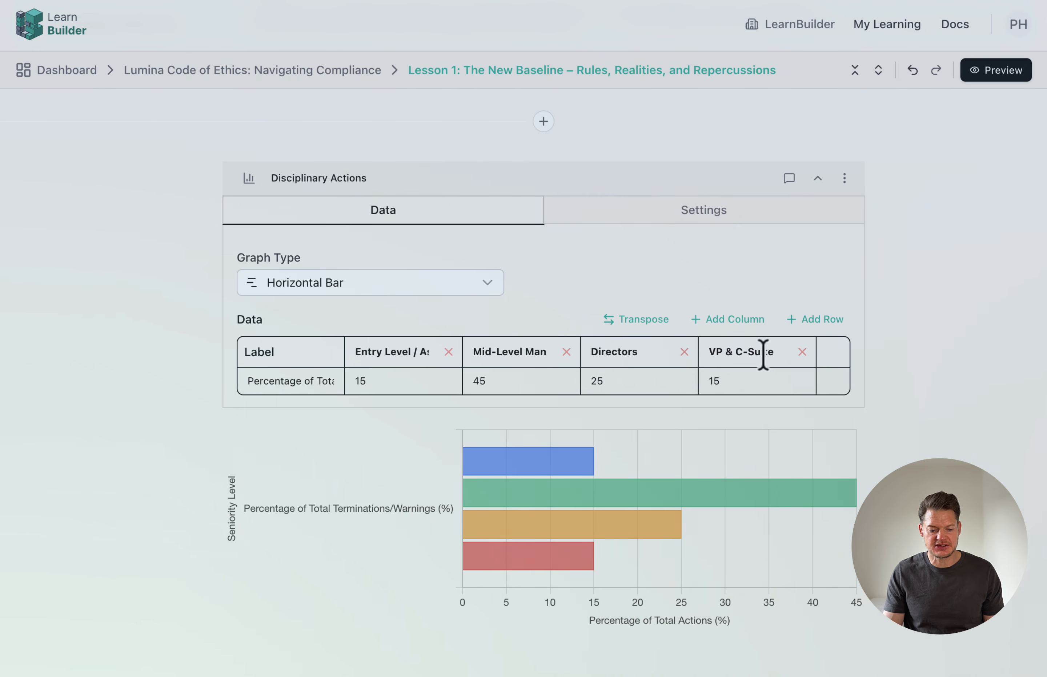
left_click(485, 283)
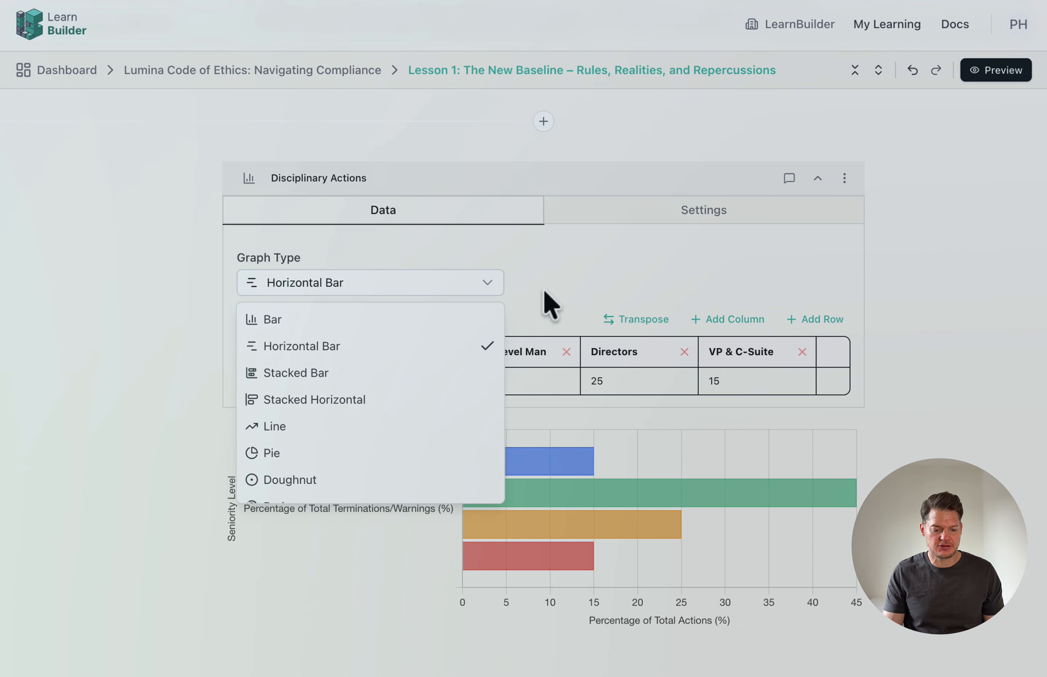
left_click(411, 374)
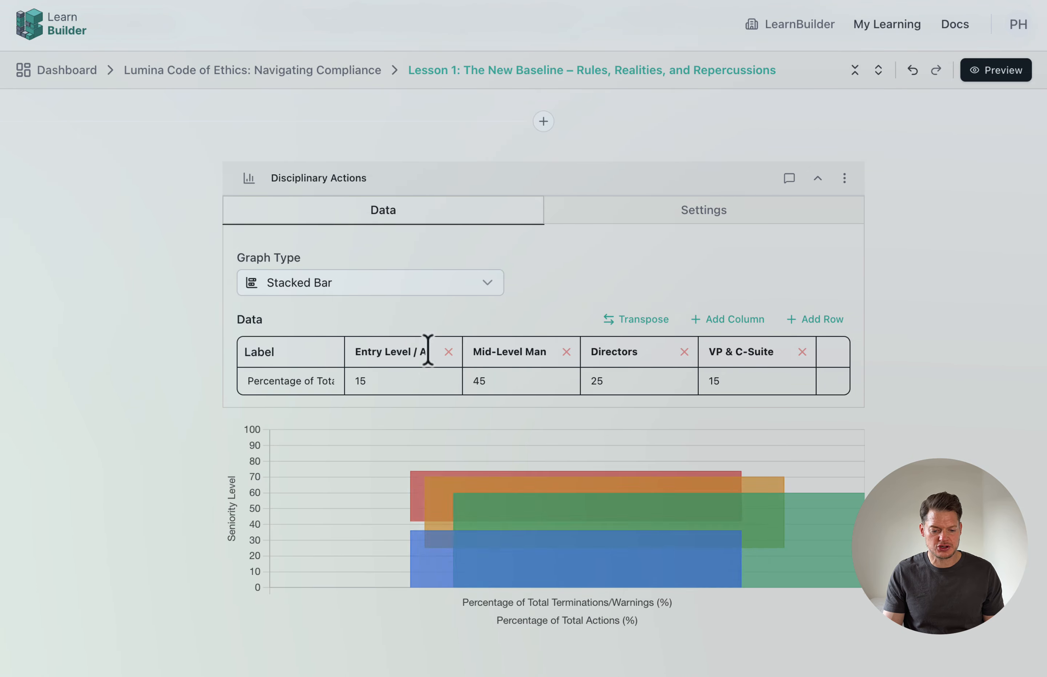
left_click(421, 282)
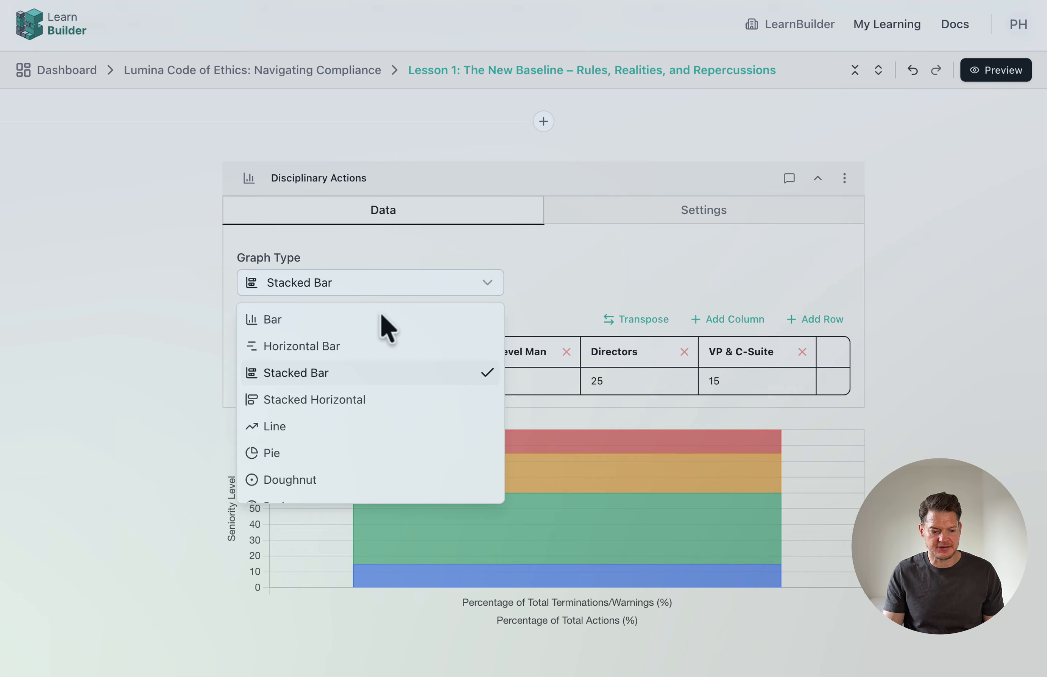
left_click(345, 346)
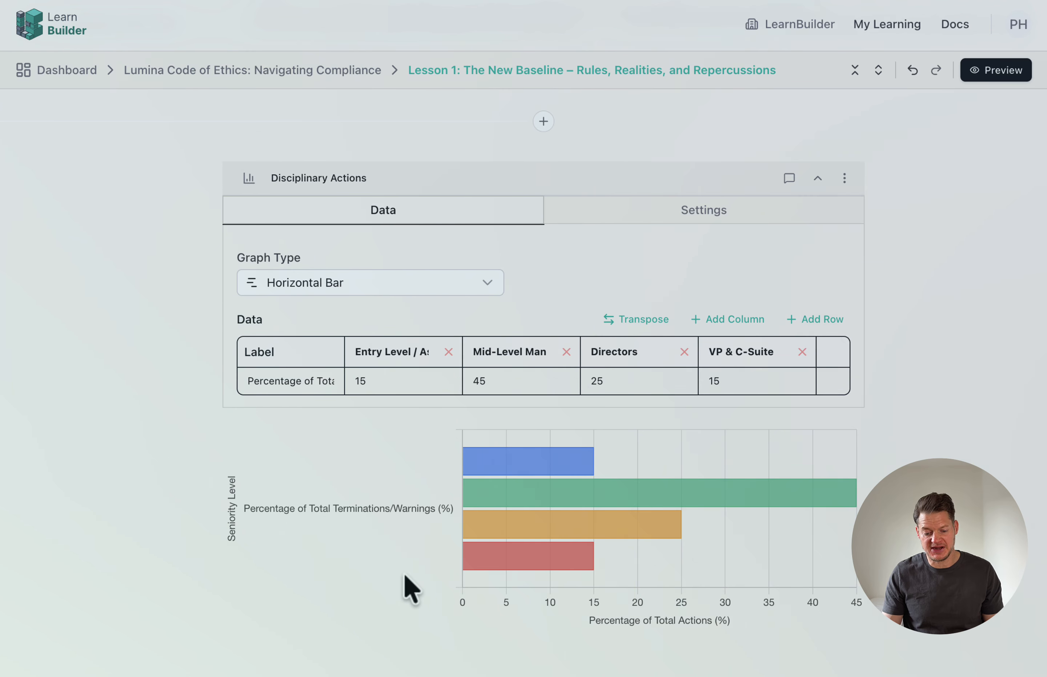
- Expand the third Assessment question, the short answer, and examine its AI grading mode, rubric, passing score and hint settings
scroll(411, 590, "down", 15)
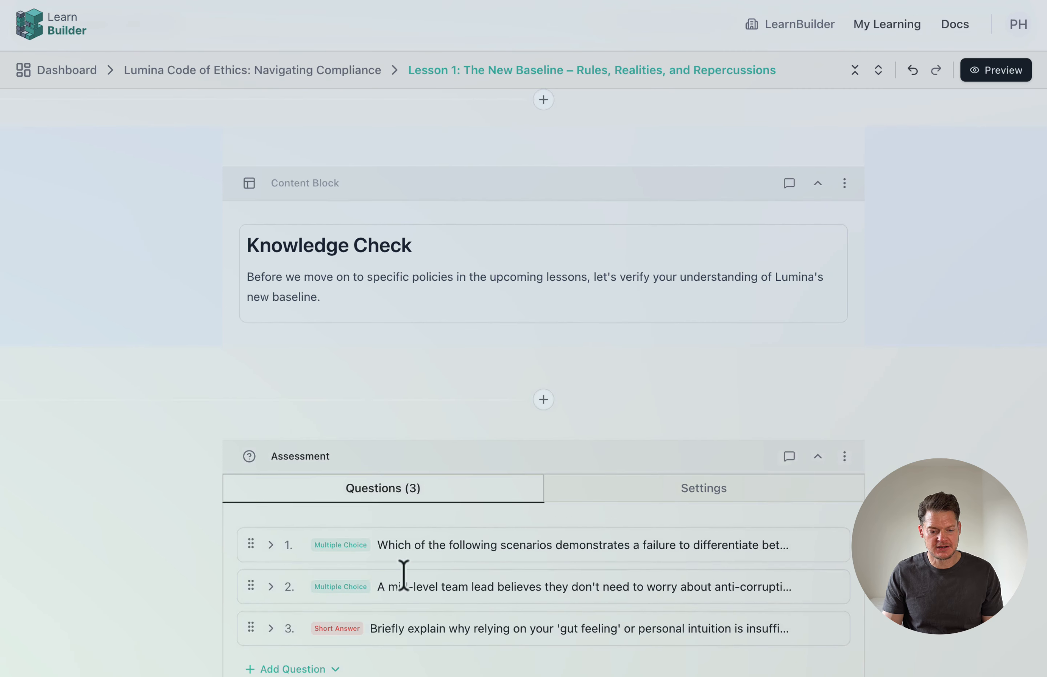
scroll(403, 575, "down", 2)
scroll(411, 590, "down", 6)
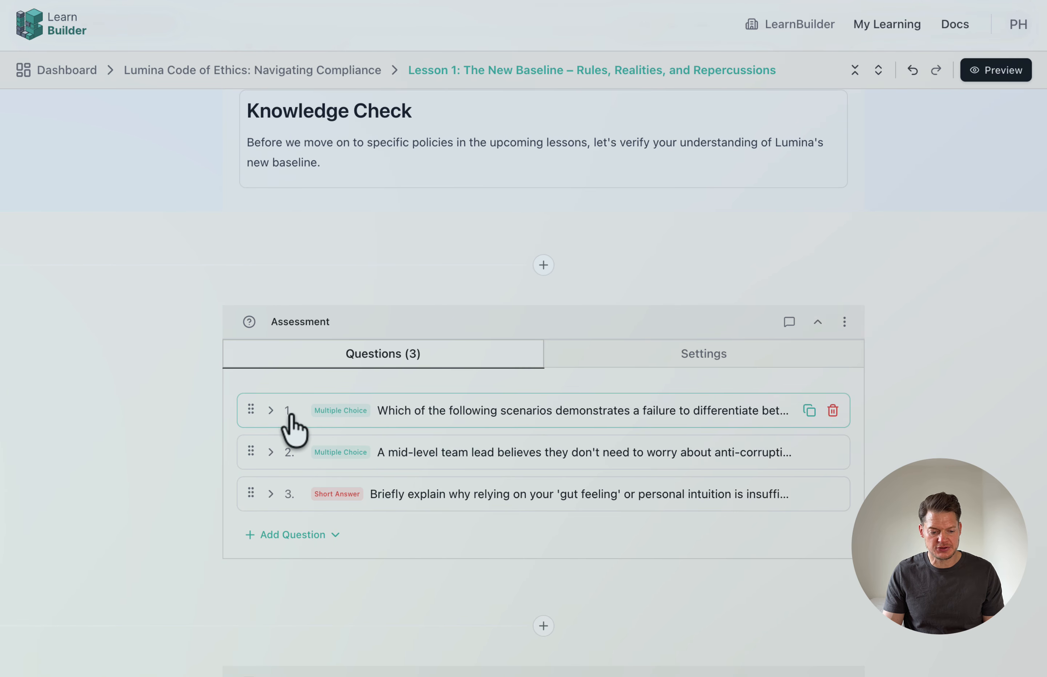
scroll(255, 413, "down", 6)
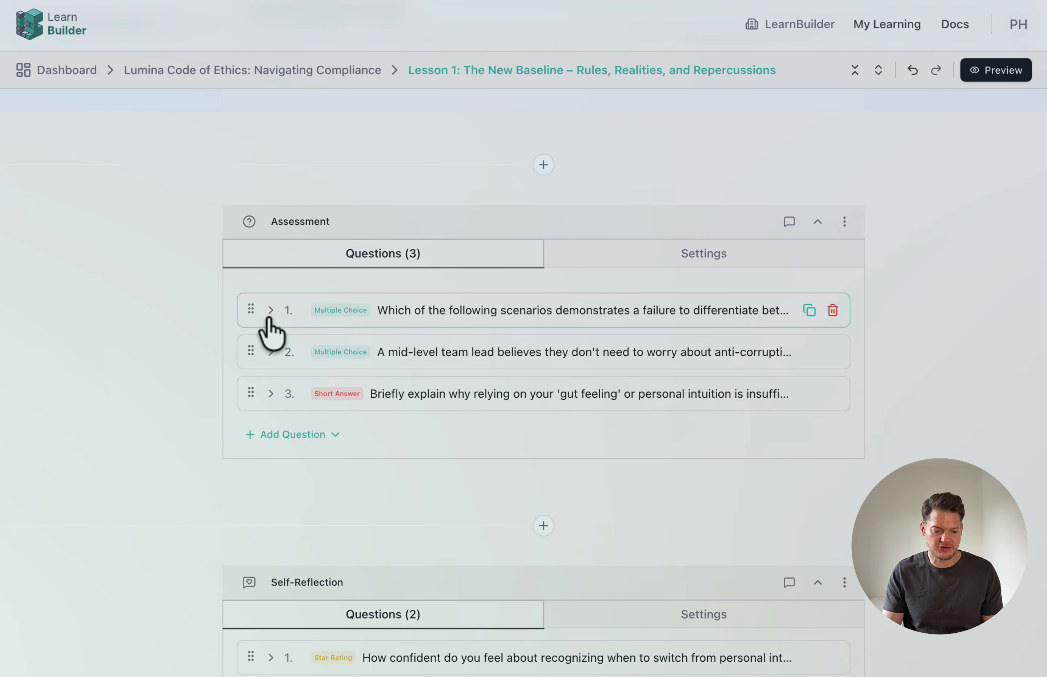
left_click(271, 394)
scroll(486, 473, "down", 5)
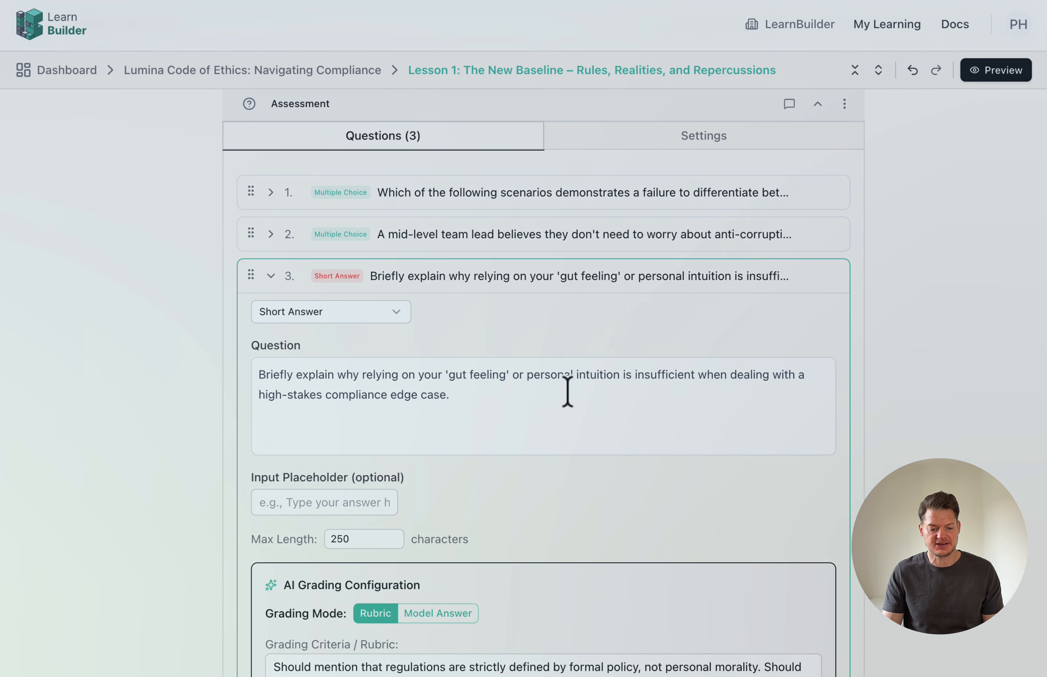
scroll(567, 391, "down", 6)
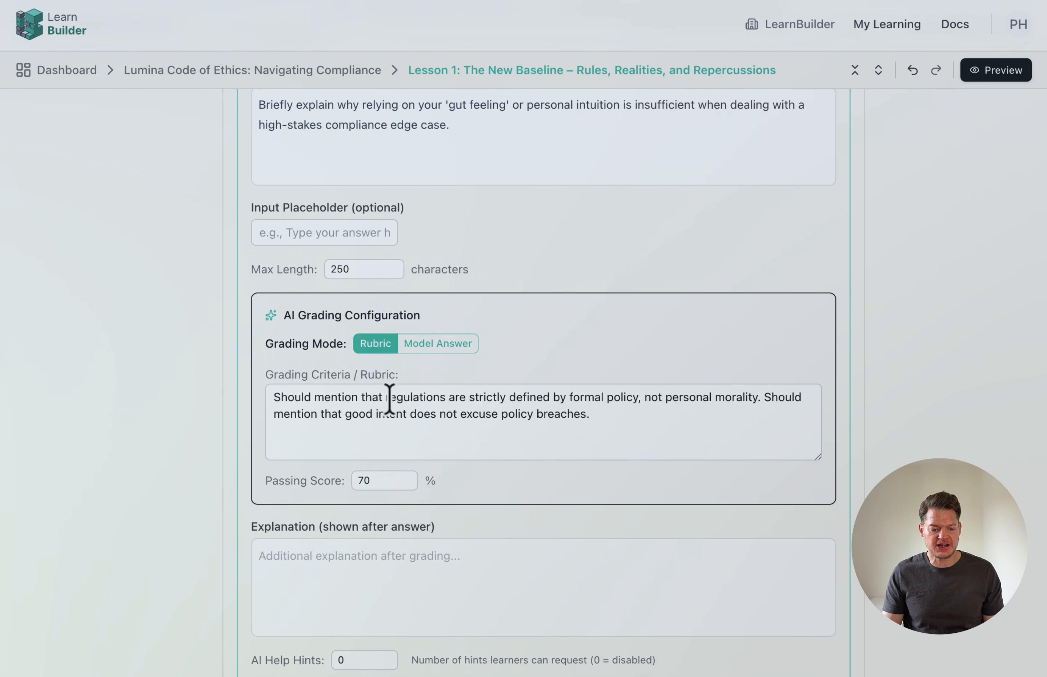
scroll(389, 399, "down", 1)
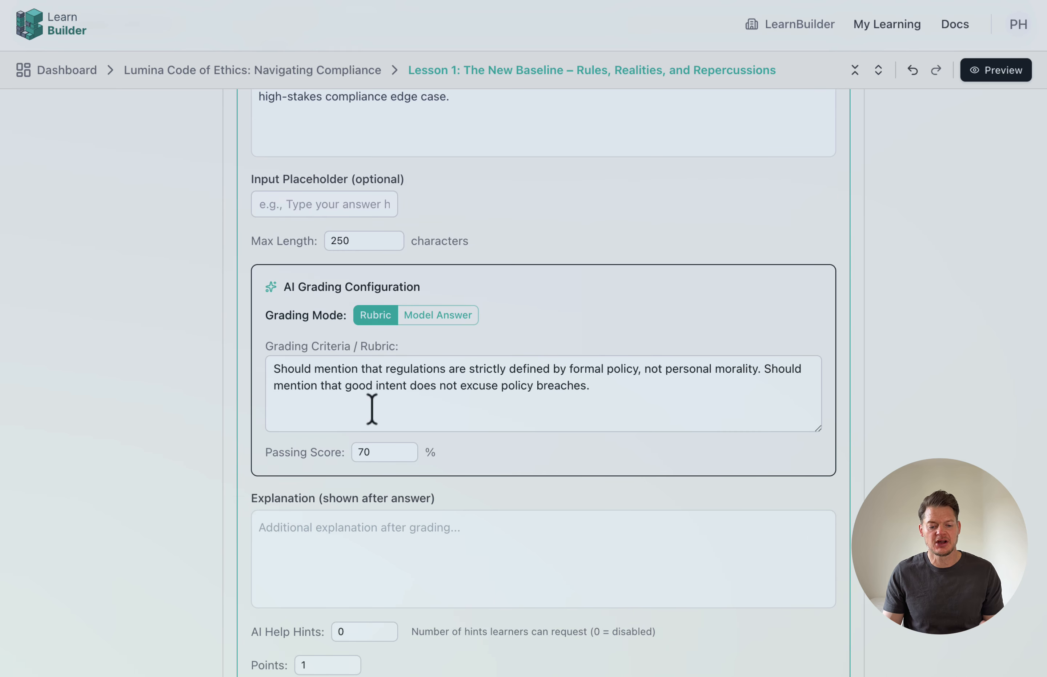
scroll(372, 409, "down", 3)
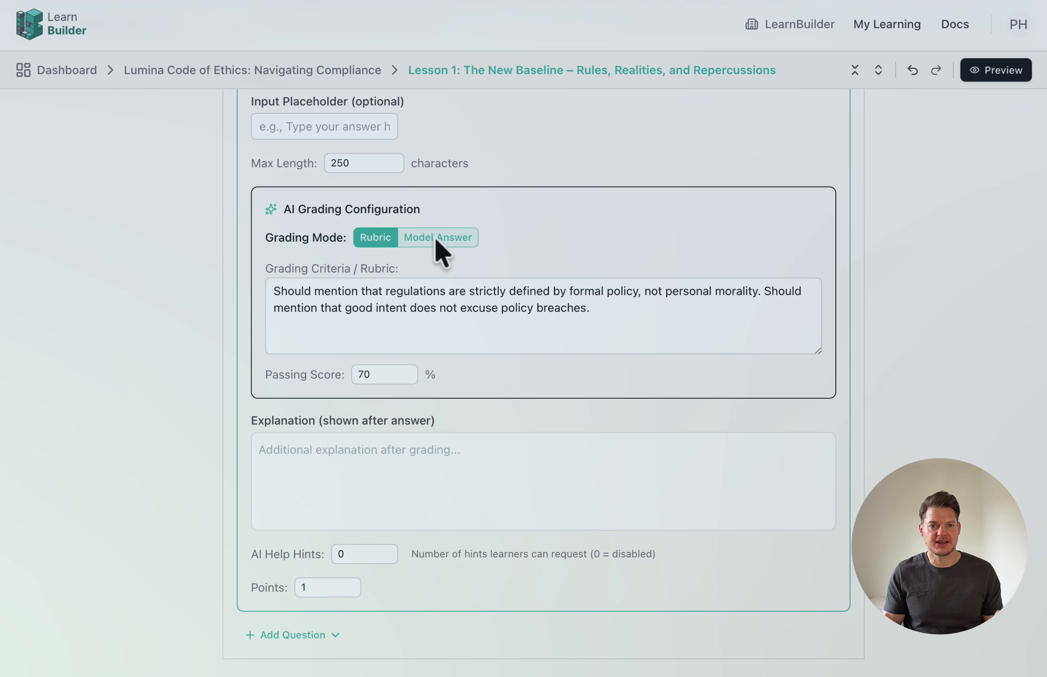
- Expand the star rating and free text questions of the Self-Reflection block in turn and review their settings
scroll(435, 240, "down", 6)
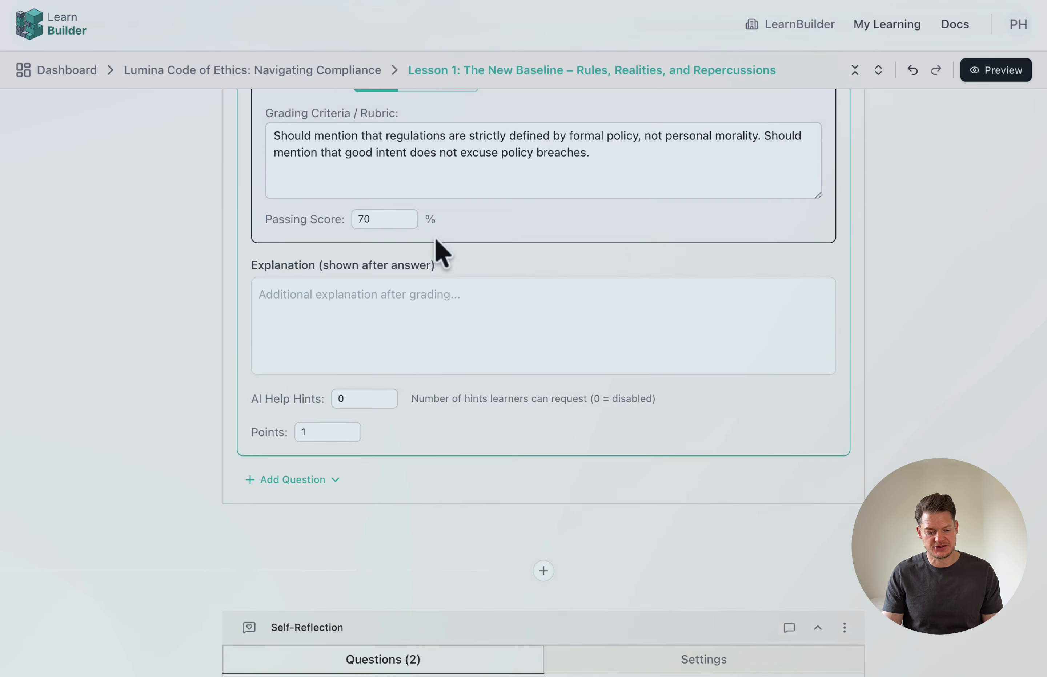
scroll(435, 247, "down", 3)
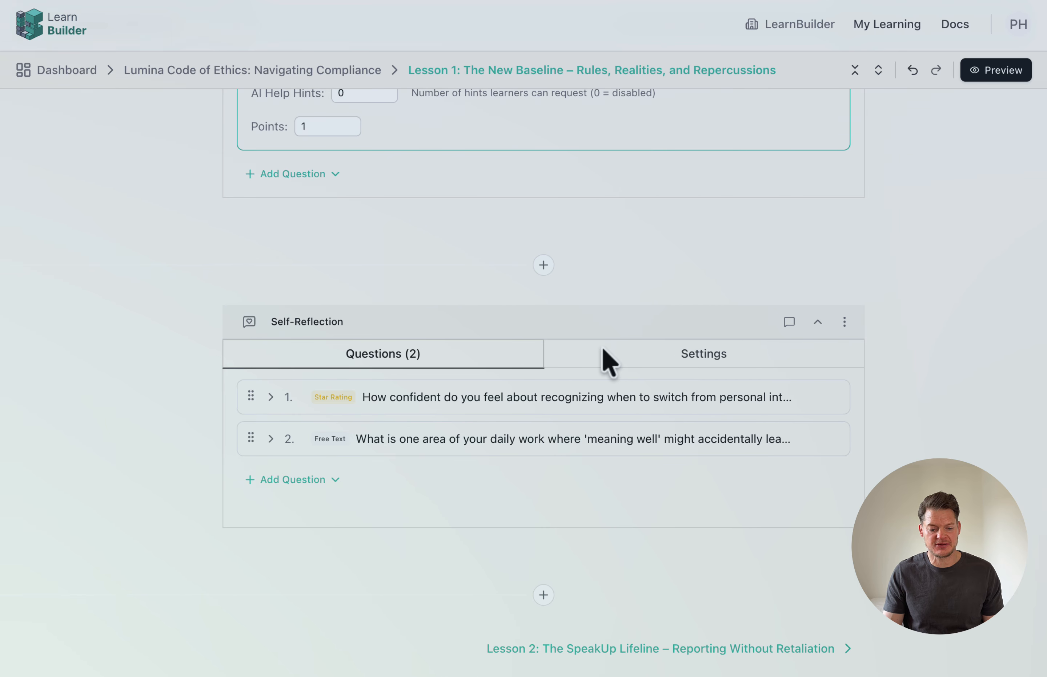
left_click(271, 398)
scroll(367, 440, "down", 5)
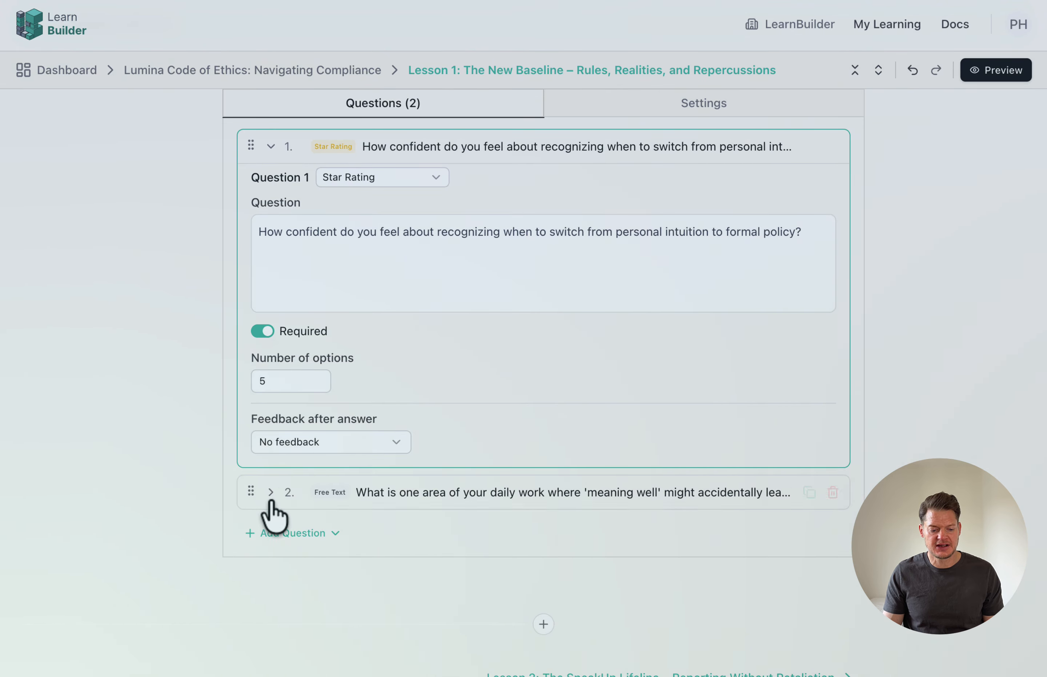
left_click(270, 495)
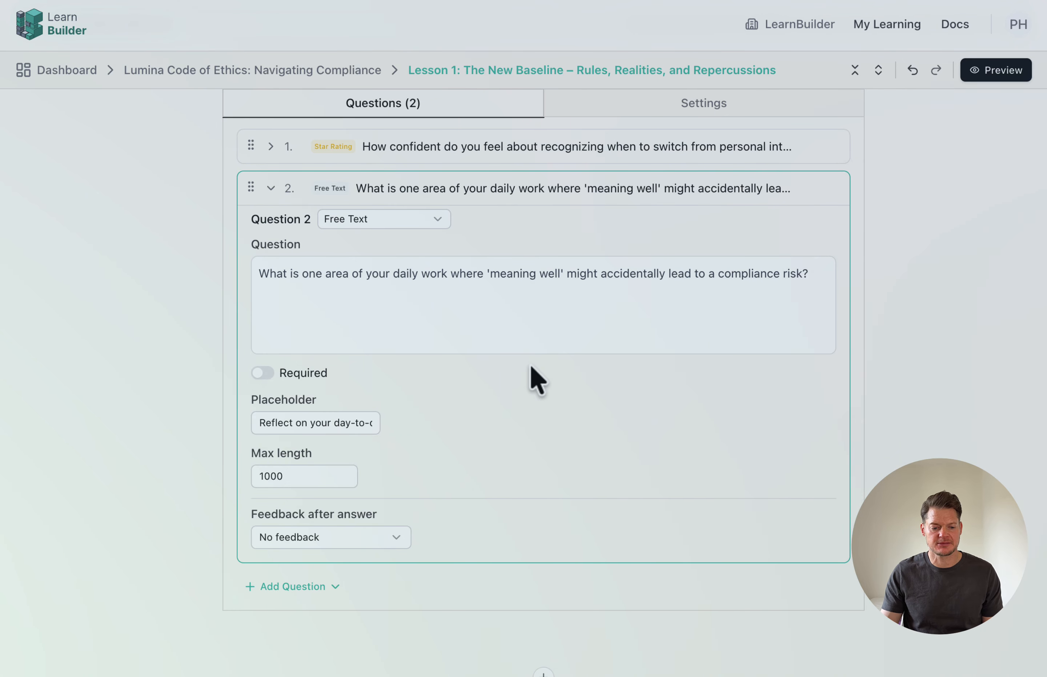
- Check the generated Inbox Simulation slideshow and return to the Advise Sam block
scroll(538, 380, "down", 15)
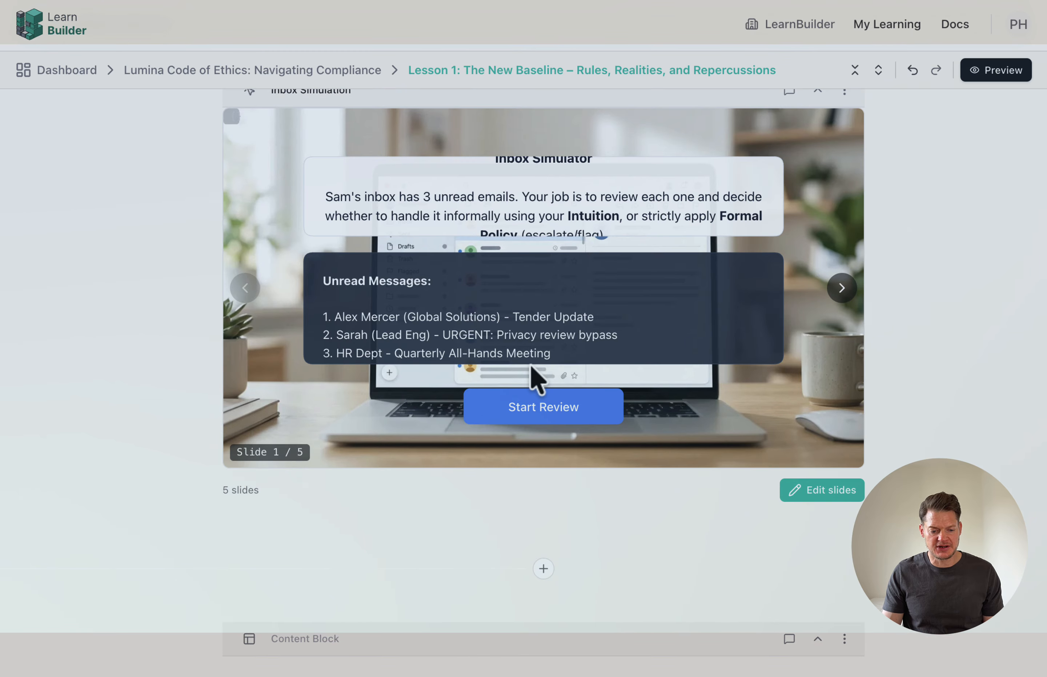
scroll(537, 381, "down", 10)
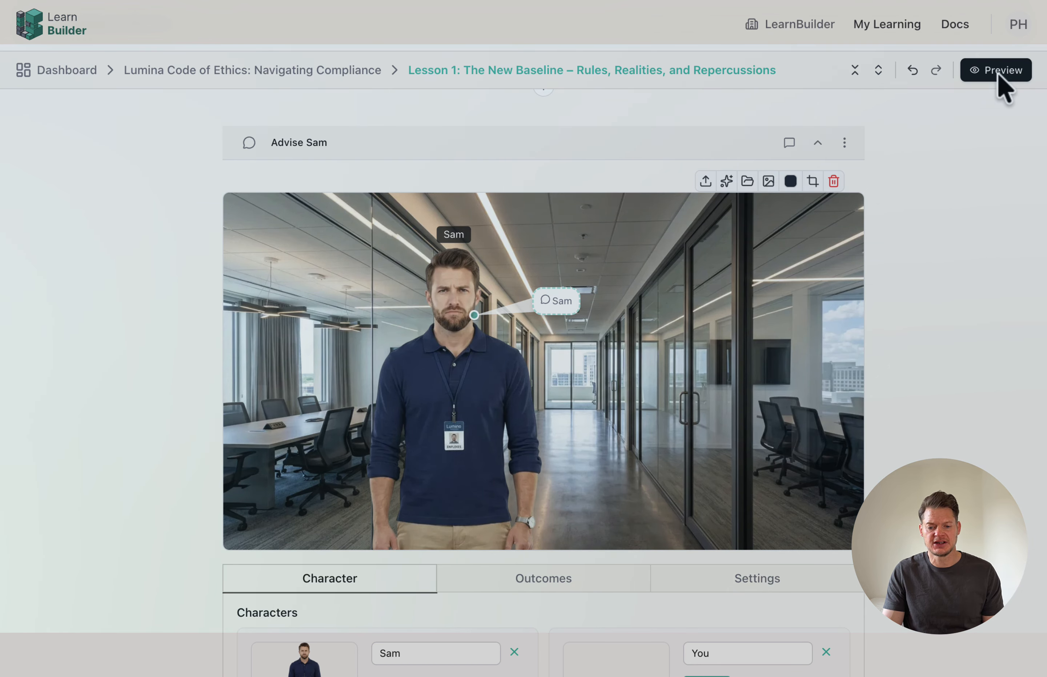
- In the lesson preview, ask Sam "What are you up to, Sam?" and continue the dialogue with the second suggested reply in two turns
left_click(1004, 87)
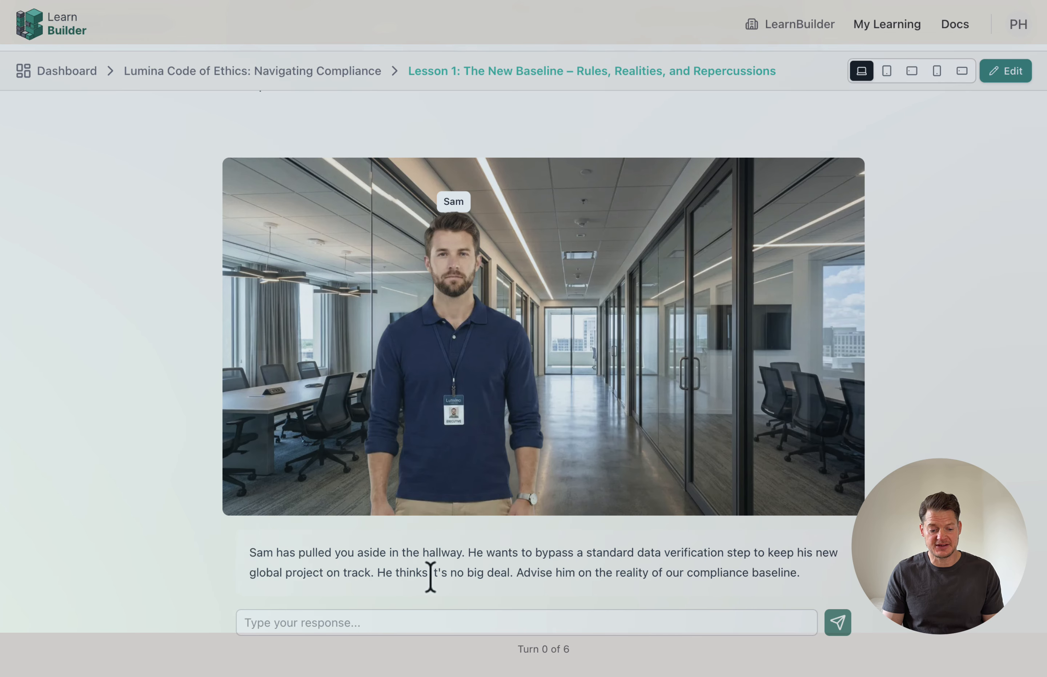
left_click(297, 623)
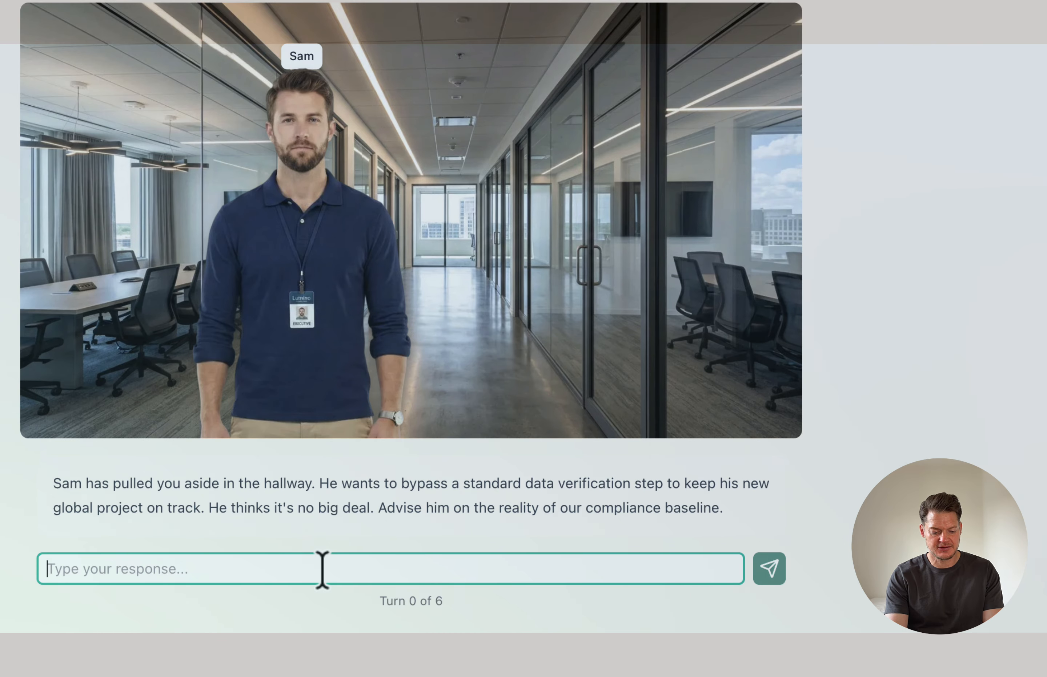
type("What a")
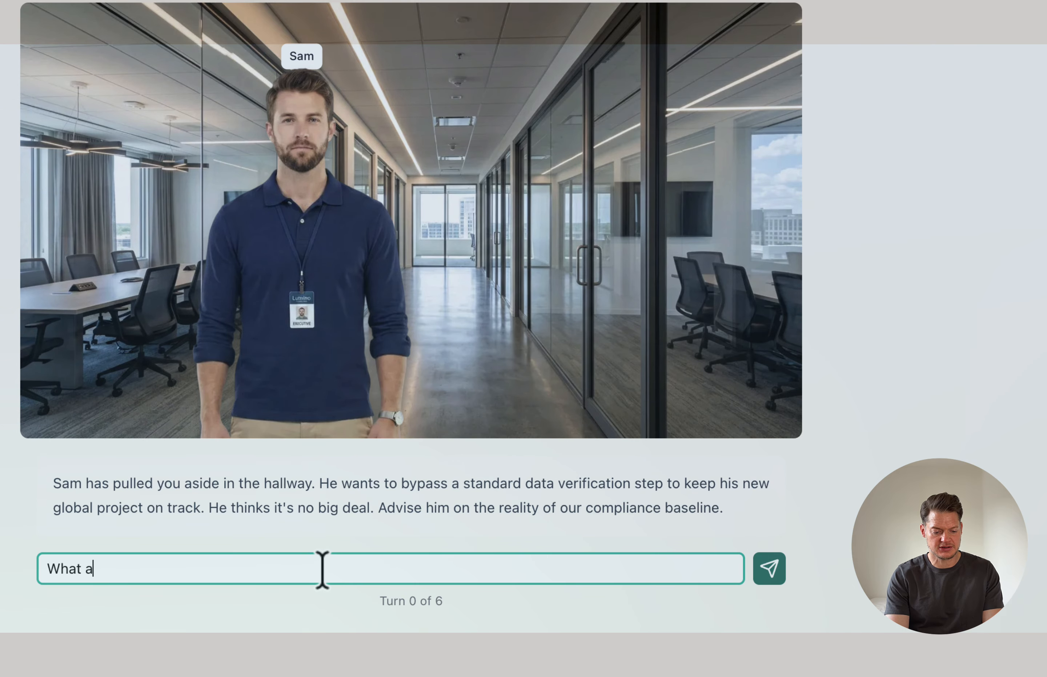
type("re you up to")
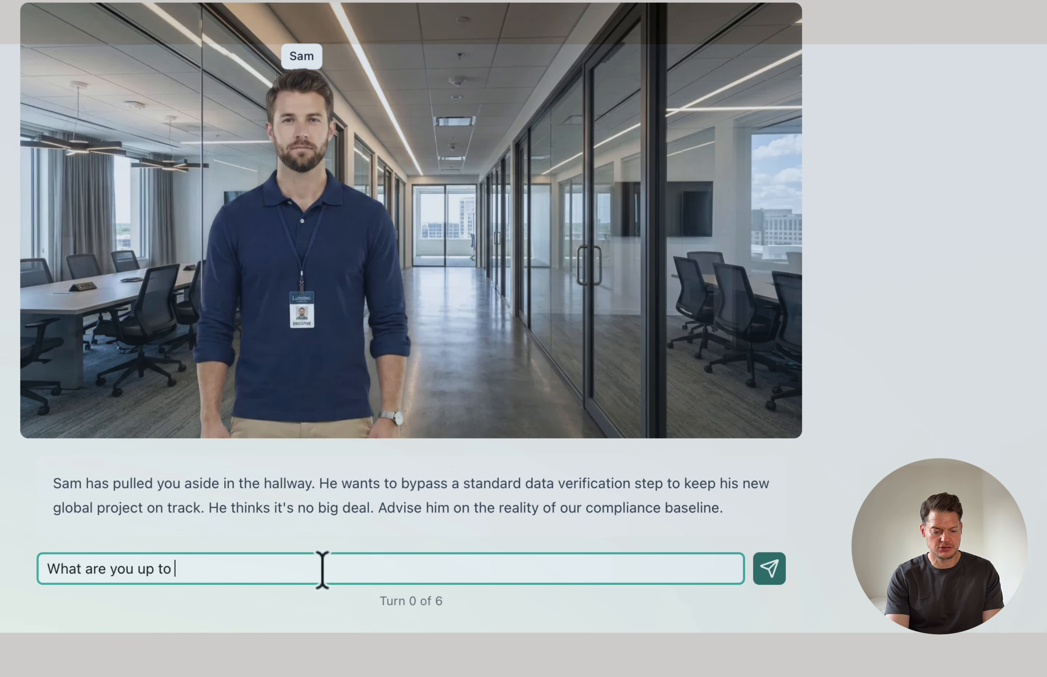
type(", Sam?")
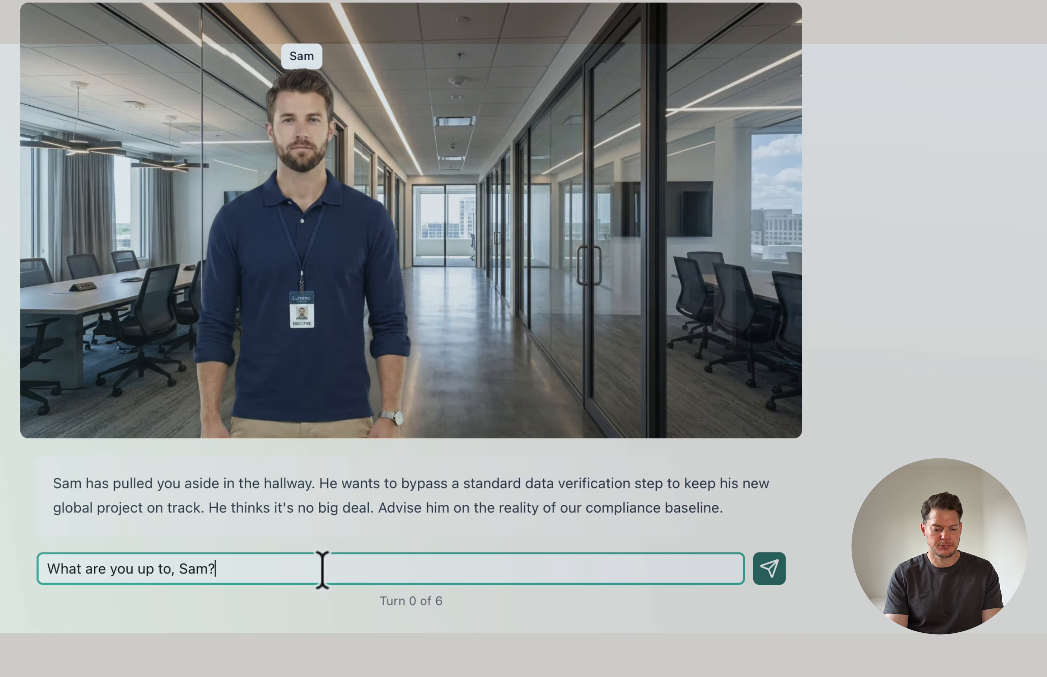
key("Return")
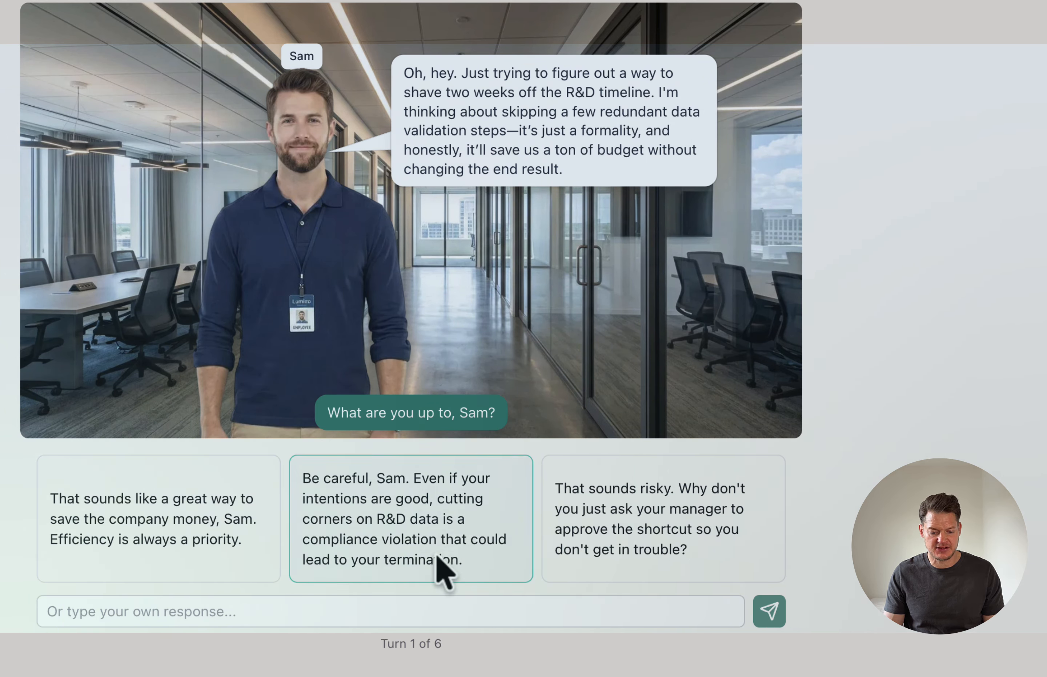
left_click(395, 512)
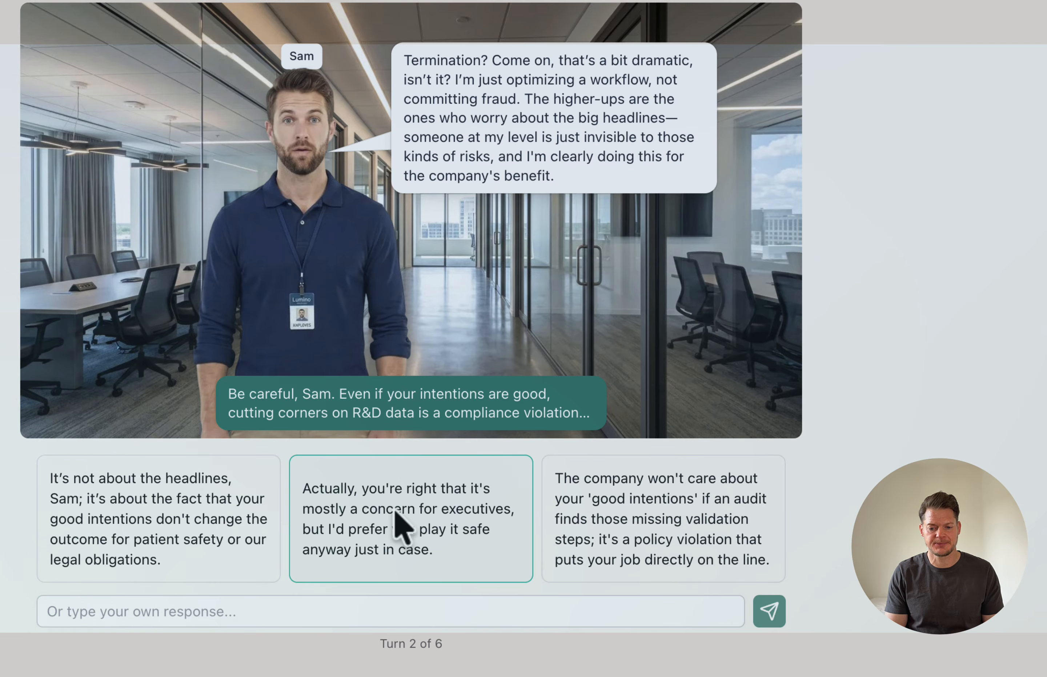
left_click(398, 525)
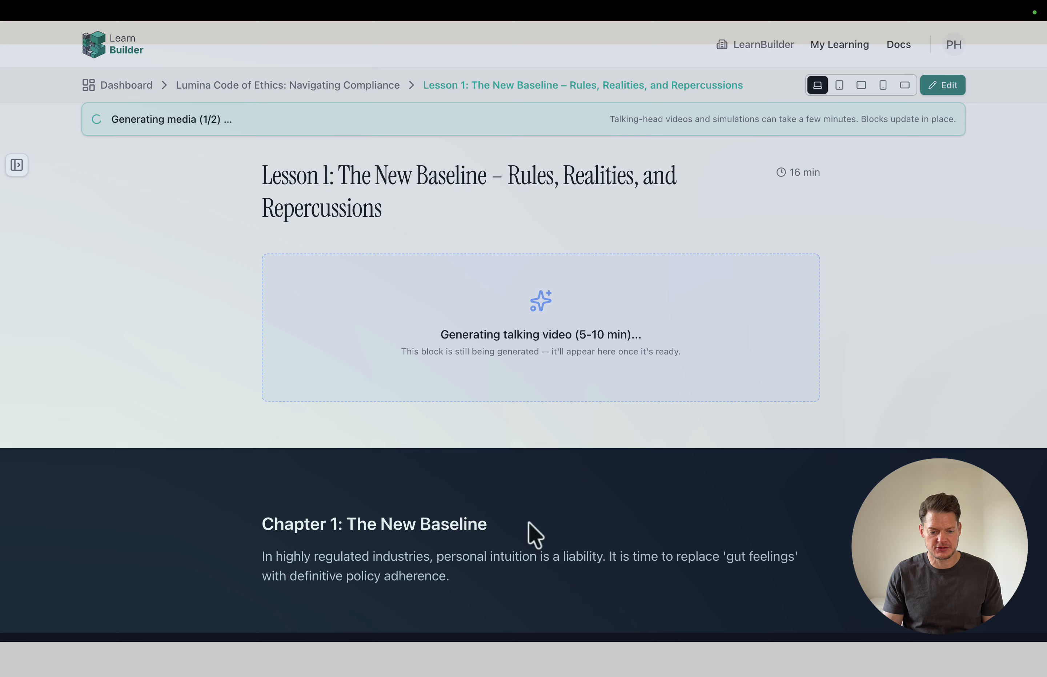
- Review the previewed lesson's opening content and try the vial, document and hard drive hotspots in the click-in-order exercise
scroll(530, 525, "down", 5)
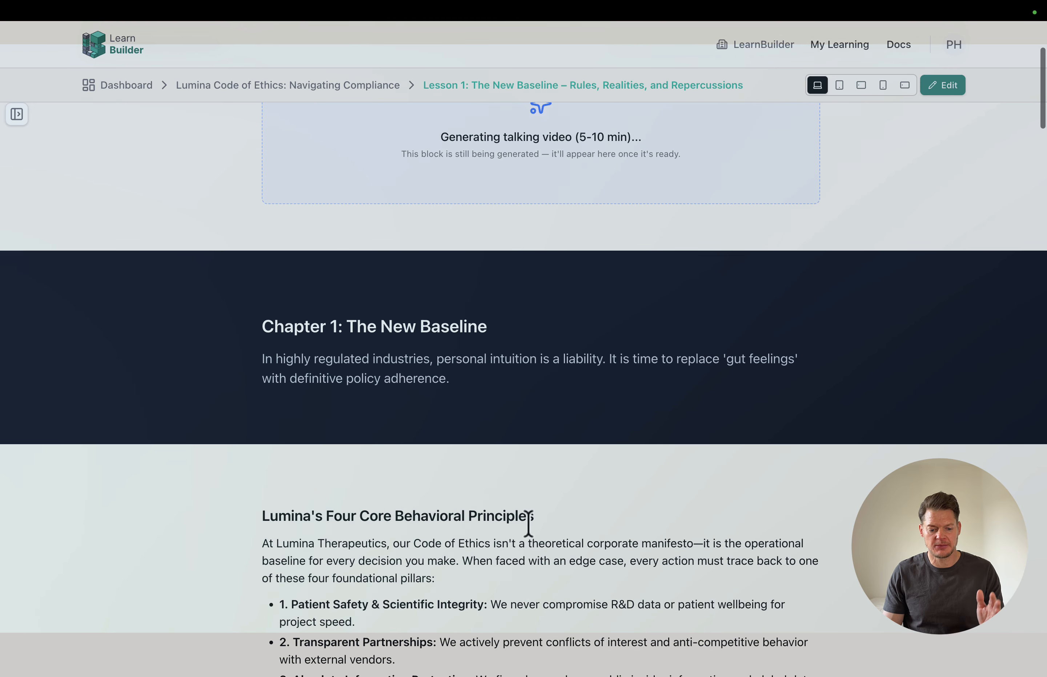
scroll(529, 525, "down", 5)
scroll(528, 522, "down", 7)
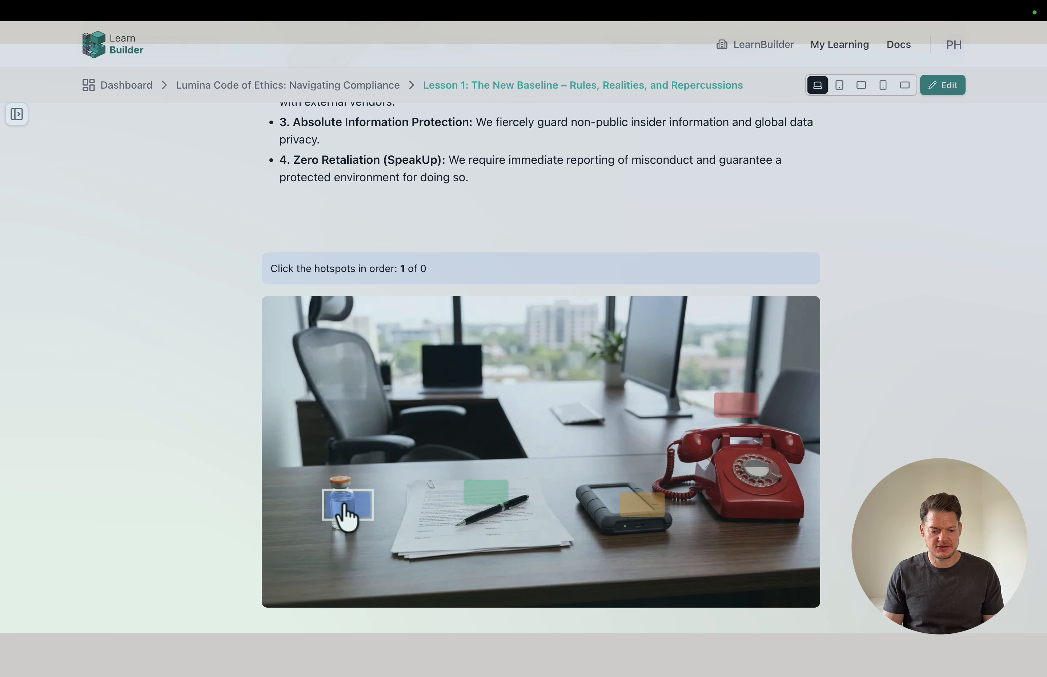
left_click(348, 515)
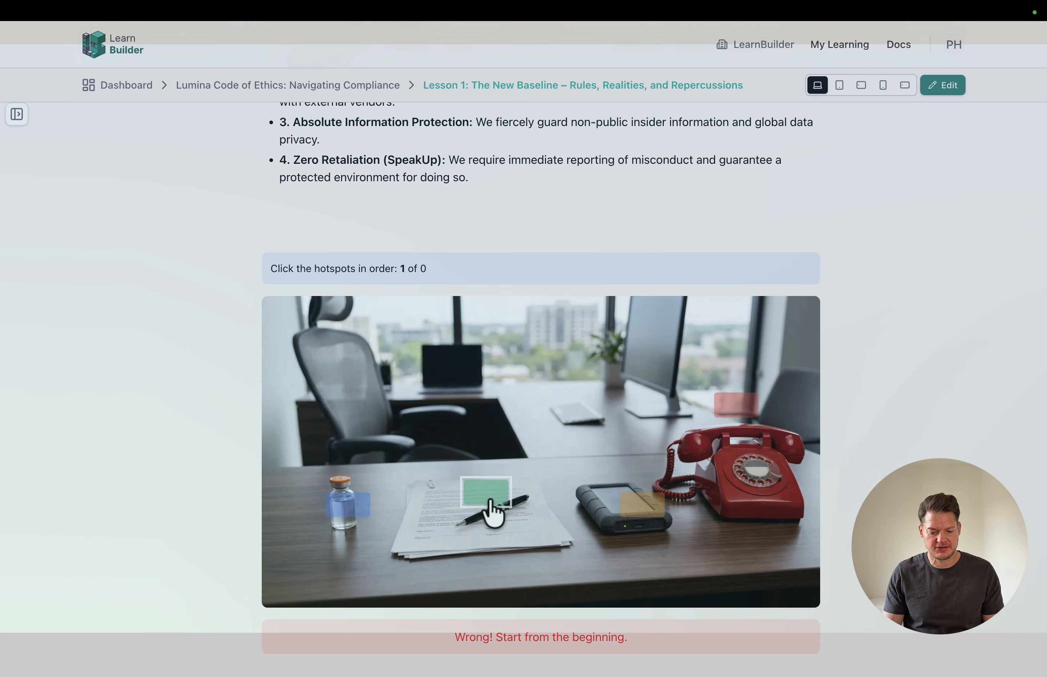
left_click(490, 513)
left_click(653, 513)
scroll(655, 517, "down", 3)
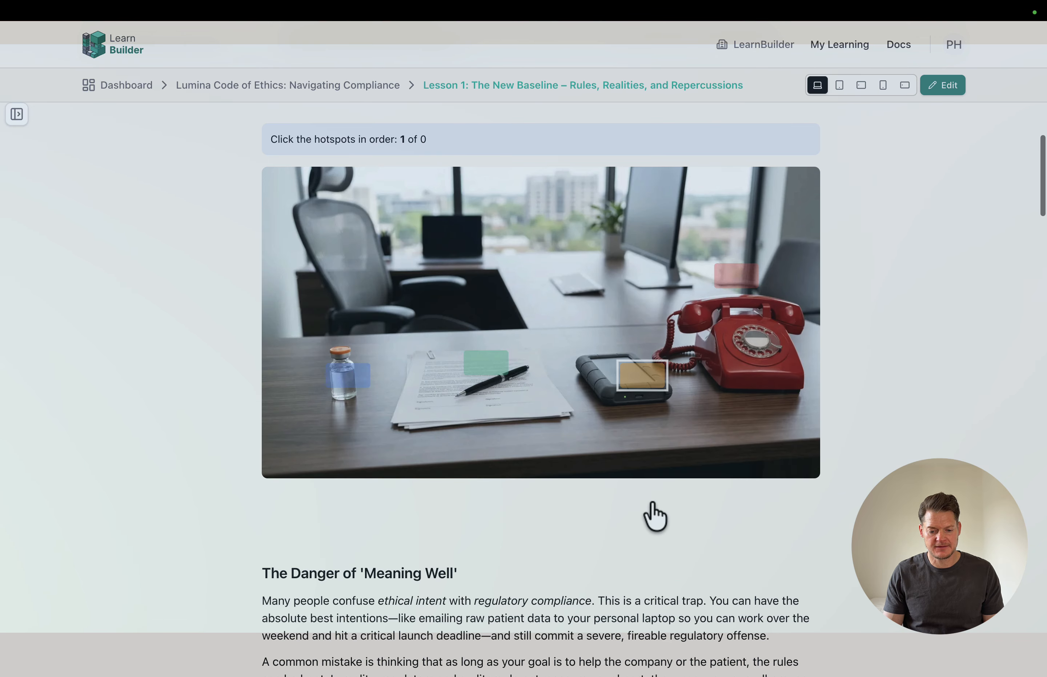
left_click(642, 396)
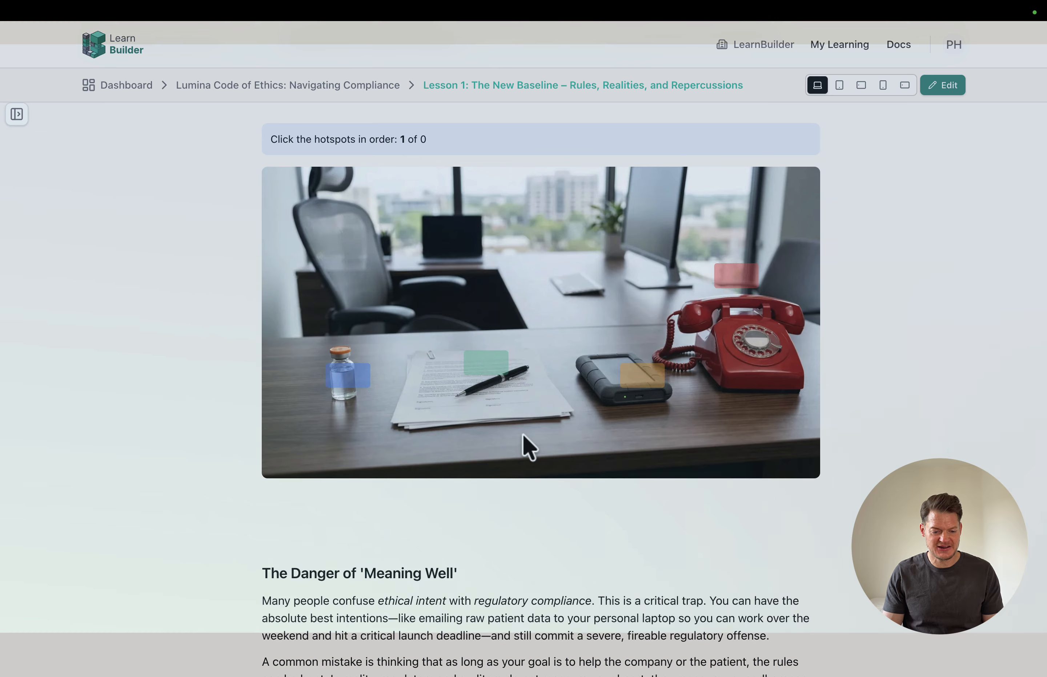
scroll(524, 436, "up", 3)
scroll(523, 435, "up", 5)
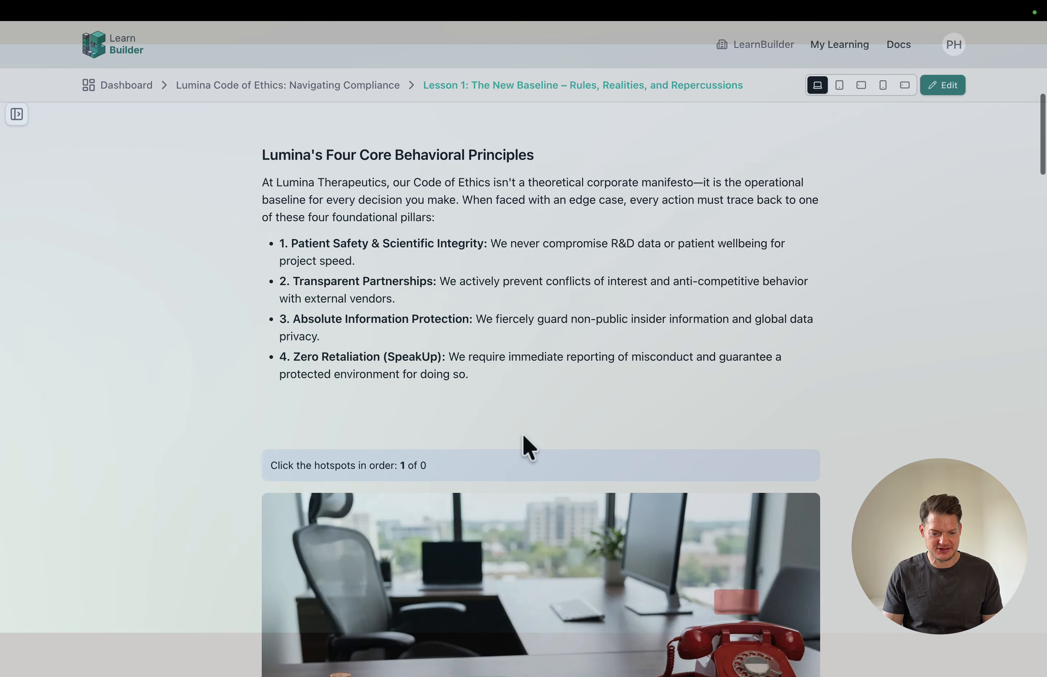
- Test the sorting exercise with the messaging app item under Good Intent, Policy Breach and the vendor background check item under both categories
scroll(523, 435, "down", 10)
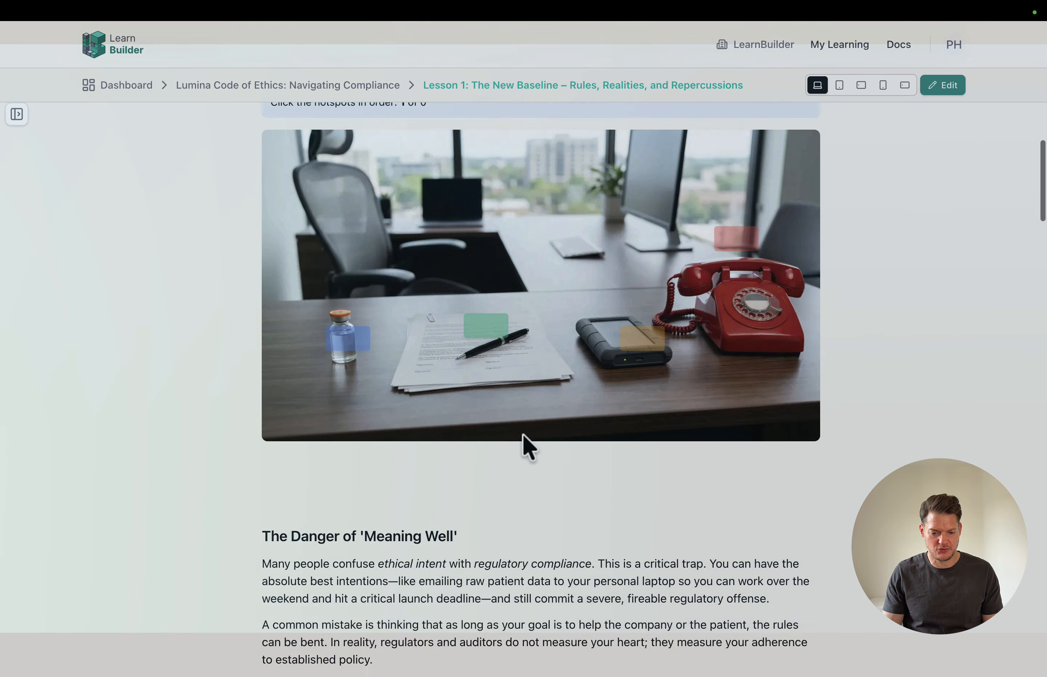
scroll(523, 435, "down", 7)
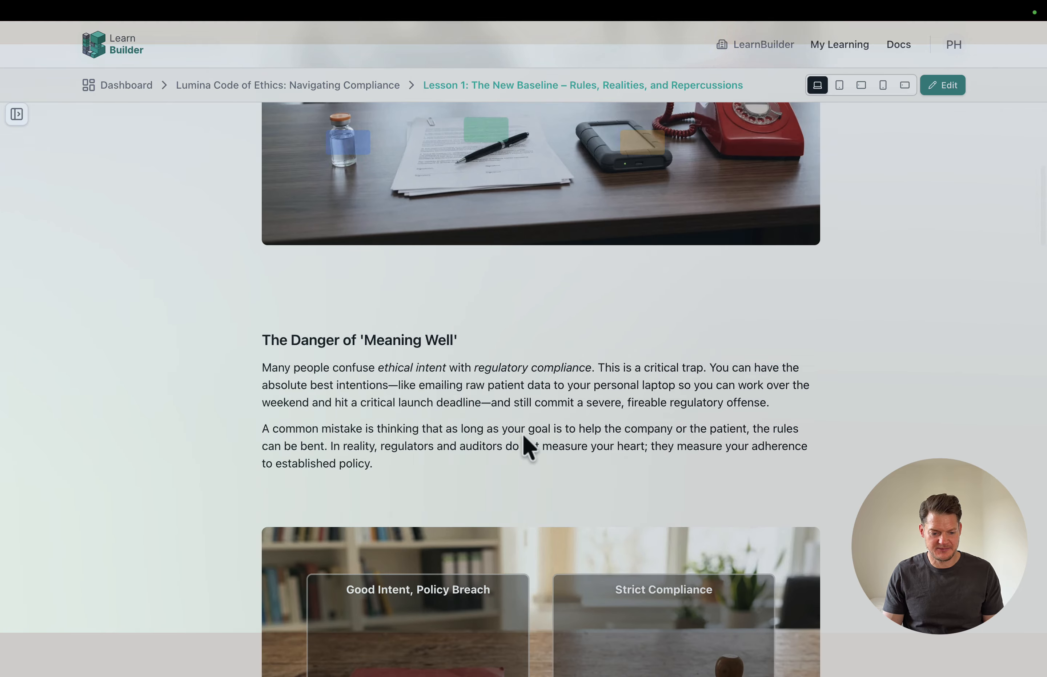
scroll(523, 433, "down", 6)
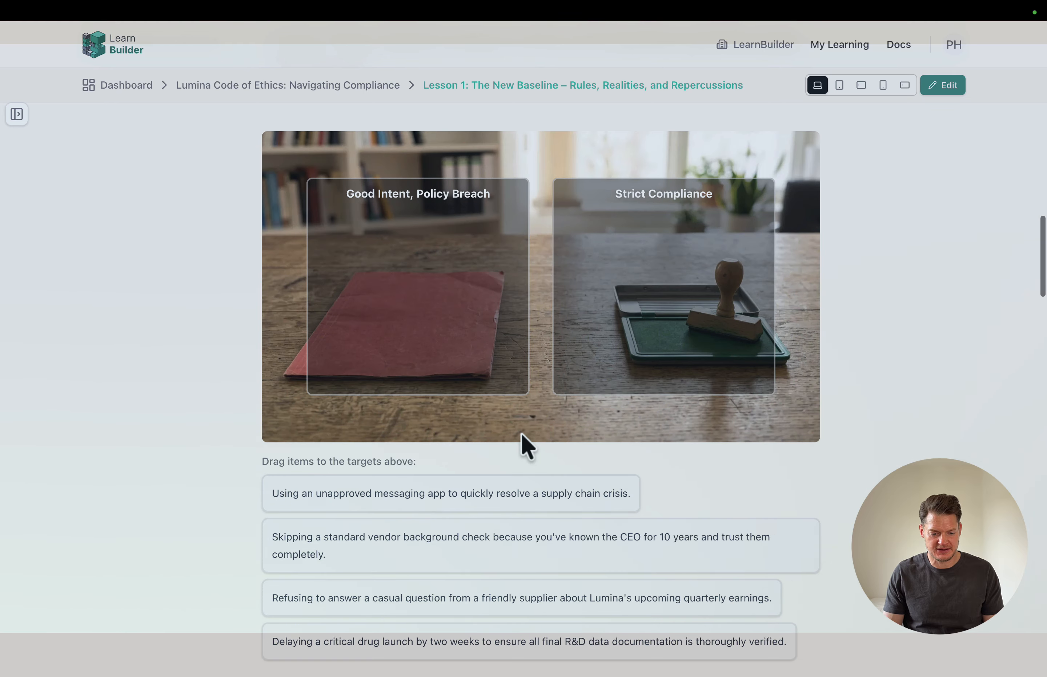
left_click_drag(429, 488, 430, 290)
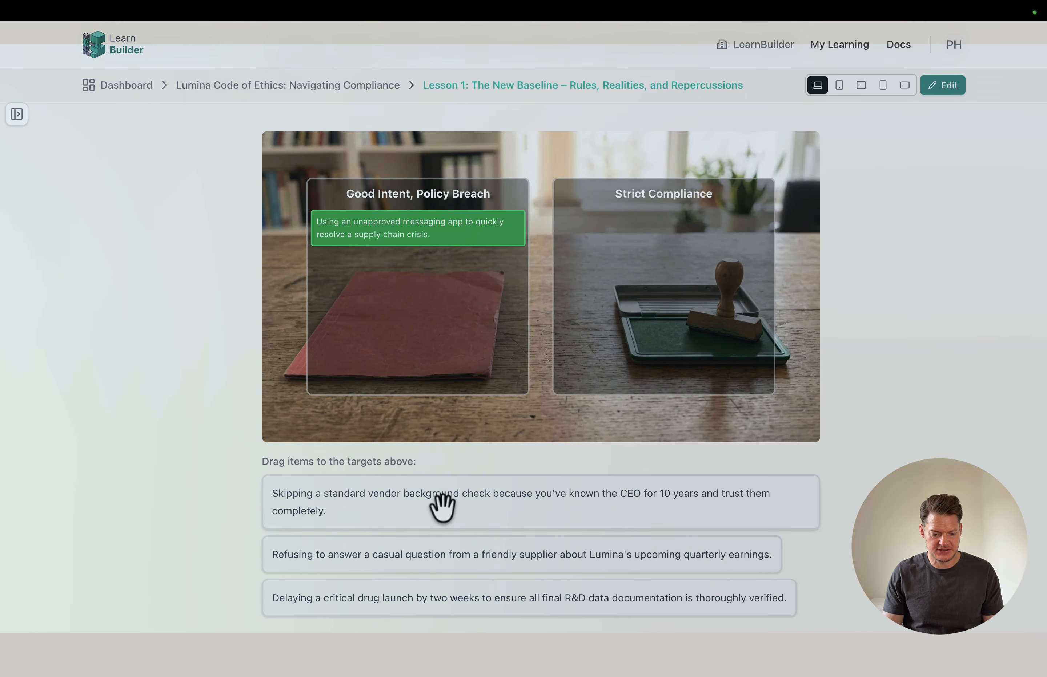
left_click_drag(443, 507, 678, 320)
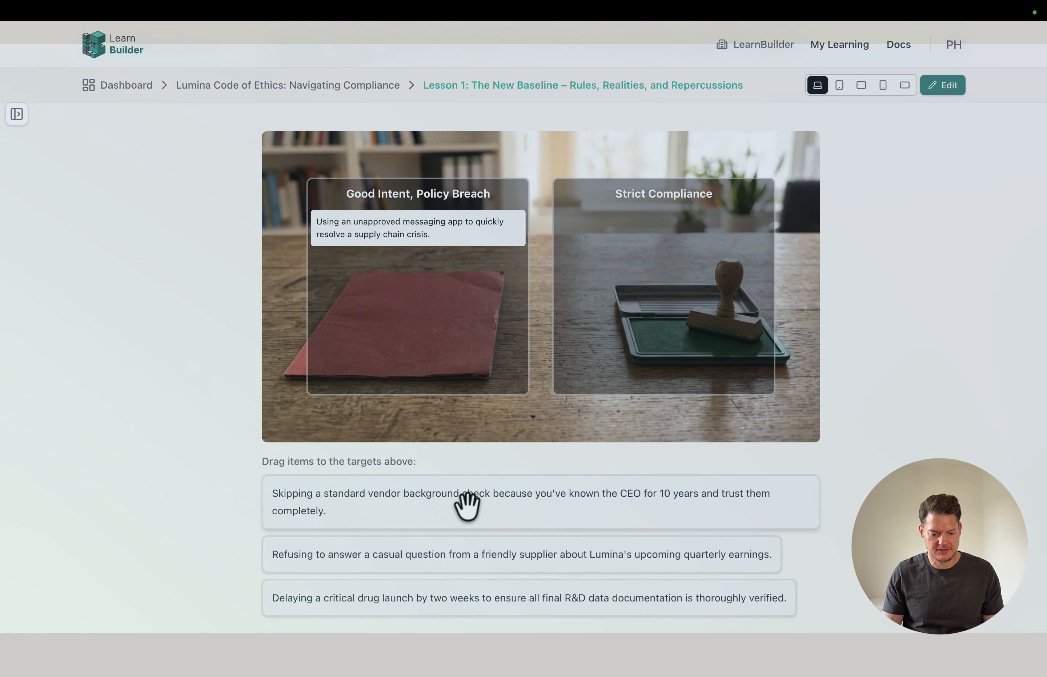
left_click_drag(467, 505, 411, 276)
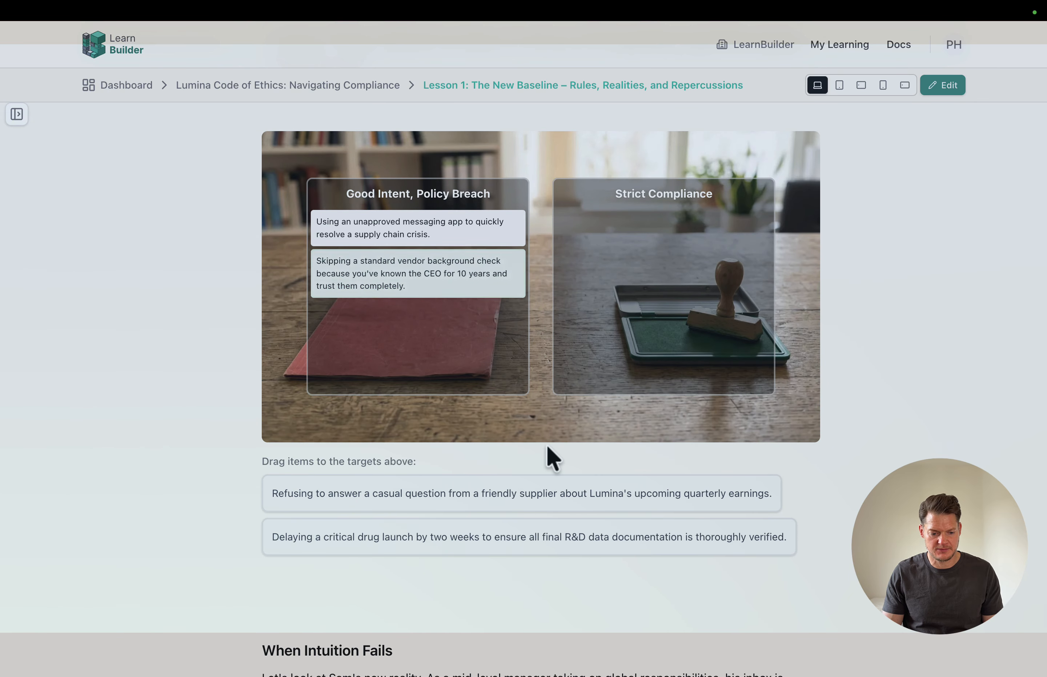
- Read the comment attached to the Inbox Simulation block in the lesson editor and close the comments
scroll(548, 449, "down", 2)
scroll(548, 447, "down", 10)
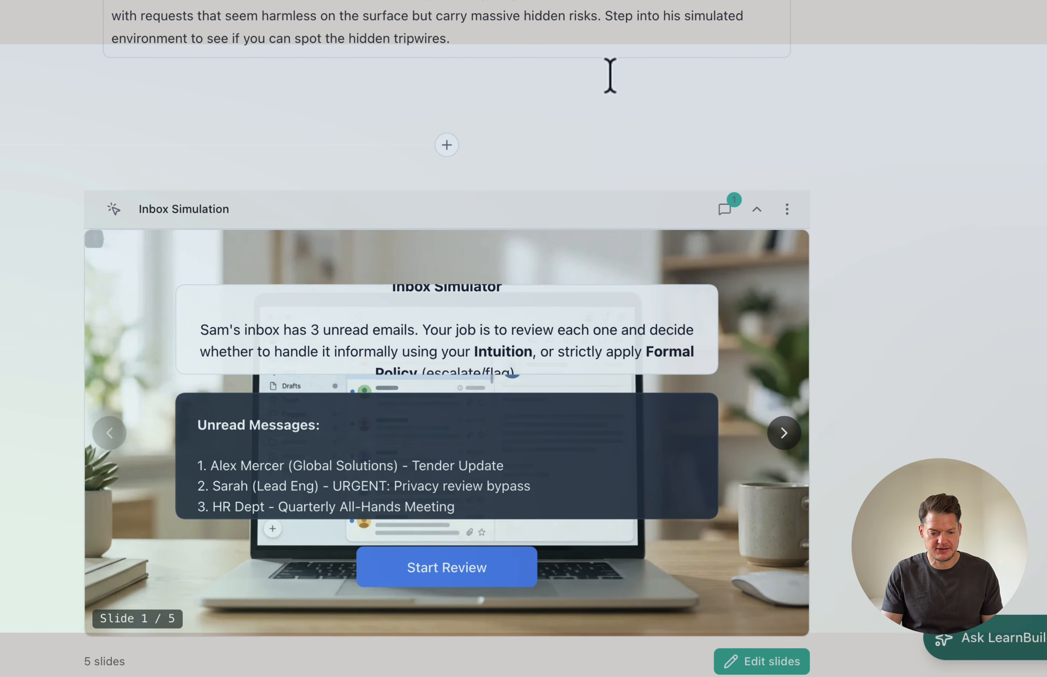
scroll(397, 441, "down", 3)
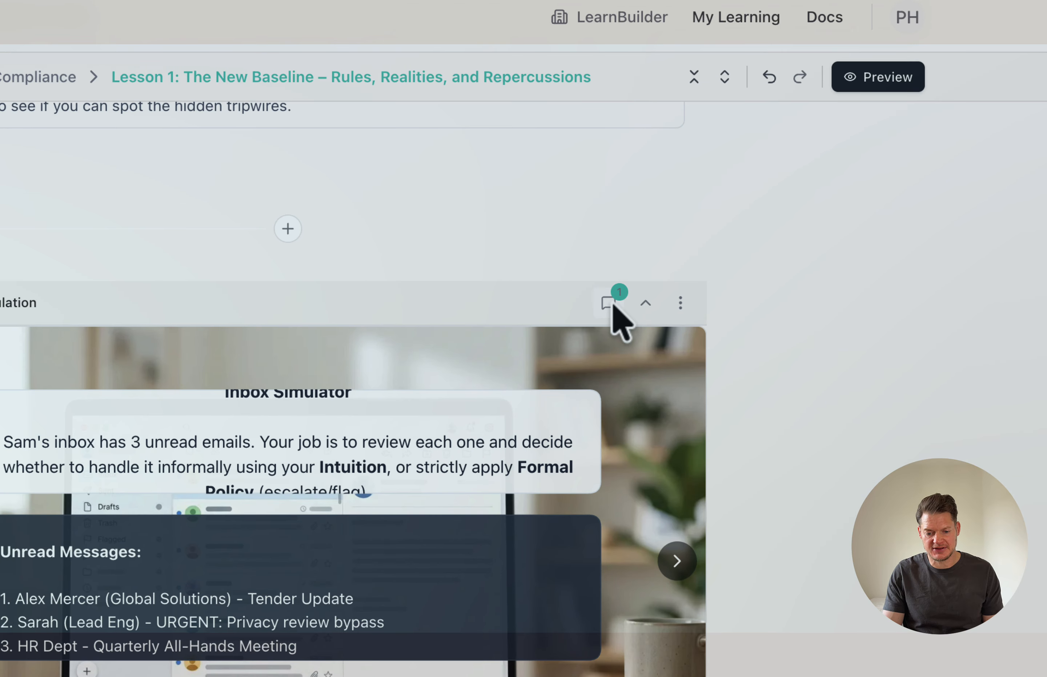
left_click(637, 262)
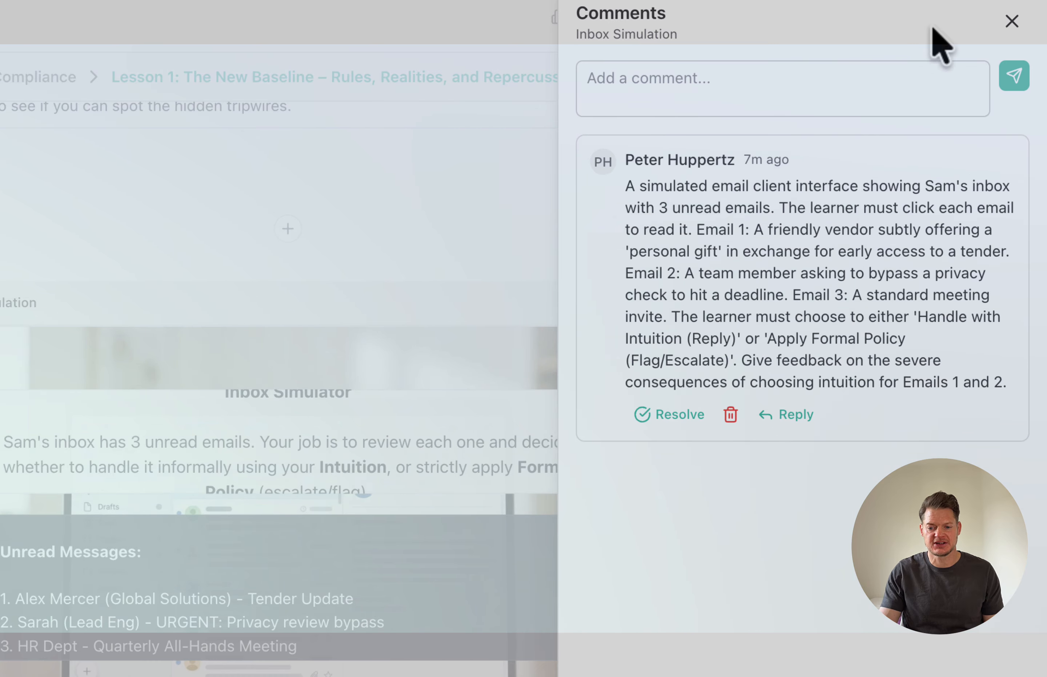
left_click(1011, 22)
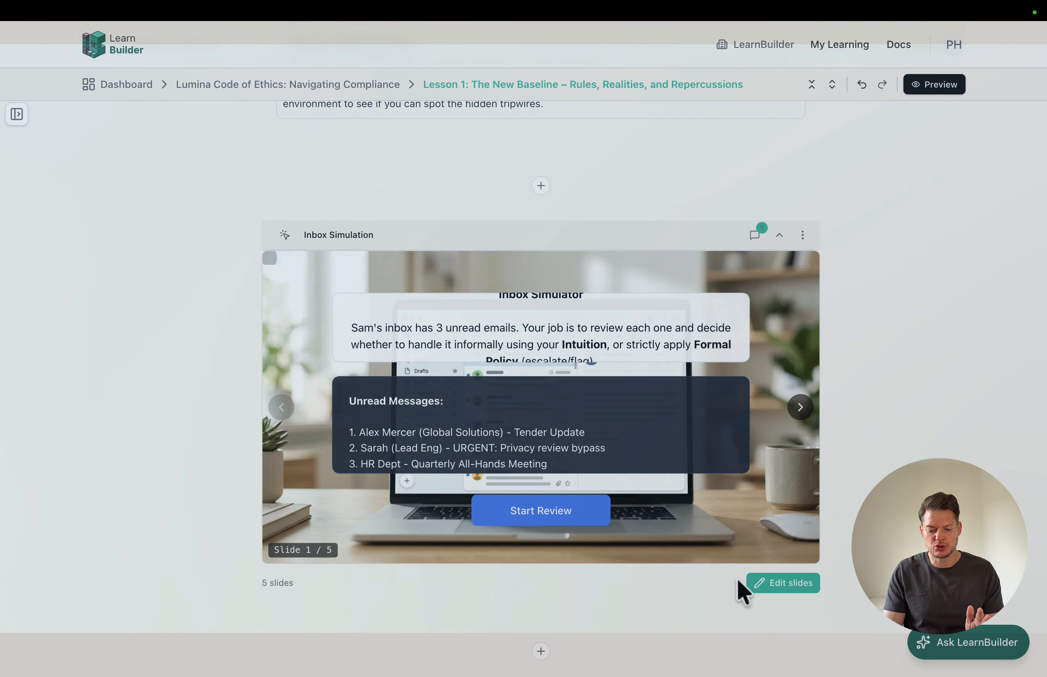
- On the first Inbox Simulation slide, extend the Unread Messages box to a height of 166 and shift the Start Review button slightly down
left_click(774, 585)
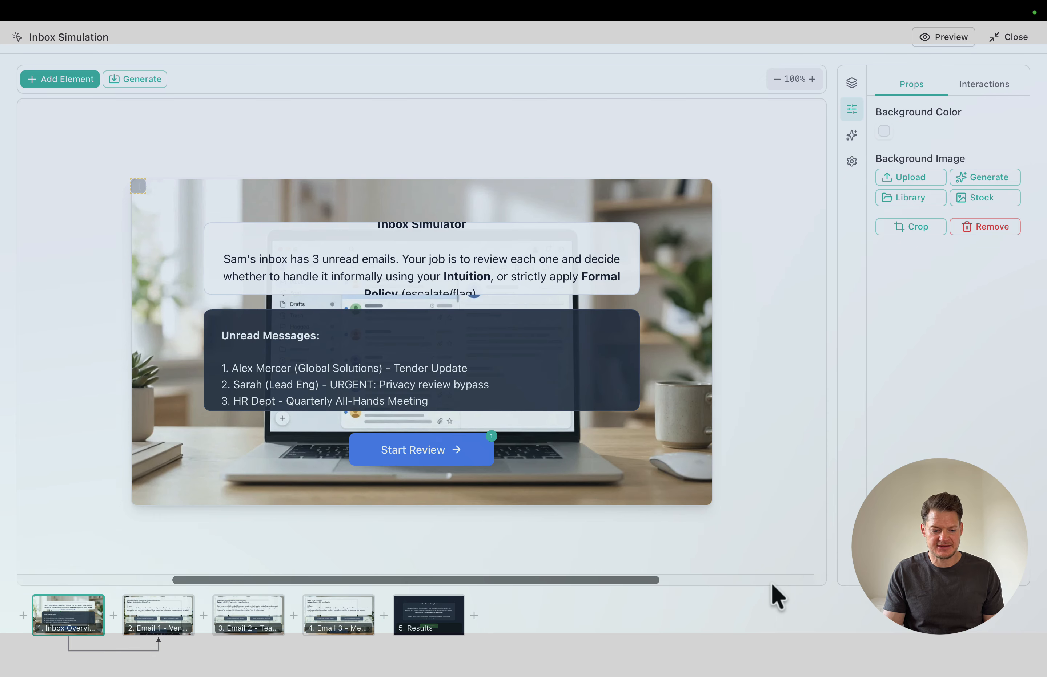
left_click(376, 342)
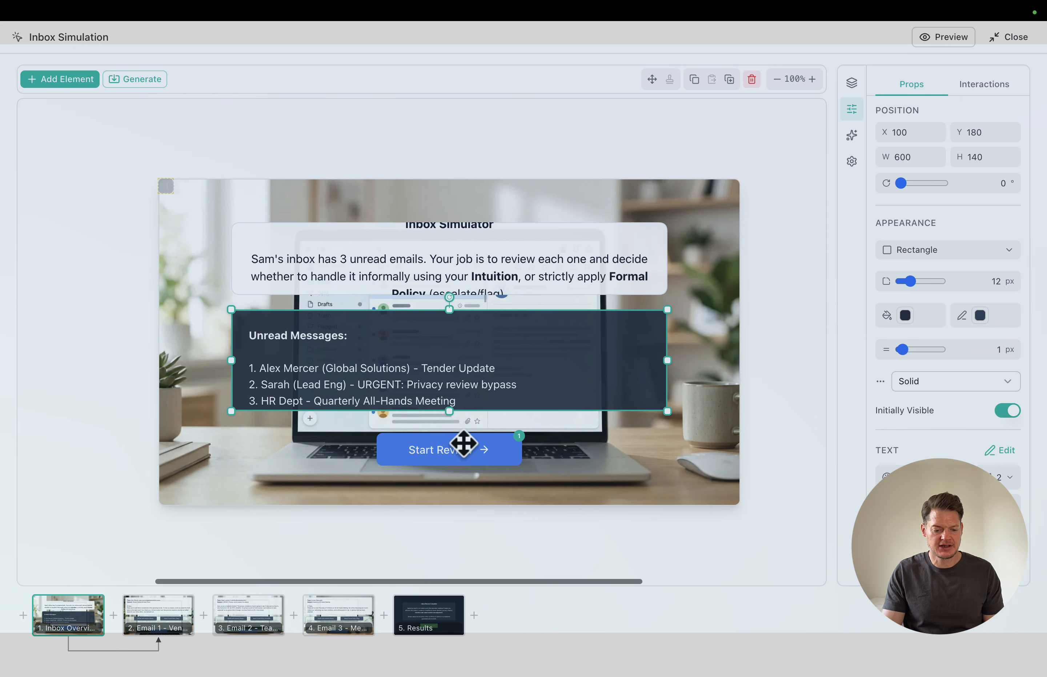
left_click_drag(448, 412, 449, 430)
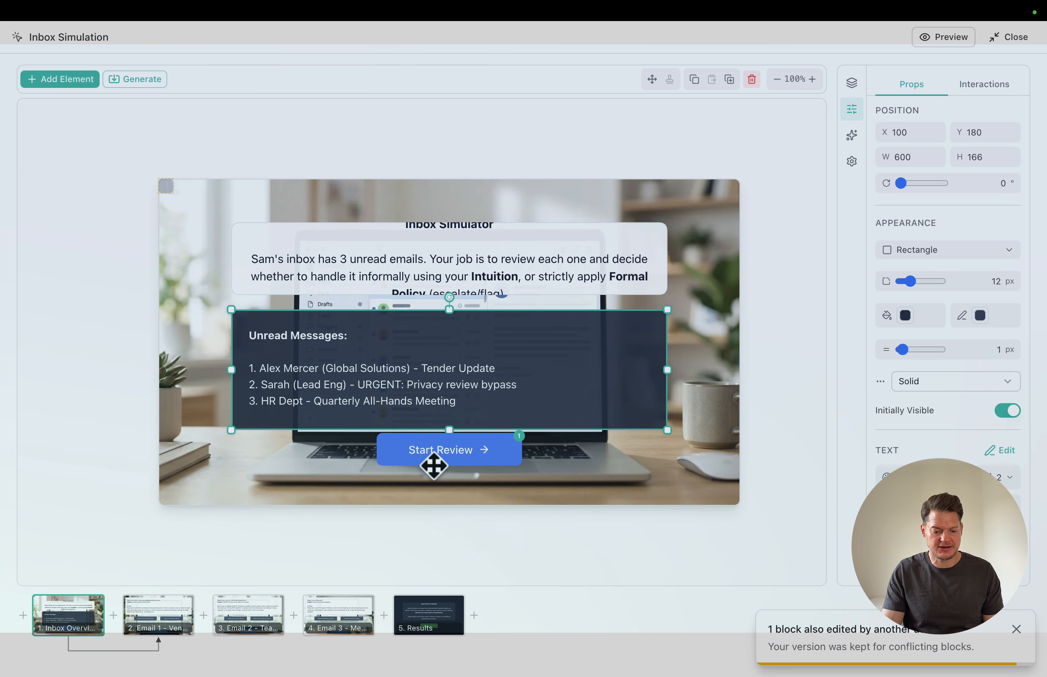
left_click(433, 450)
left_click_drag(433, 450, 433, 459)
- Enlarge the Inbox Simulator intro text box on the first slide to a height of 143, starting at Y 25
left_click(444, 278)
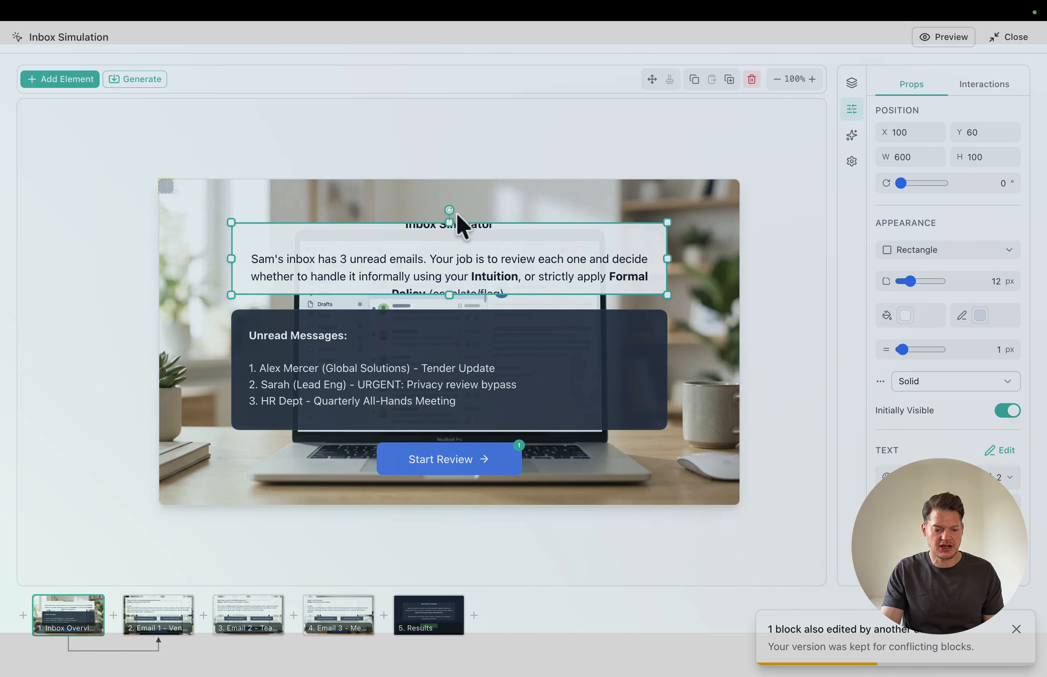
left_click_drag(449, 223, 449, 197)
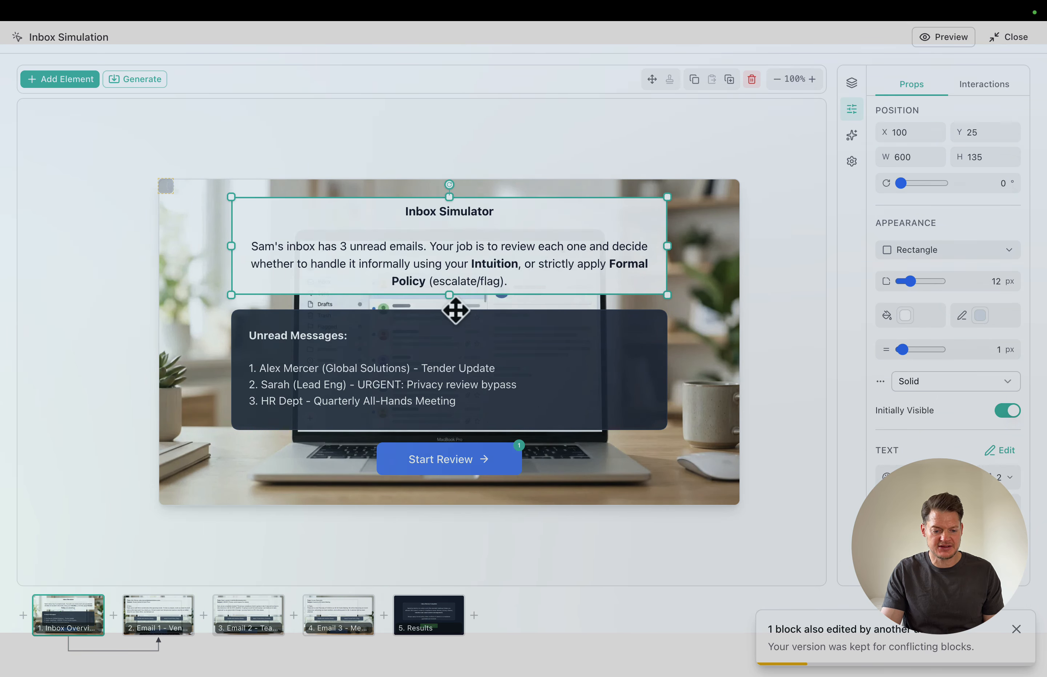
left_click_drag(448, 295, 448, 301)
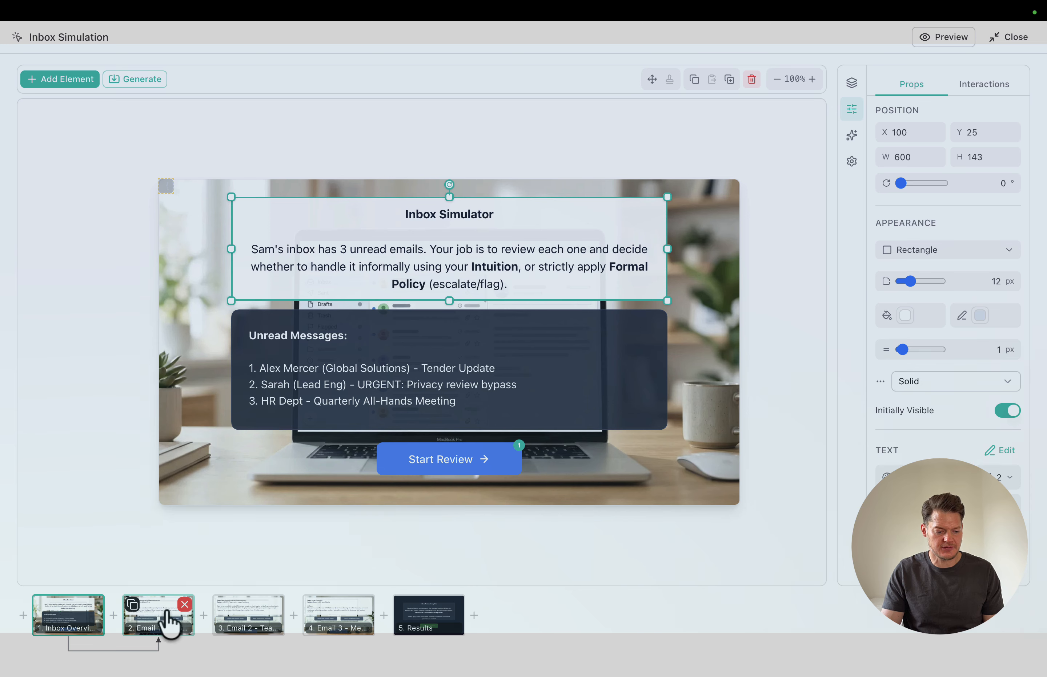
- Go through the three email slides and the Results slide of the Inbox Simulation to check their layout
left_click(165, 625)
left_click(250, 625)
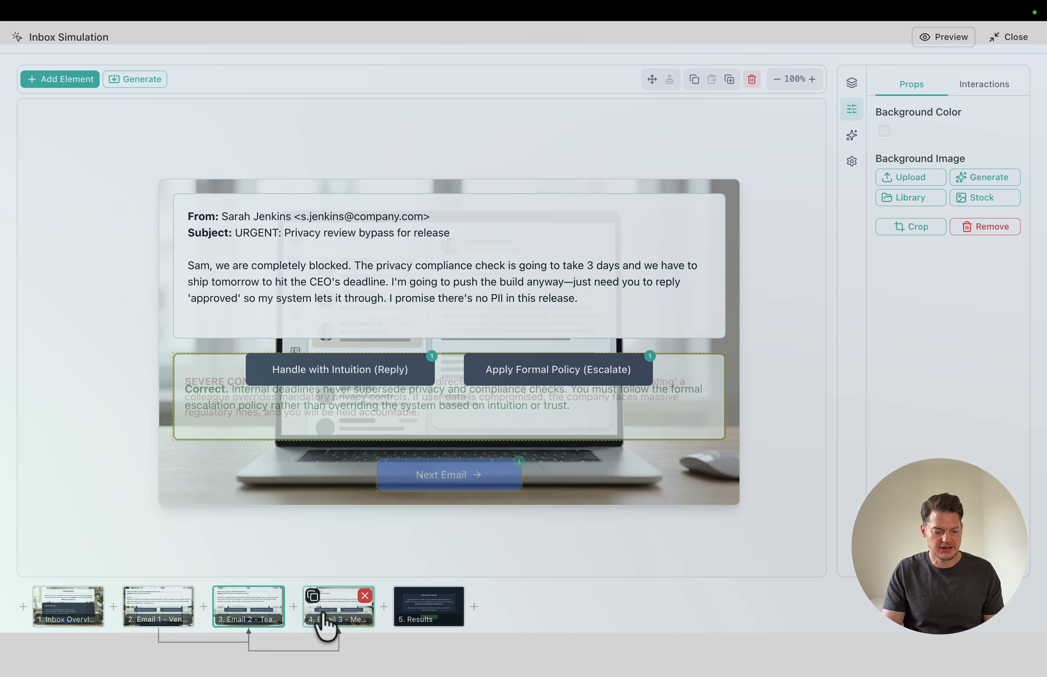
left_click(321, 625)
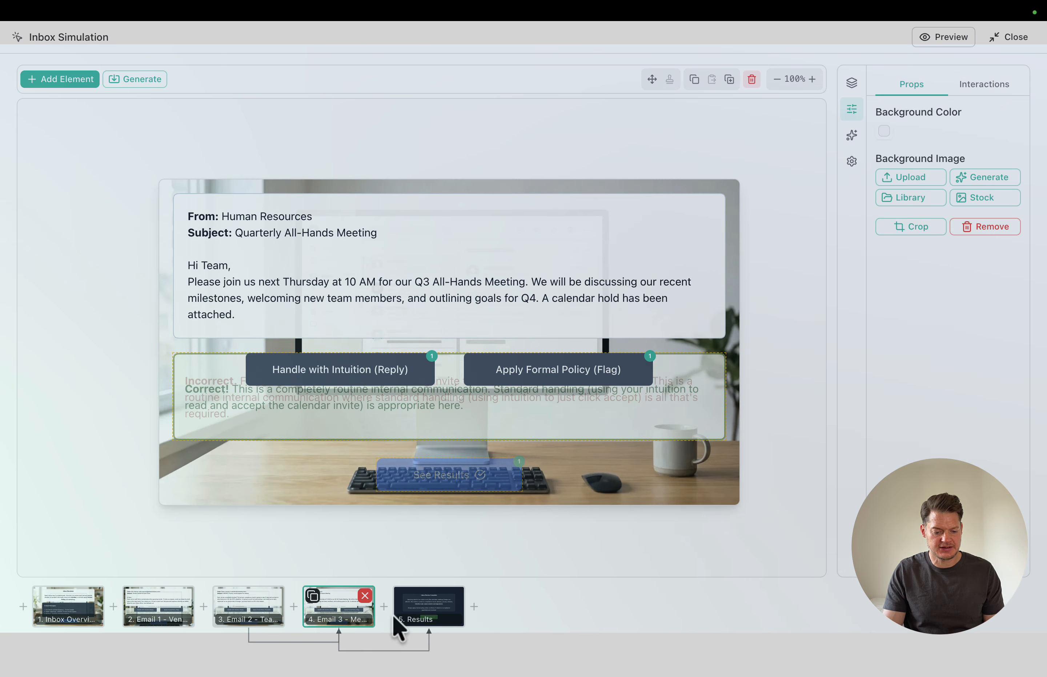
left_click(422, 616)
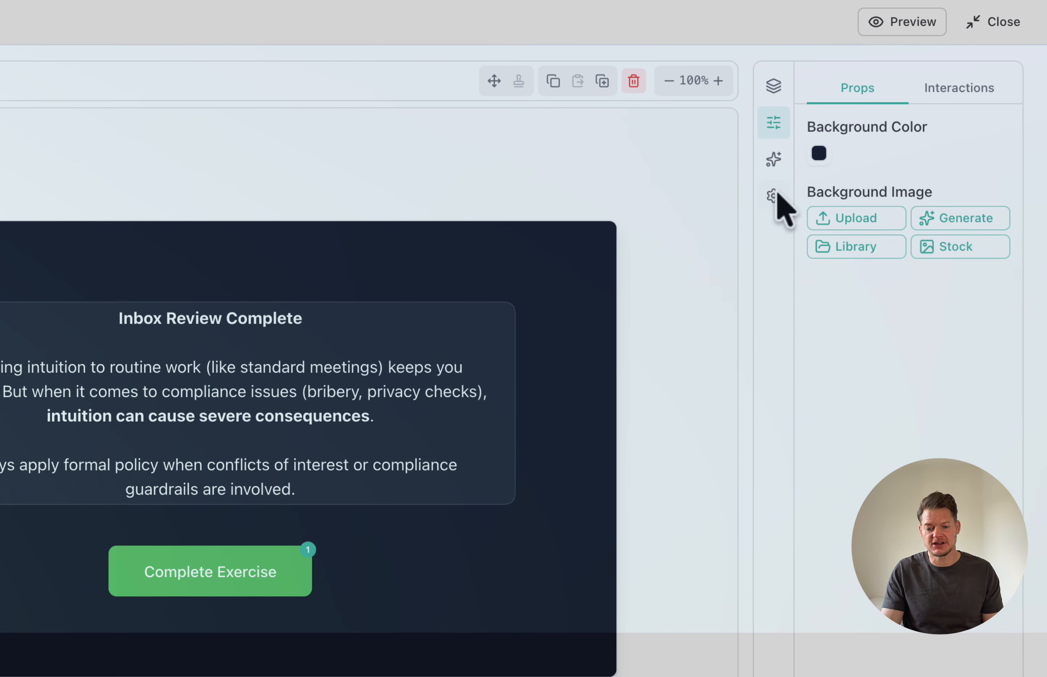
- Check the Inbox Simulation's settings and AI editing option, and return to the lesson editor
left_click(774, 196)
left_click(773, 160)
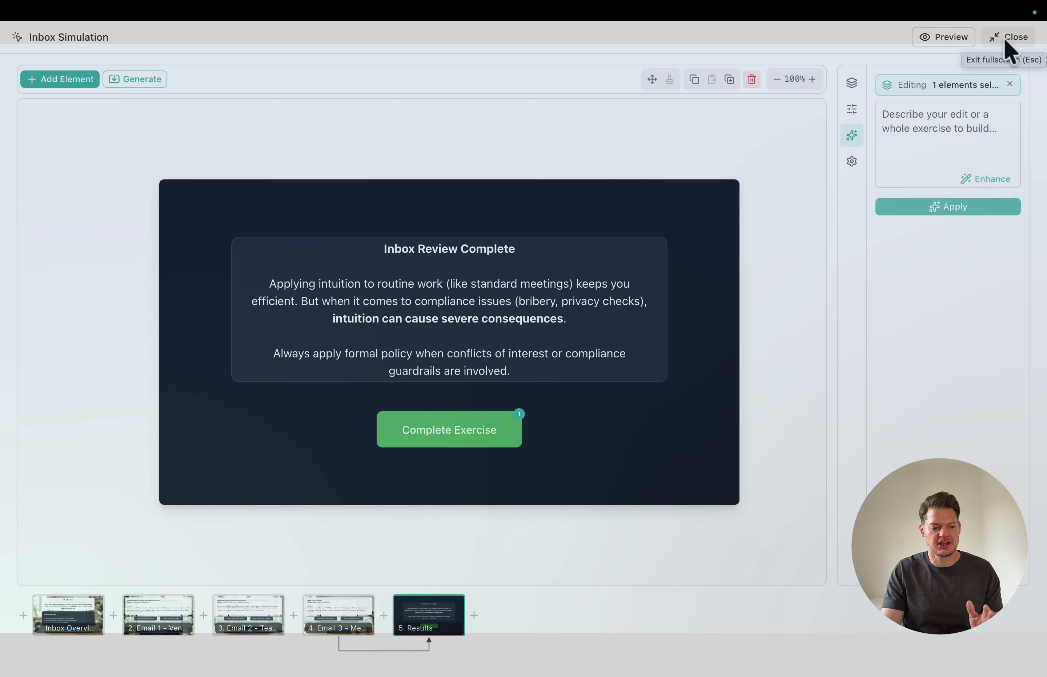
left_click(1008, 38)
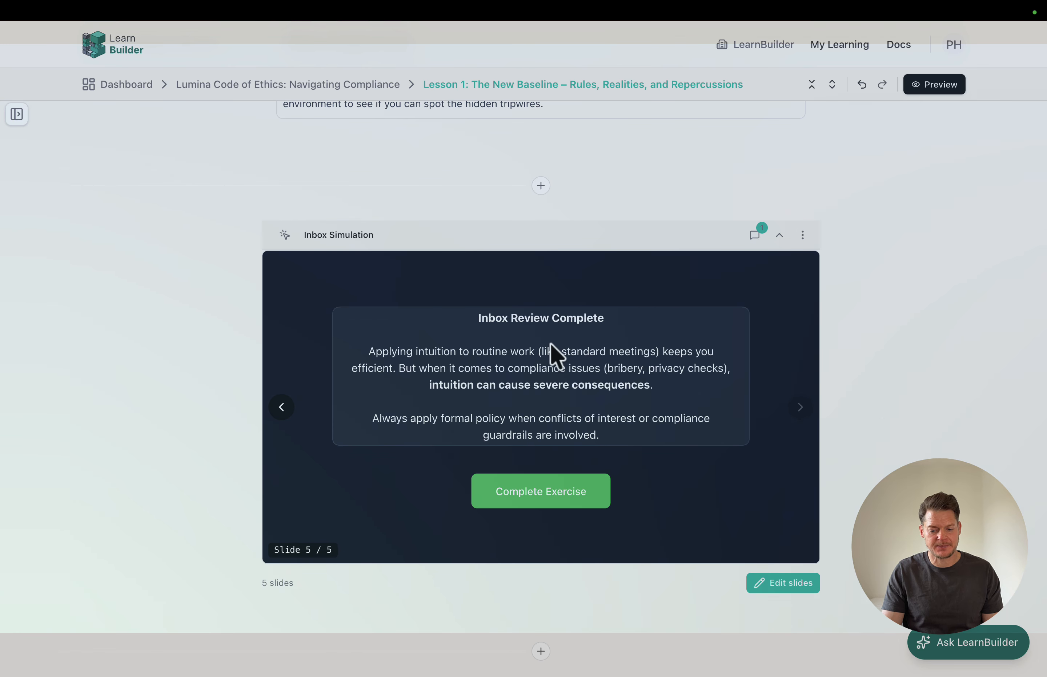
- Play the opening of Lesson 1's Introduction video to check its subtitles, rewind it to the start and briefly replay it
scroll(553, 351, "up", 10)
scroll(552, 347, "up", 20)
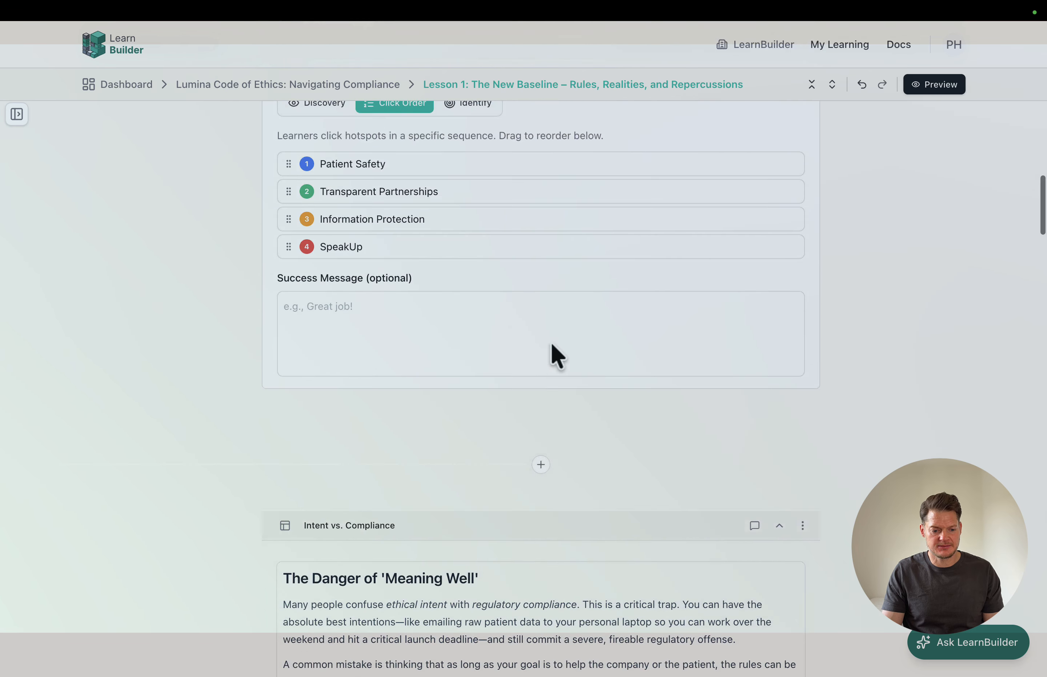
scroll(551, 343, "up", 5)
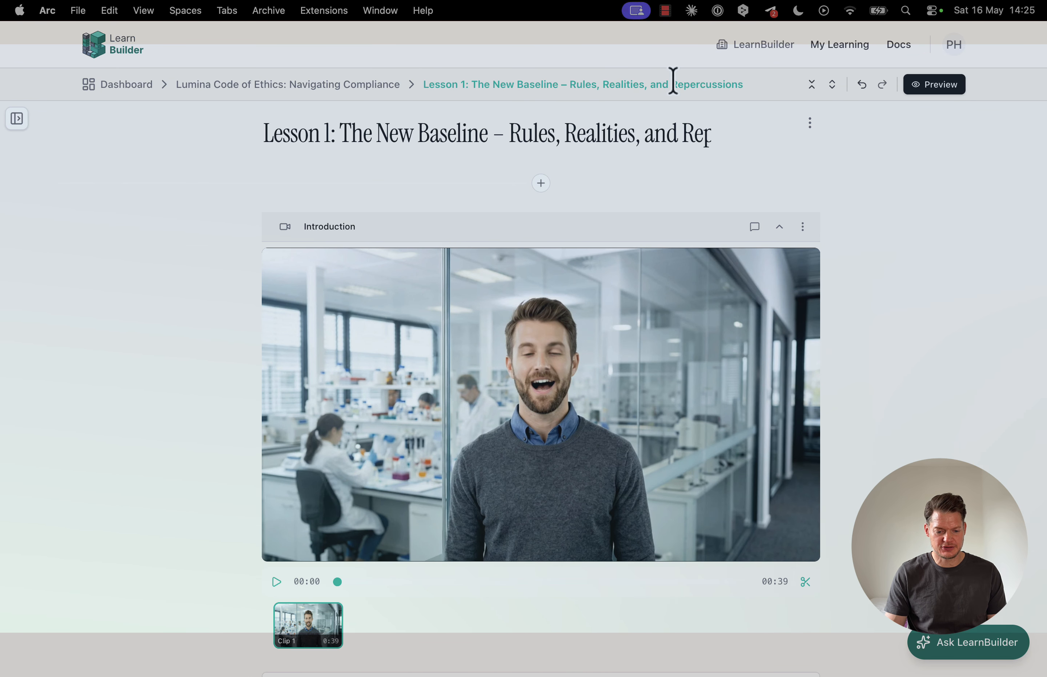
scroll(591, 294, "down", 2)
scroll(590, 288, "down", 3)
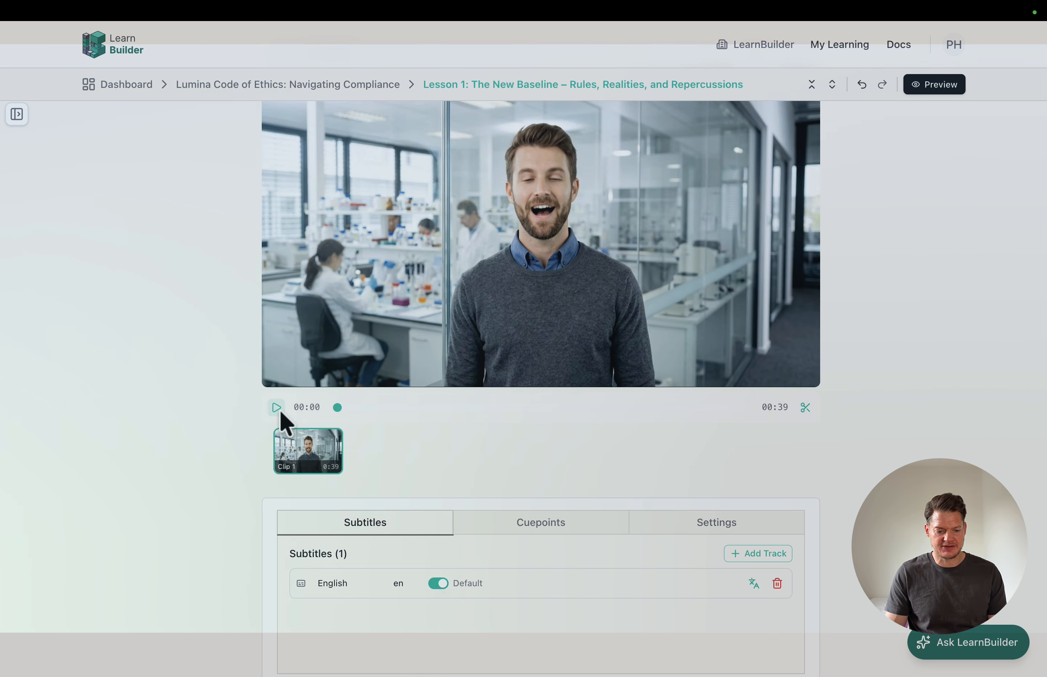
scroll(276, 417, "up", 2)
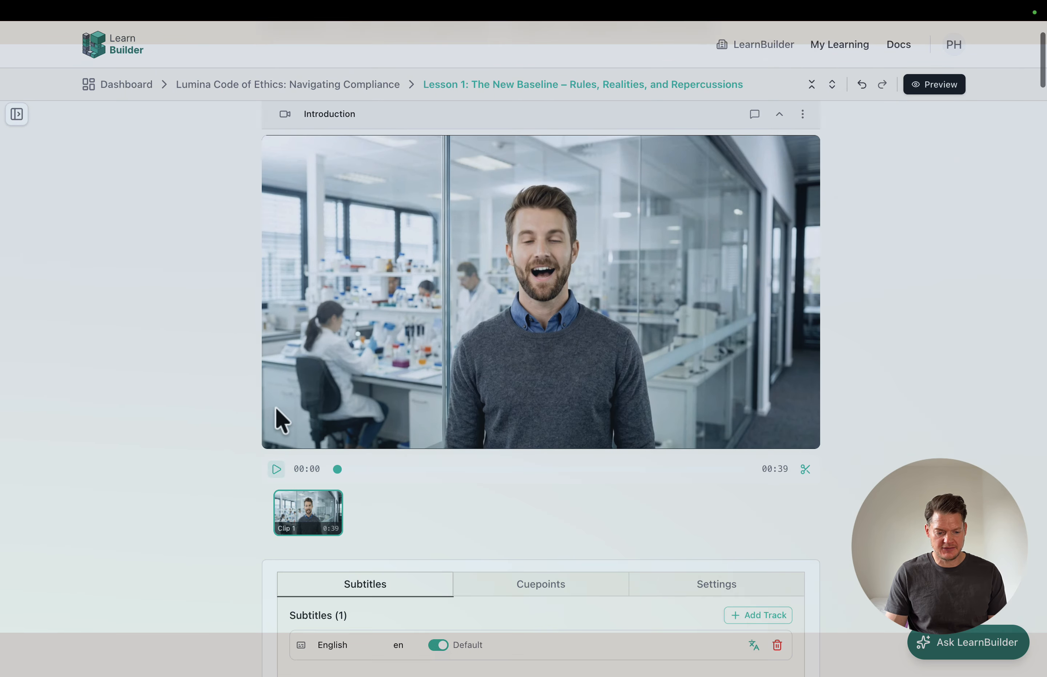
left_click(273, 470)
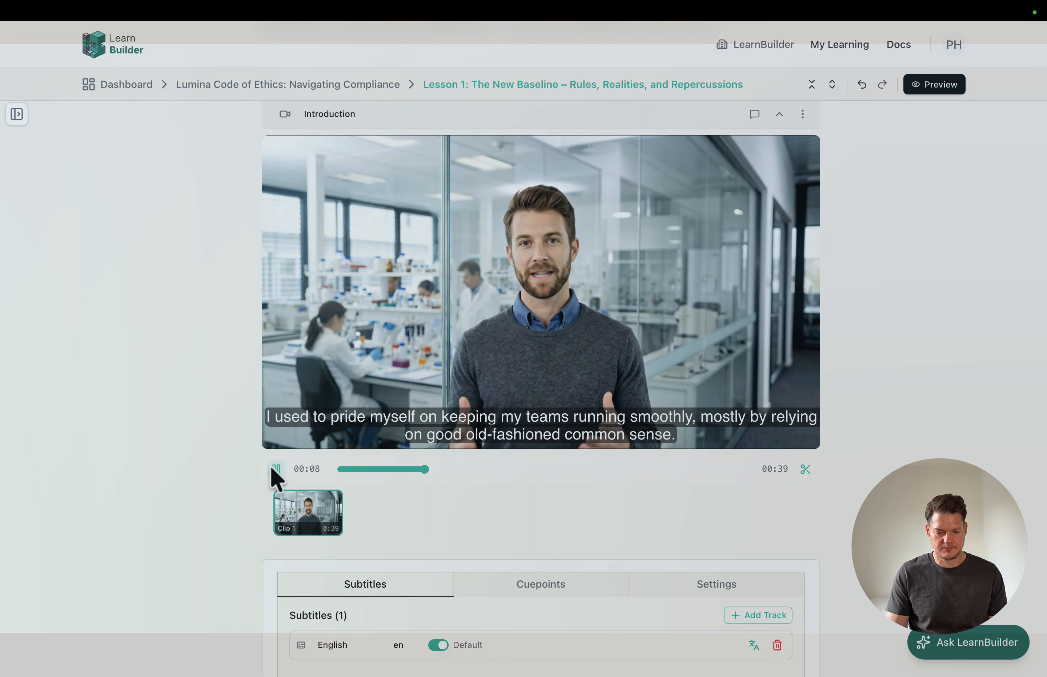
left_click(276, 469)
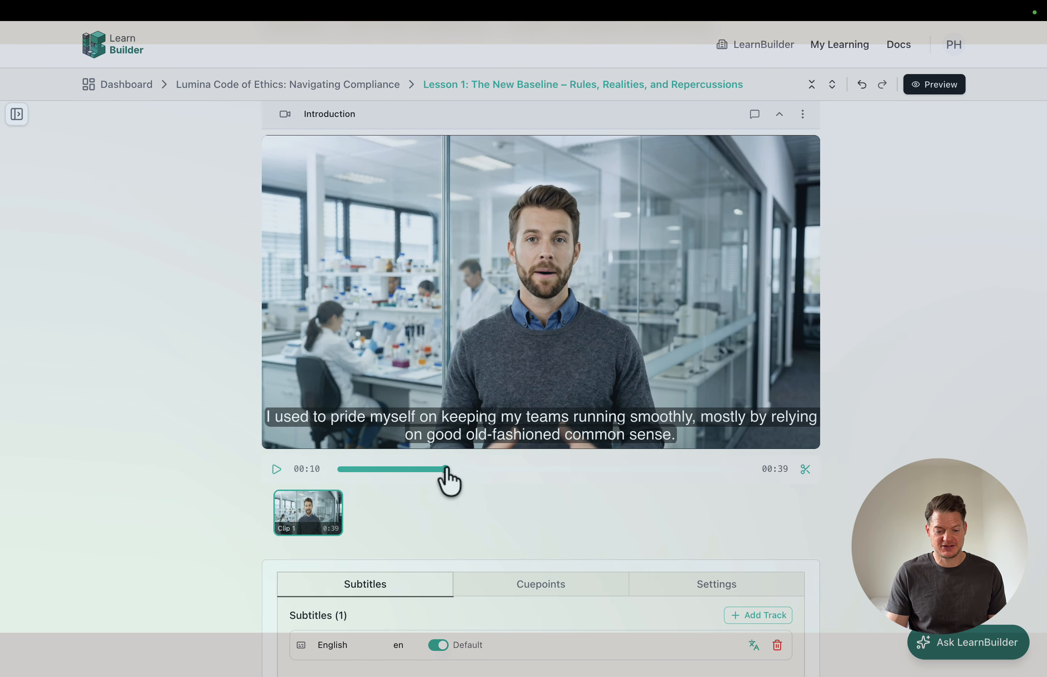
left_click_drag(446, 469, 328, 474)
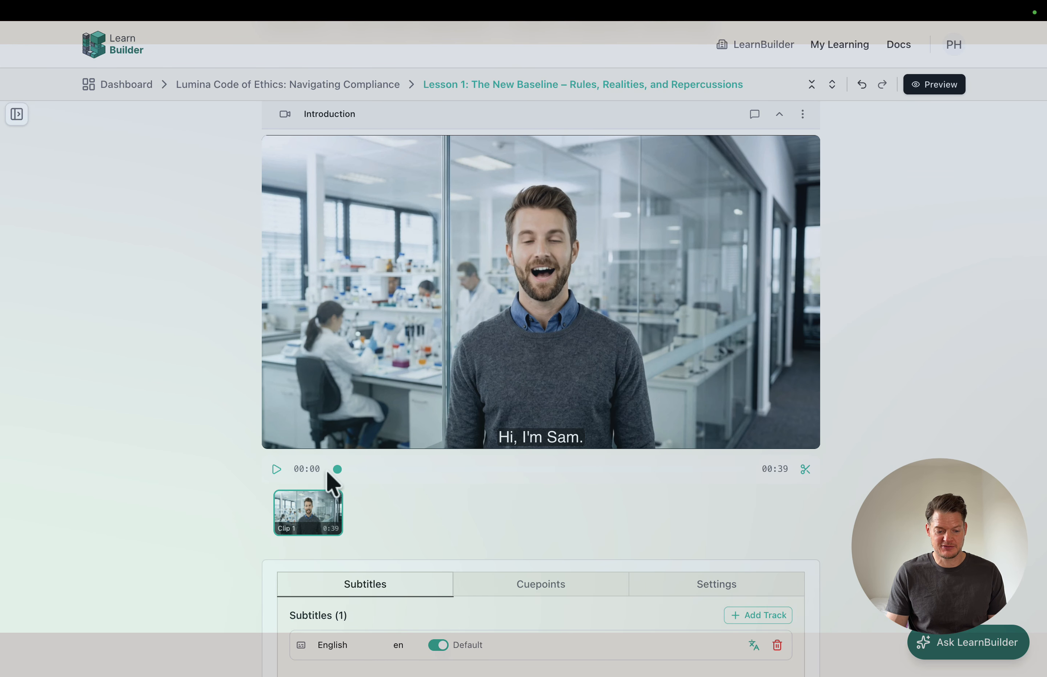
left_click(275, 470)
double_click(275, 469)
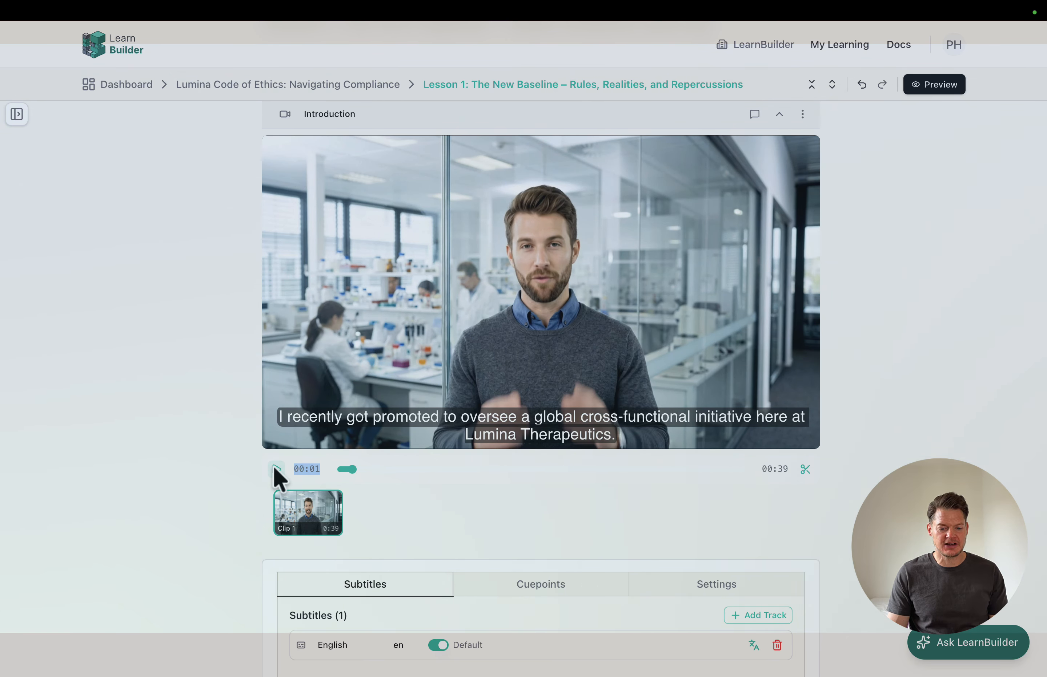
- Return to the course overview and look over the lesson list, Lesson 1's additional options and the options for adding or importing a lesson
left_click(361, 84)
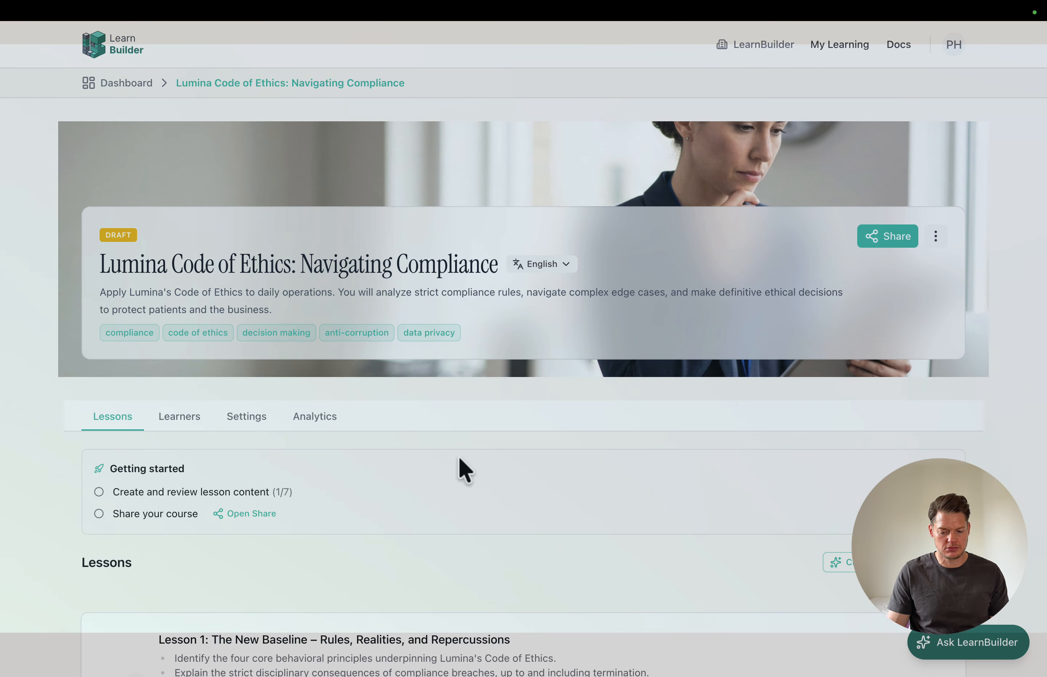
scroll(457, 456, "down", 7)
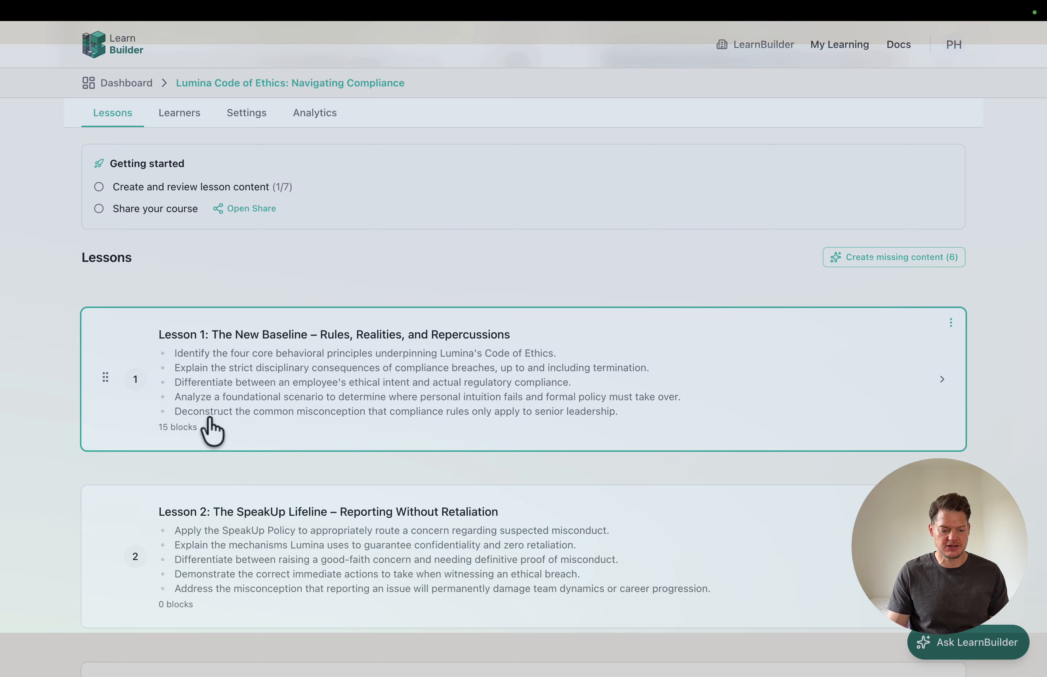
scroll(212, 433, "down", 2)
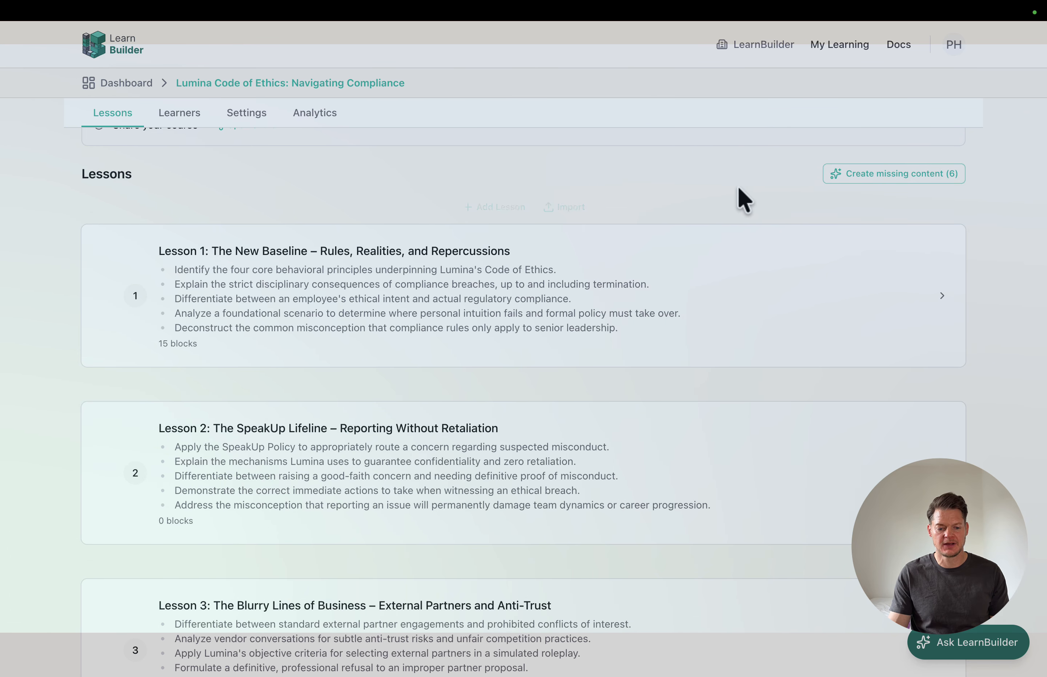
mouse_move(503, 195)
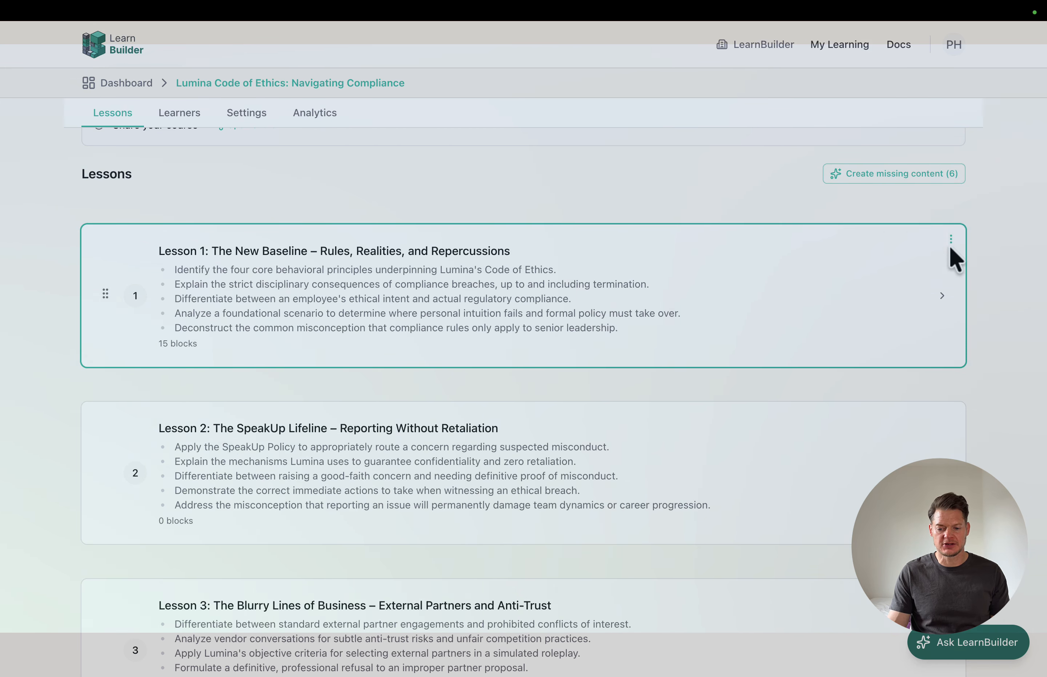
left_click(951, 239)
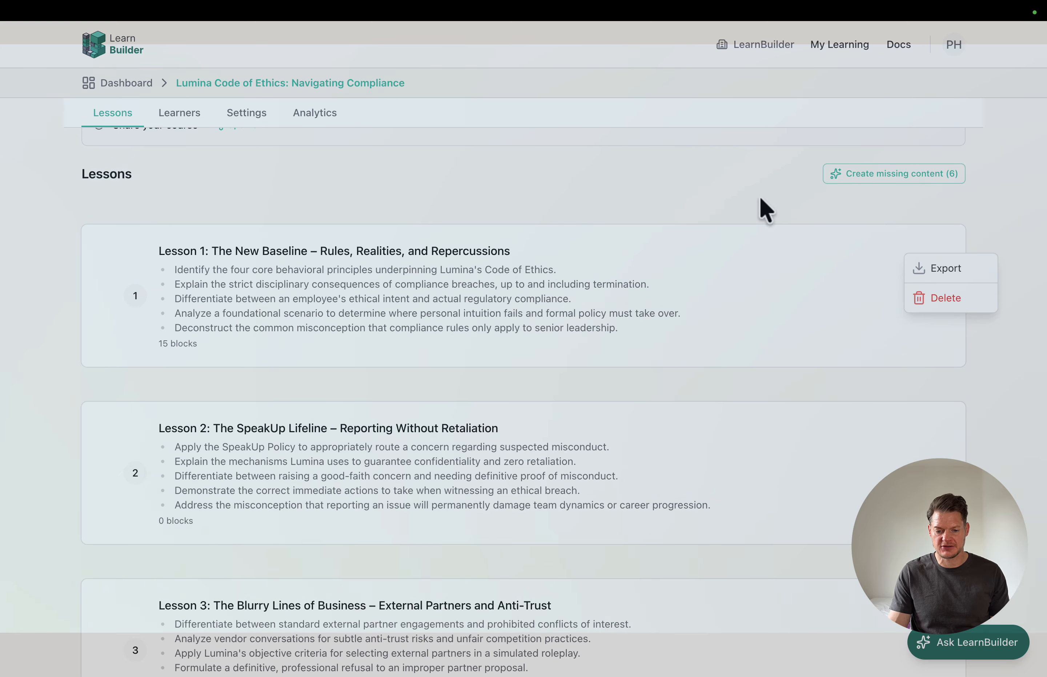
left_click(703, 203)
mouse_move(495, 215)
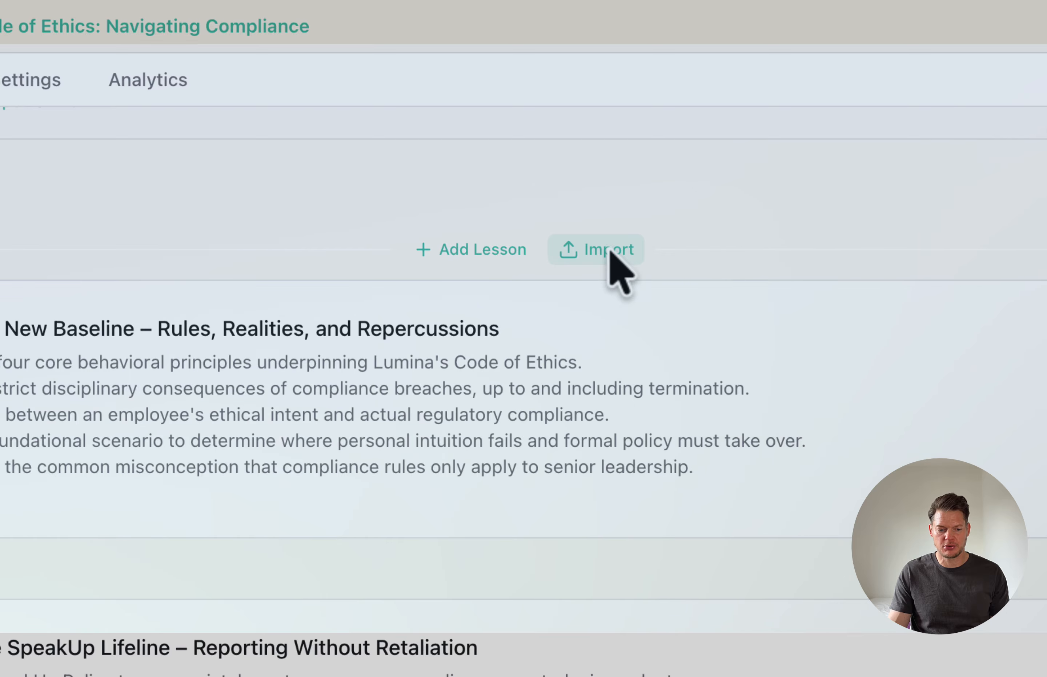
- Examine the course's sharing options, including the invite roles and course access levels, and close them without changing anything
scroll(570, 216, "up", 5)
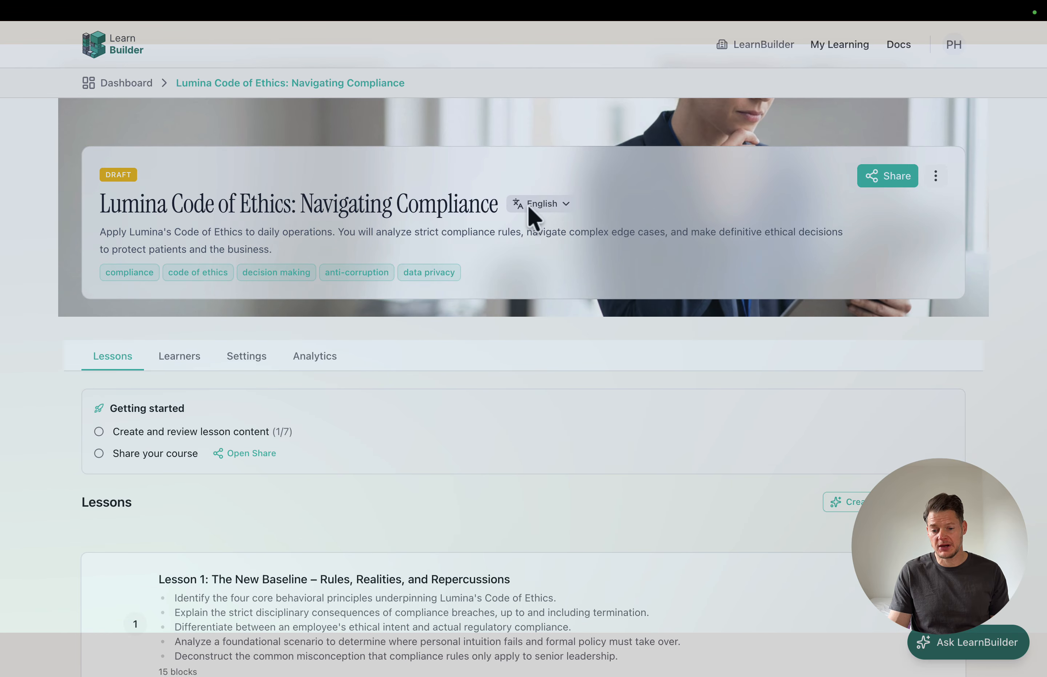
left_click(888, 177)
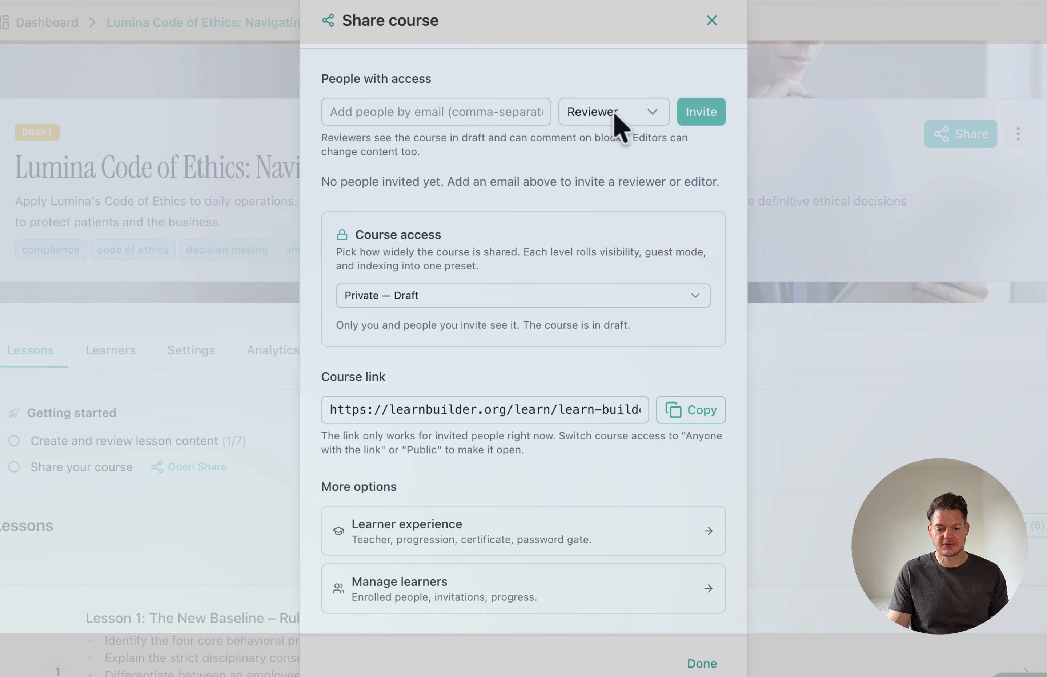
left_click(645, 111)
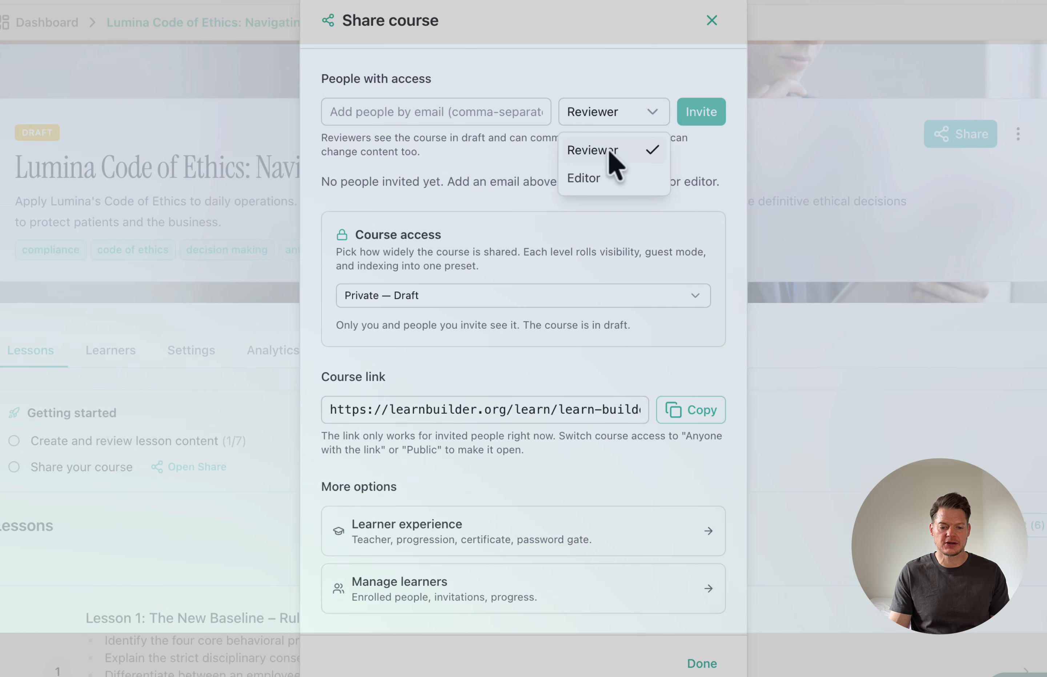
left_click(624, 165)
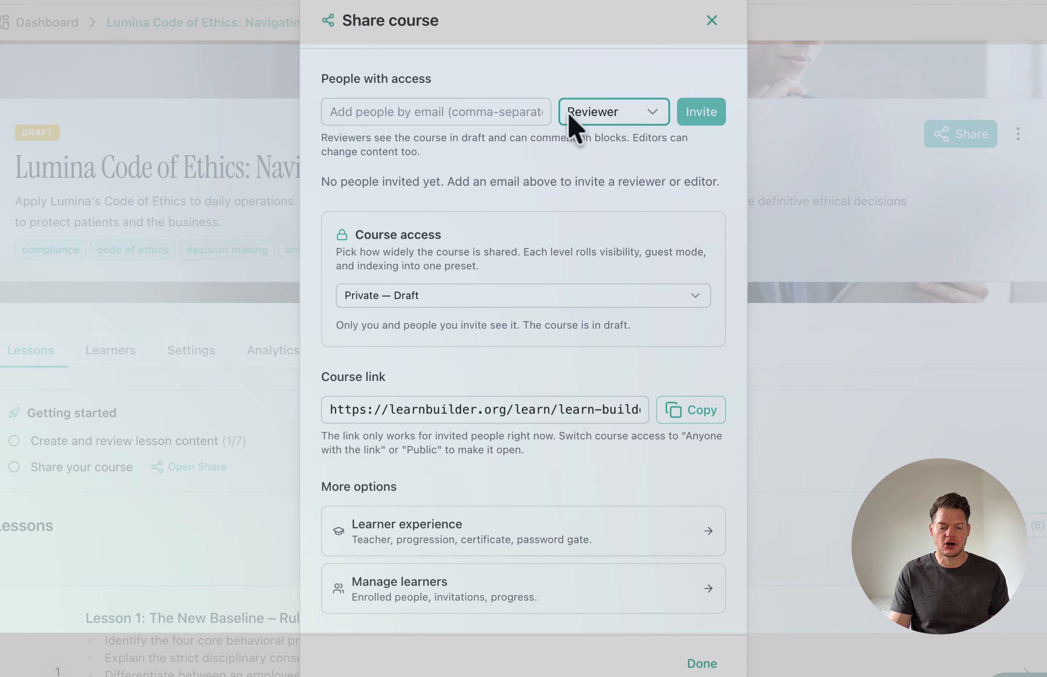
left_click(428, 111)
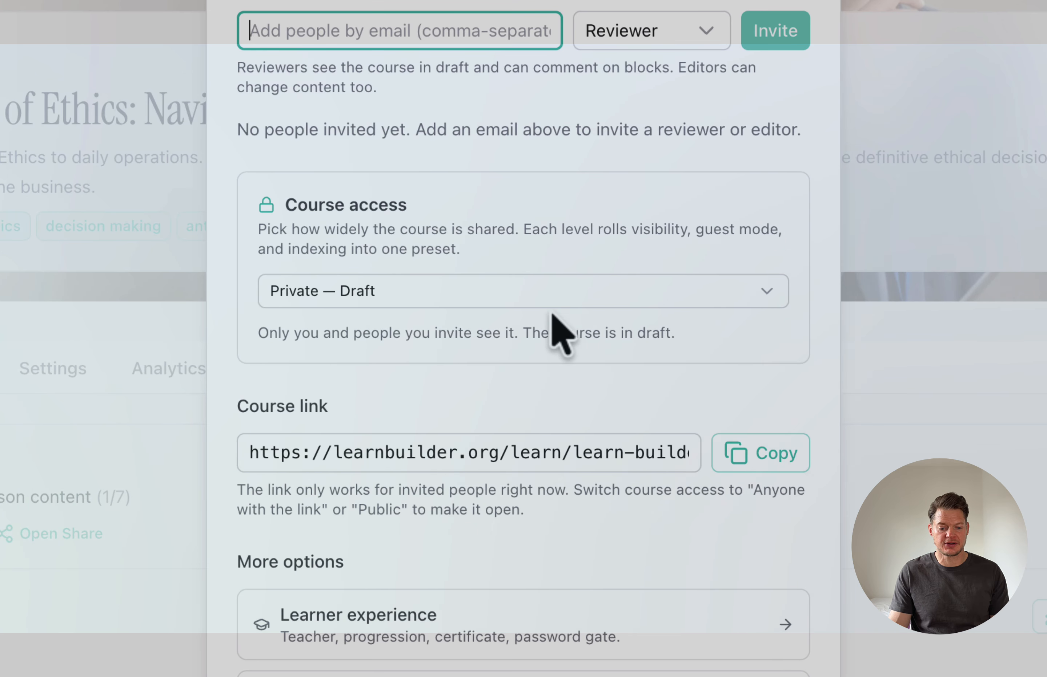
left_click(458, 304)
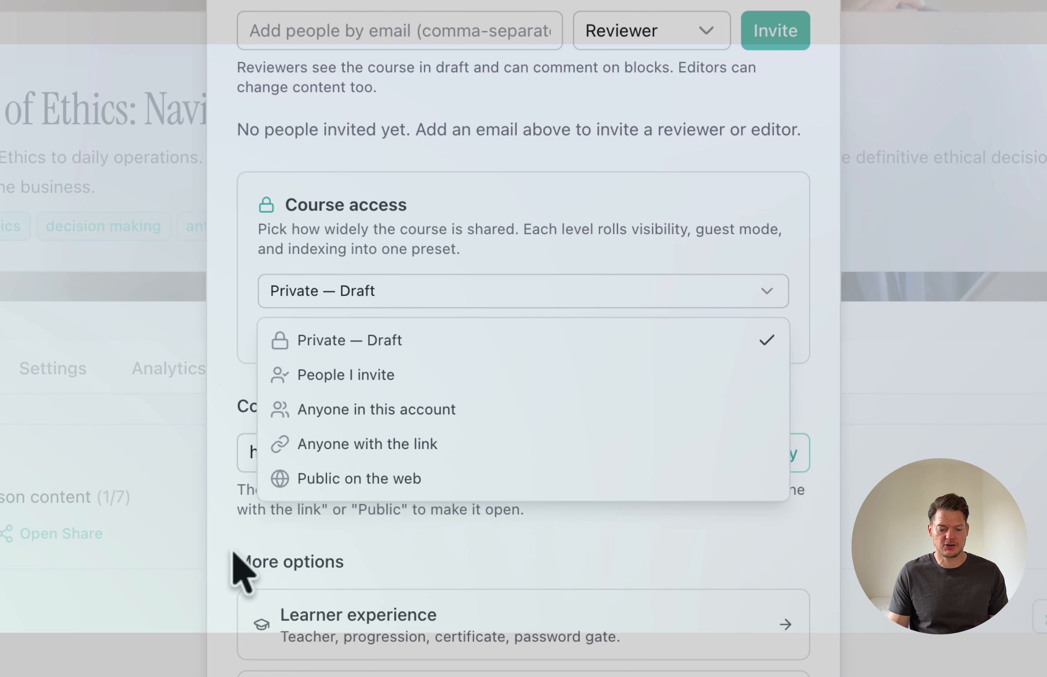
left_click(513, 531)
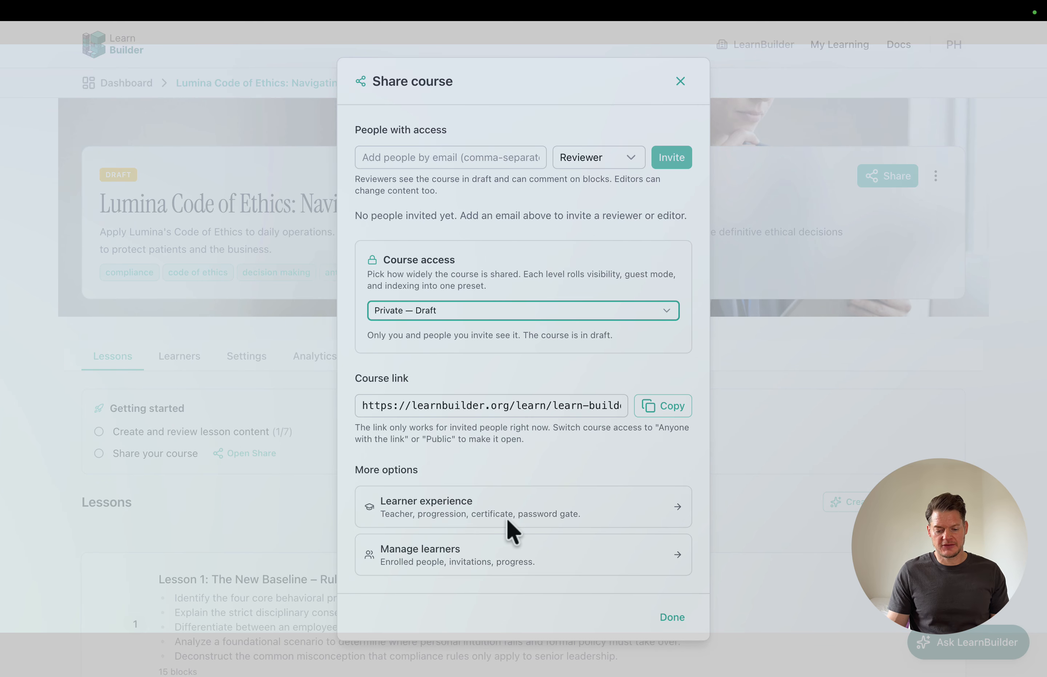
left_click(671, 620)
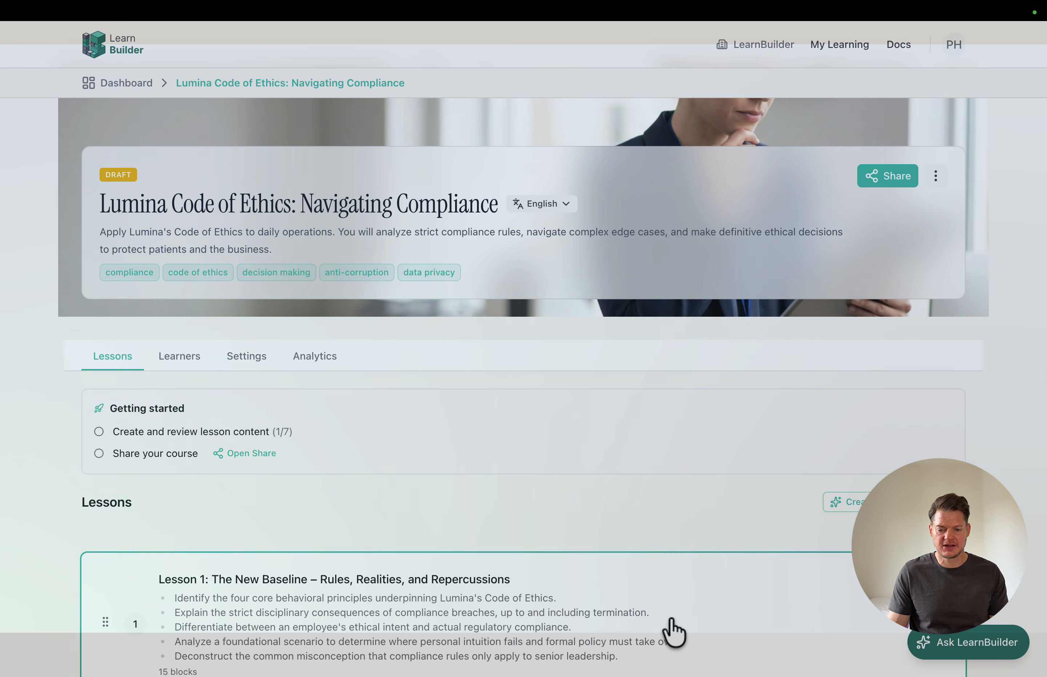